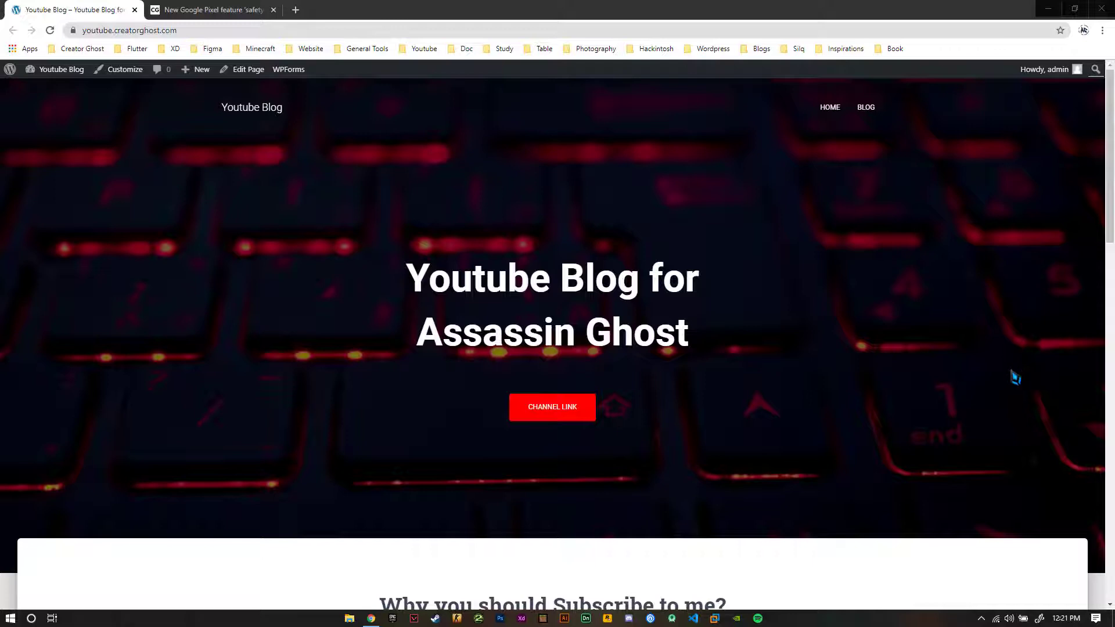
- Look over the blog's homepage from the hero banner through the subscribe and blog sections to the contact form and footer
{"action": "scroll", "coordinate": [900, 323], "scroll_direction": "down", "scroll_amount": 1}
{"action": "scroll", "coordinate": [897, 323], "scroll_direction": "down", "scroll_amount": 10}
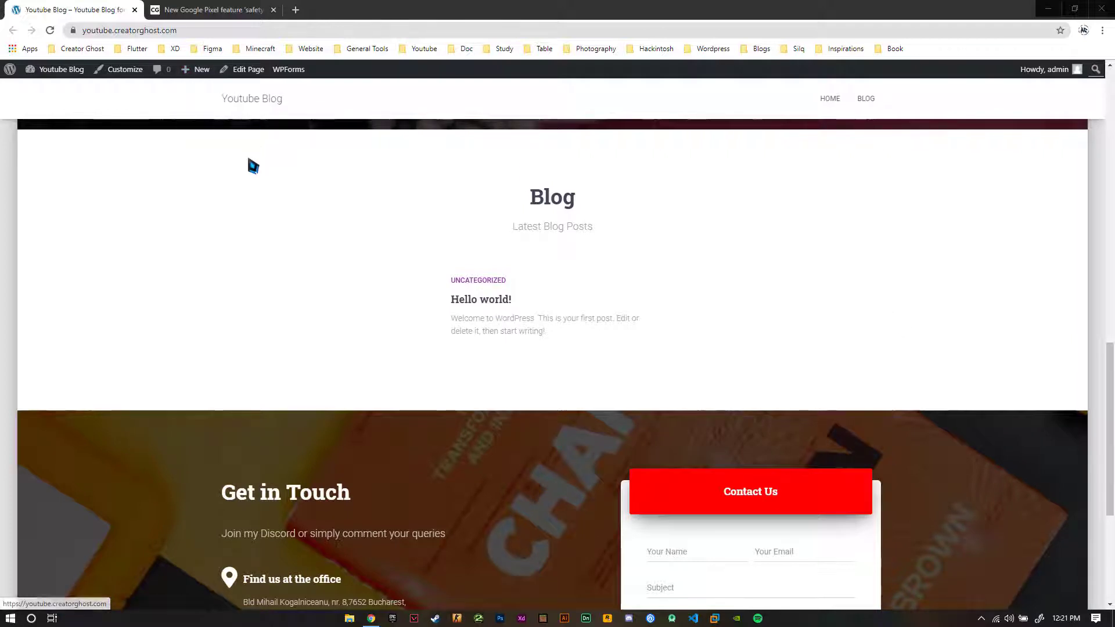
{"action": "scroll", "coordinate": [204, 241], "scroll_direction": "up", "scroll_amount": 10}
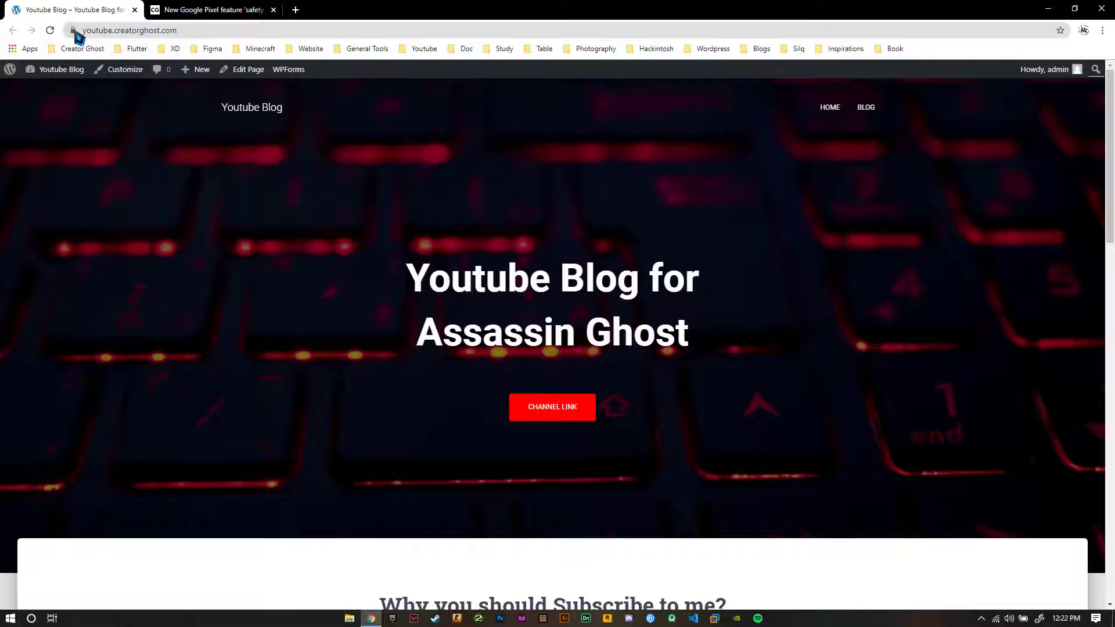
{"action": "scroll", "coordinate": [95, 273], "scroll_direction": "down", "scroll_amount": 7}
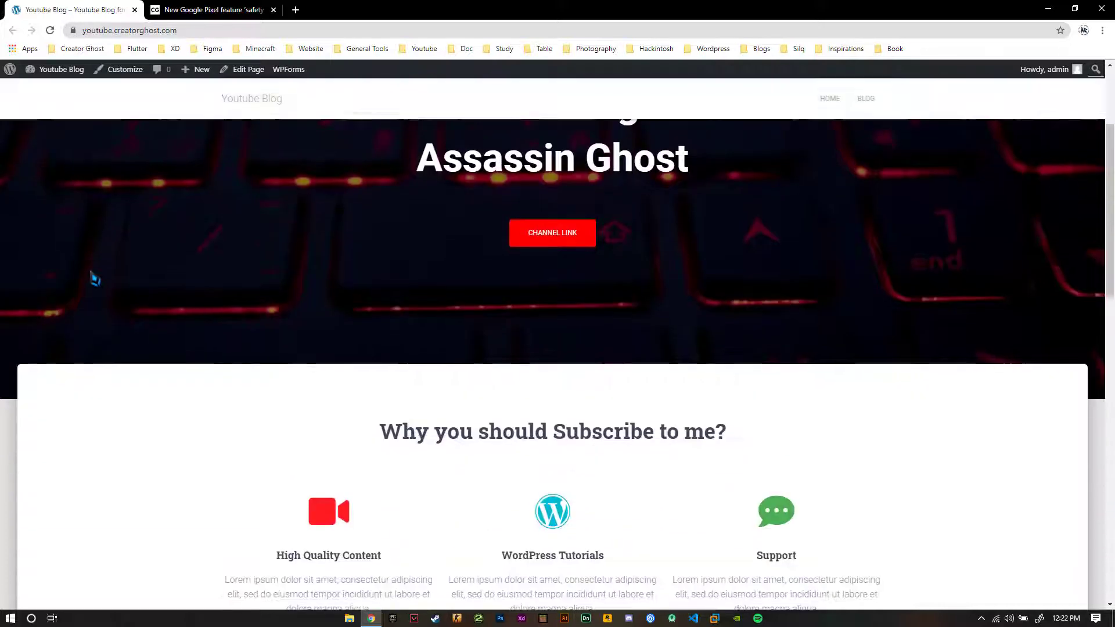
{"action": "scroll", "coordinate": [93, 278], "scroll_direction": "down", "scroll_amount": 10}
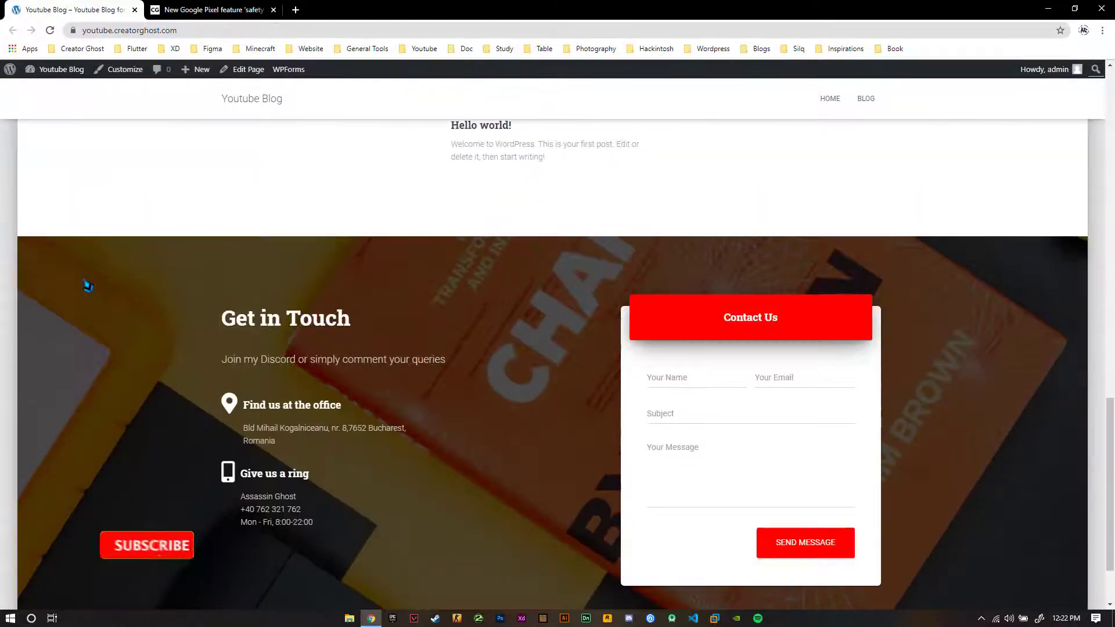
{"action": "scroll", "coordinate": [78, 406], "scroll_direction": "up", "scroll_amount": 17}
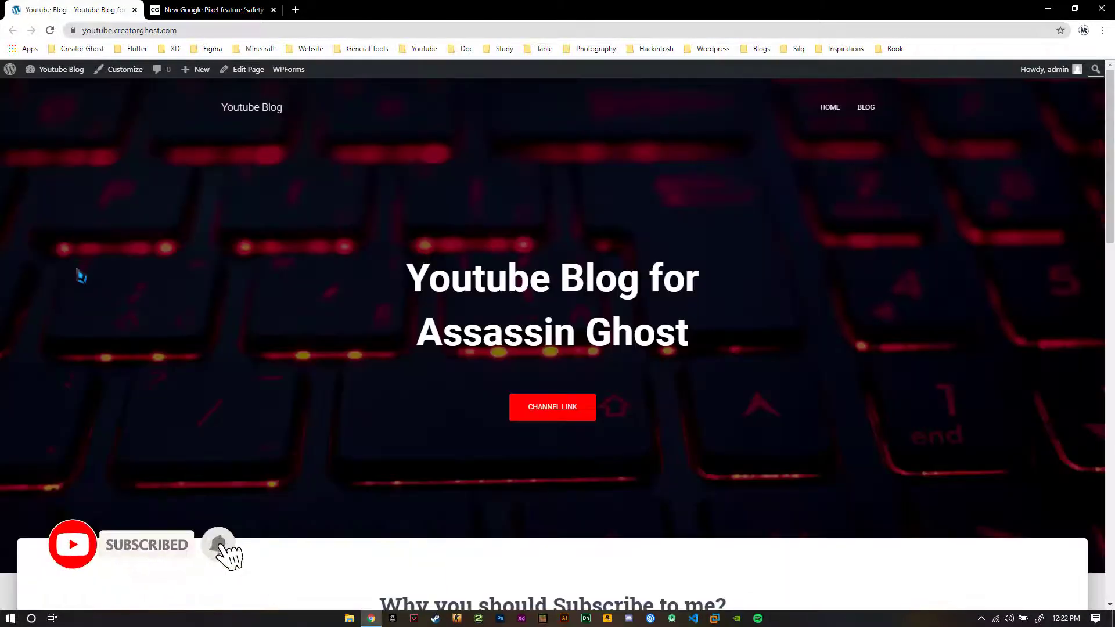
{"action": "scroll", "coordinate": [140, 258], "scroll_direction": "down", "scroll_amount": 15}
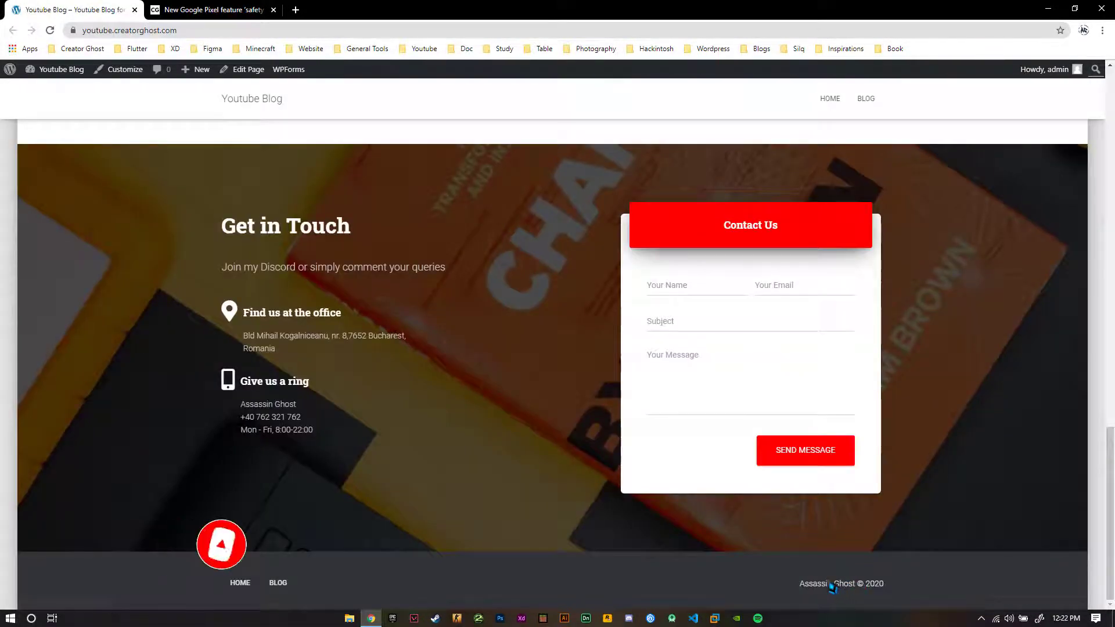
{"action": "scroll", "coordinate": [140, 486], "scroll_direction": "up", "scroll_amount": 15}
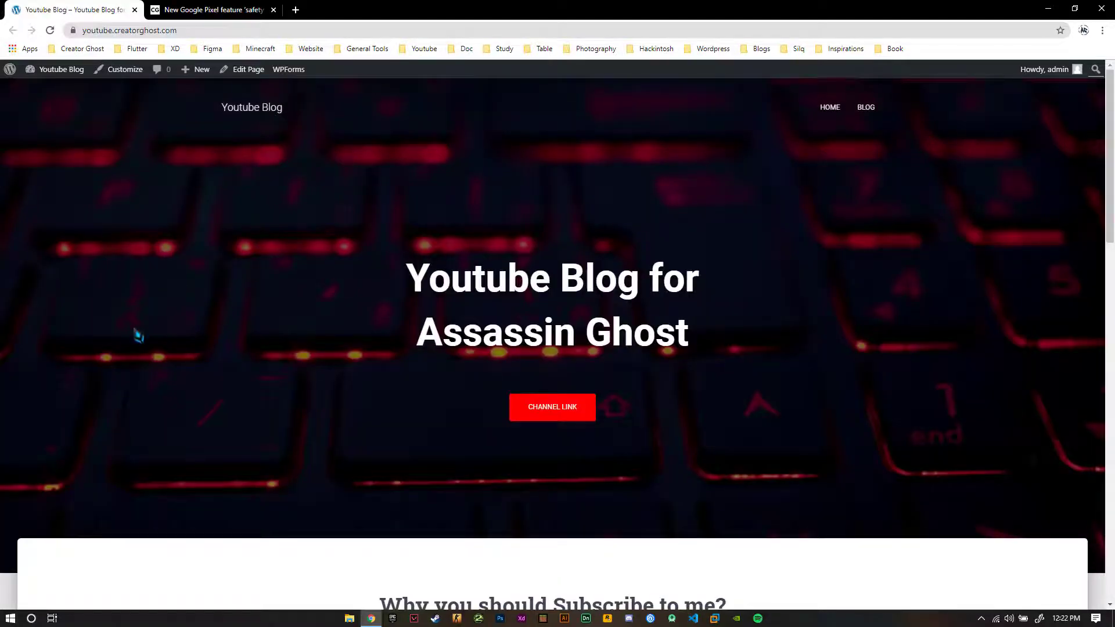
{"action": "scroll", "coordinate": [134, 328], "scroll_direction": "down", "scroll_amount": 14}
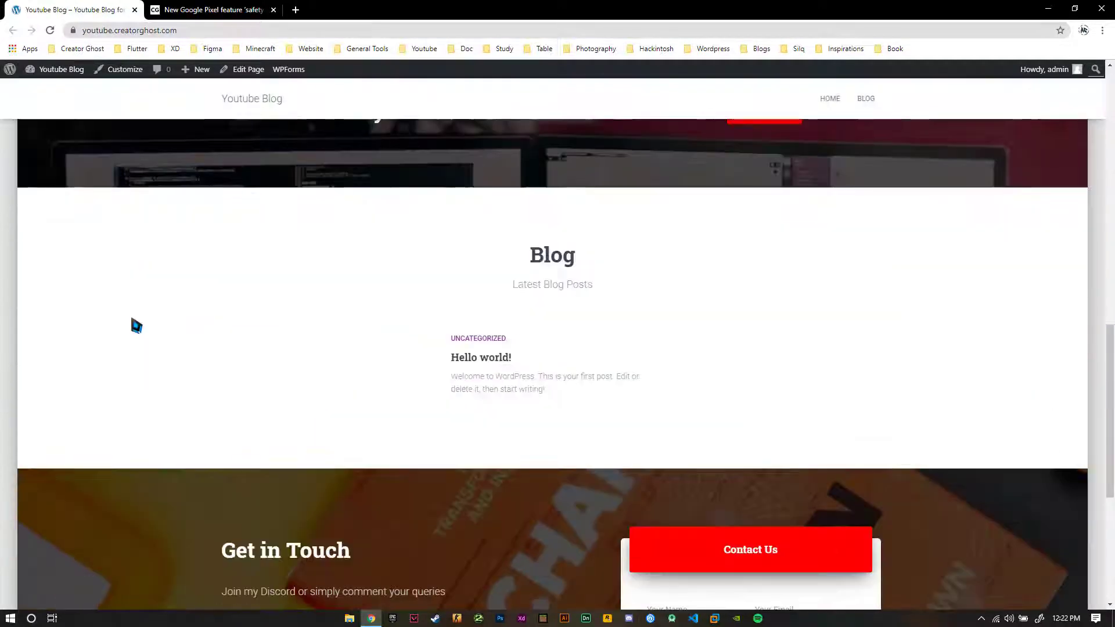
{"action": "scroll", "coordinate": [581, 318], "scroll_direction": "up", "scroll_amount": 1}
{"action": "scroll", "coordinate": [217, 383], "scroll_direction": "up", "scroll_amount": 4}
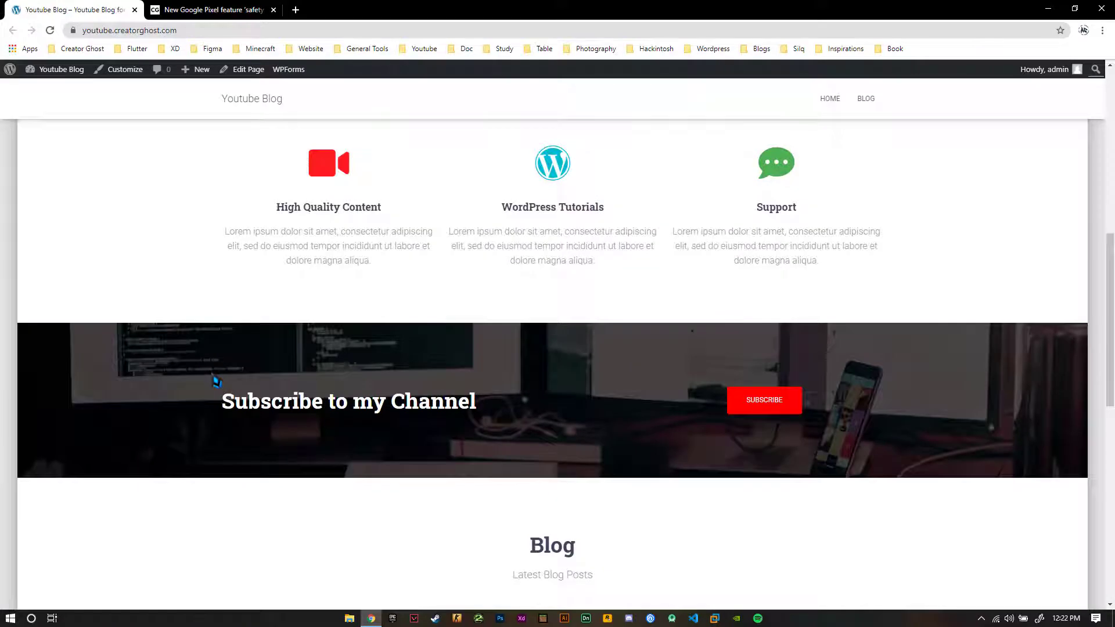
{"action": "scroll", "coordinate": [215, 390], "scroll_direction": "down", "scroll_amount": 4}
{"action": "scroll", "coordinate": [215, 390], "scroll_direction": "up", "scroll_amount": 13}
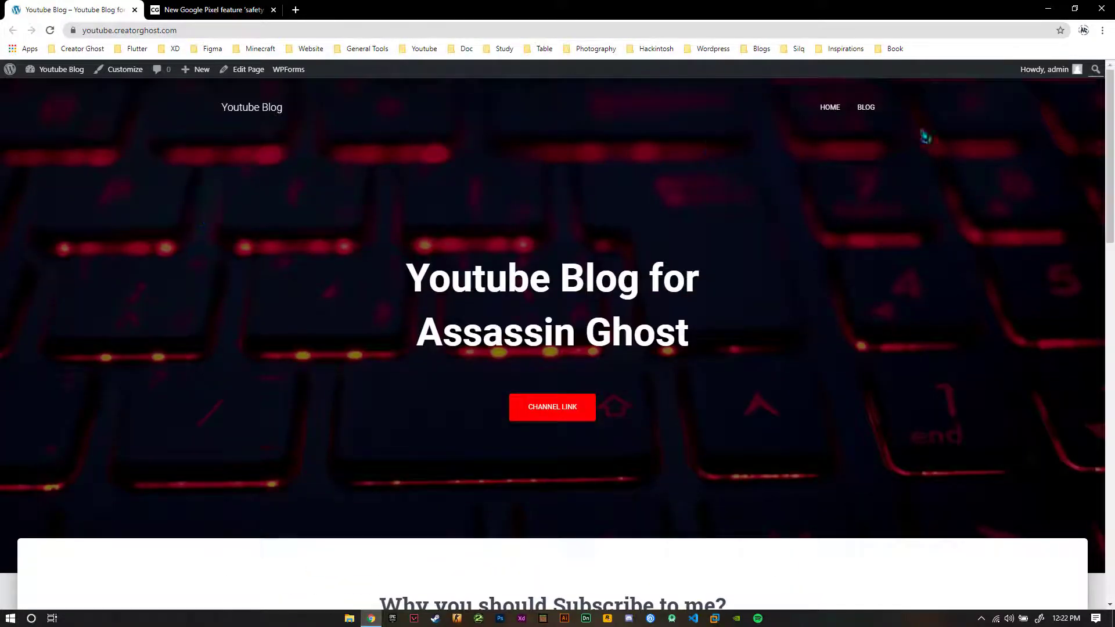
- Open youtube.creatorghost.com in a new incognito window
{"action": "mouse_move", "coordinate": [1042, 75]}
{"action": "key", "text": "ctrl+shift+n"}
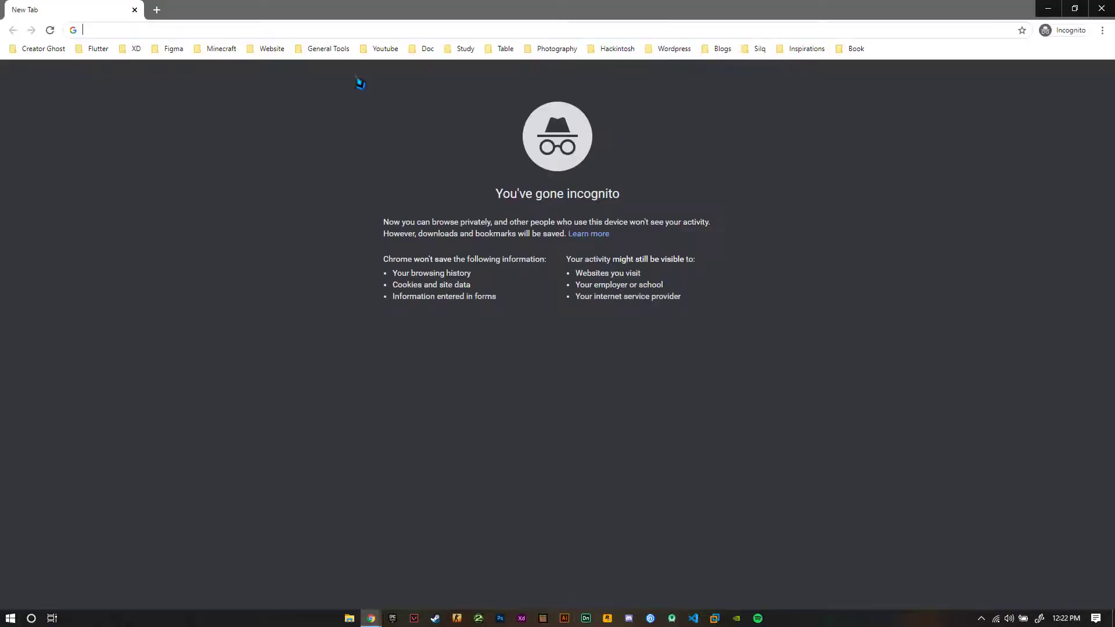
{"action": "type", "text": "you"}
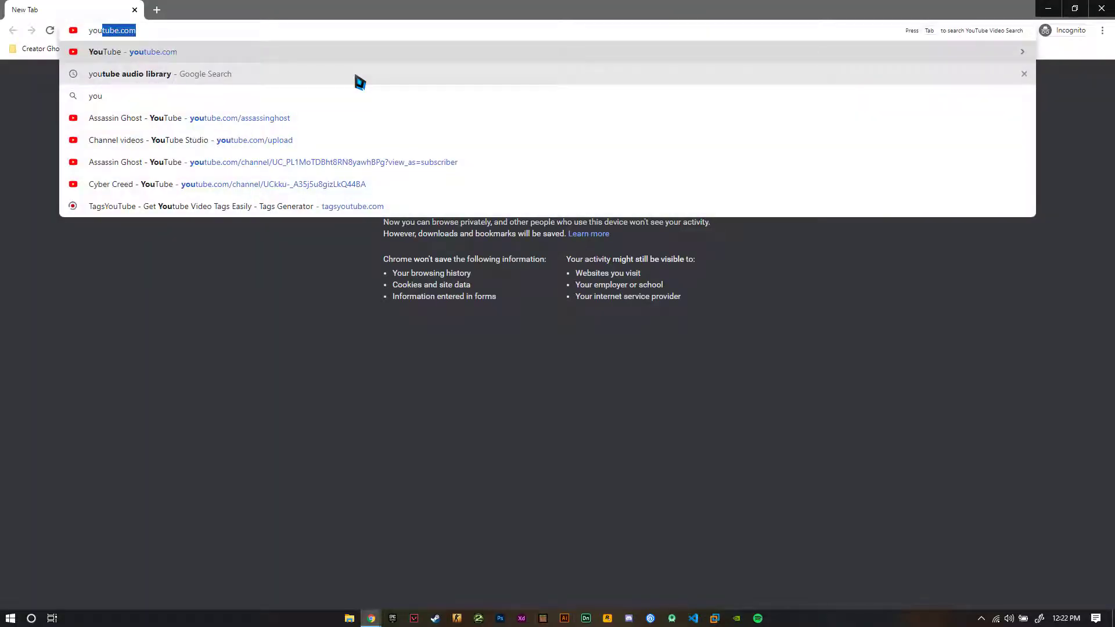
{"action": "type", "text": "tube."}
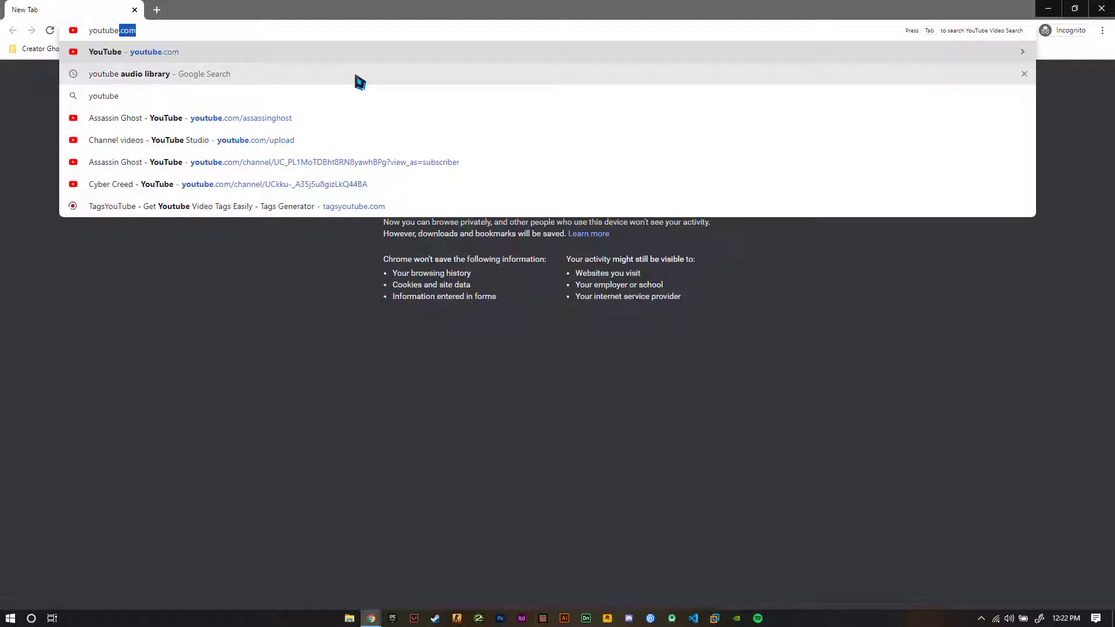
{"action": "type", "text": "cre"}
{"action": "key", "text": "Return"}
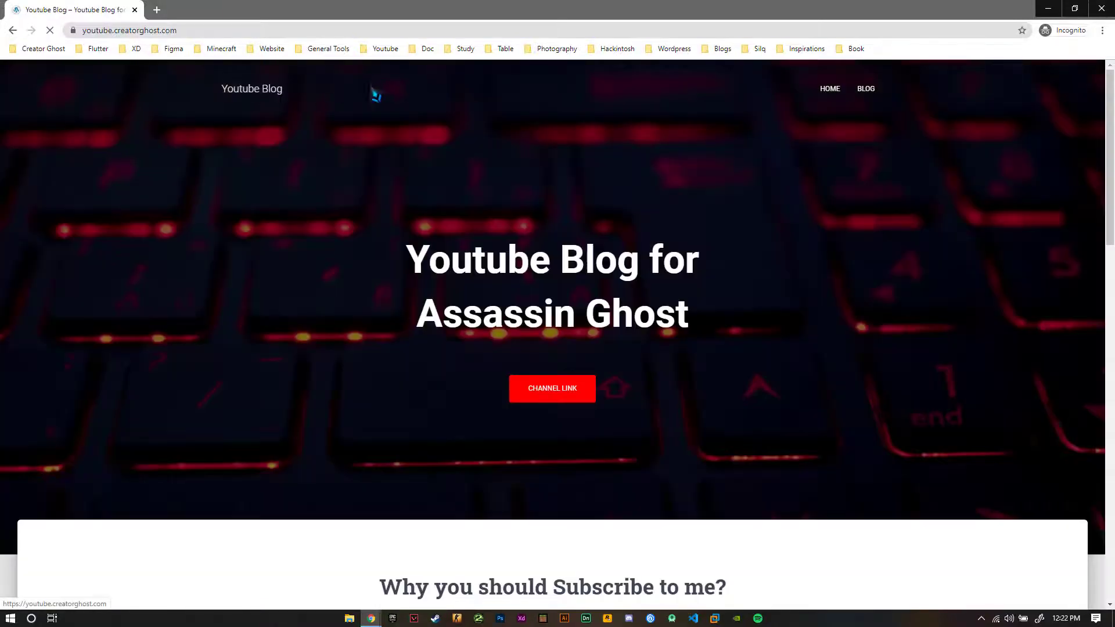
- Examine the homepage as a logged-out visitor from header to footer, and close the incognito window
{"action": "scroll", "coordinate": [156, 233], "scroll_direction": "down", "scroll_amount": 7}
{"action": "scroll", "coordinate": [155, 227], "scroll_direction": "down", "scroll_amount": 6}
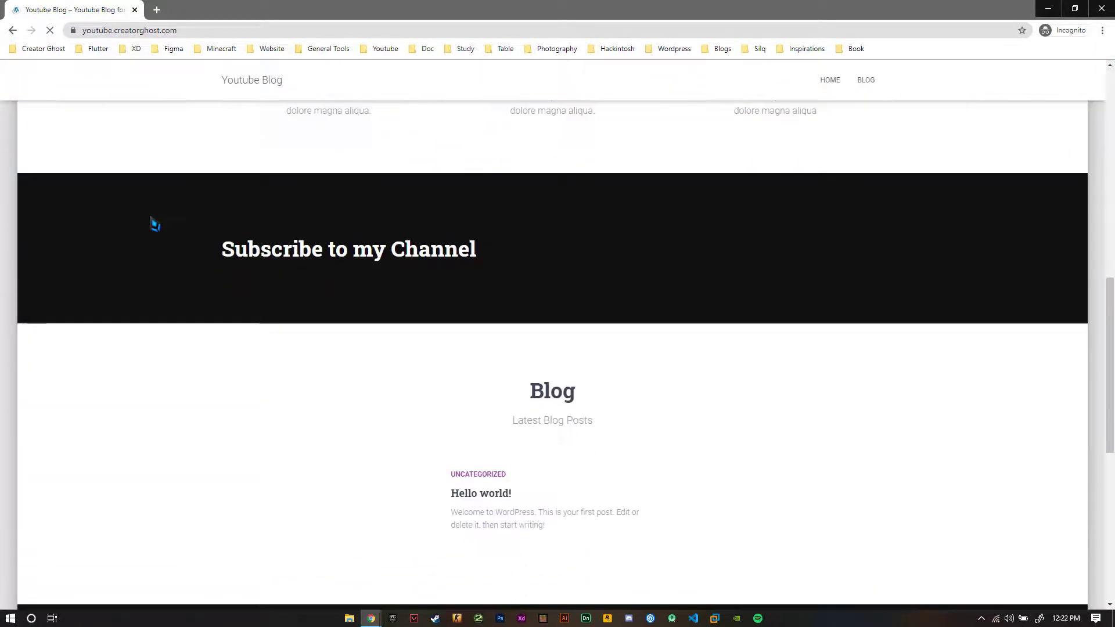
{"action": "scroll", "coordinate": [154, 220], "scroll_direction": "up", "scroll_amount": 4}
{"action": "scroll", "coordinate": [151, 219], "scroll_direction": "up", "scroll_amount": 9}
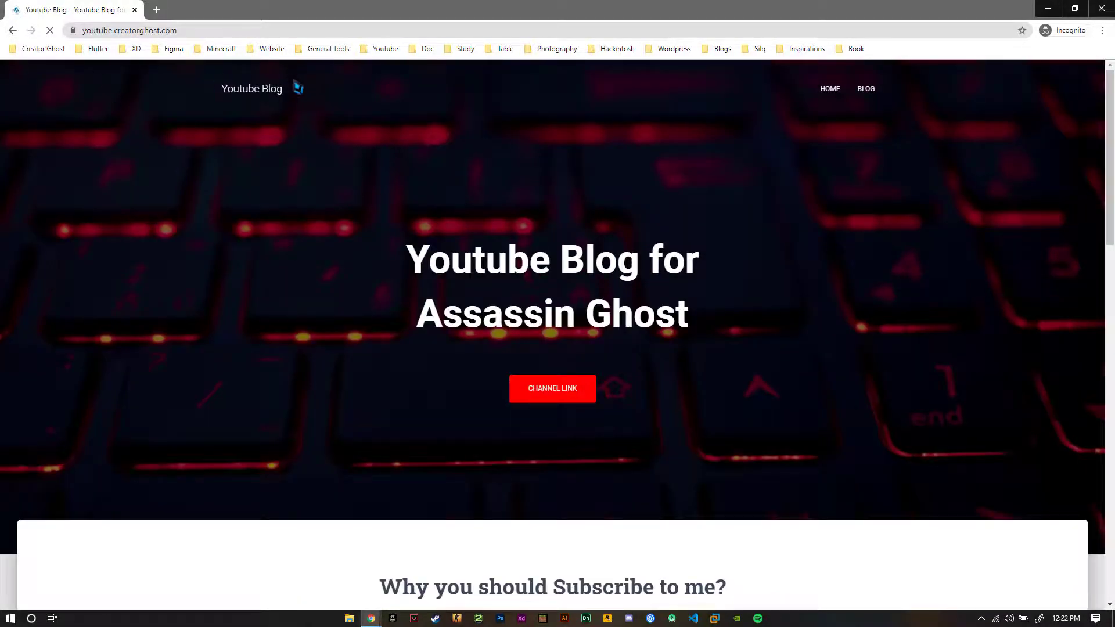
{"action": "scroll", "coordinate": [294, 184], "scroll_direction": "down", "scroll_amount": 9}
{"action": "scroll", "coordinate": [197, 189], "scroll_direction": "down", "scroll_amount": 10}
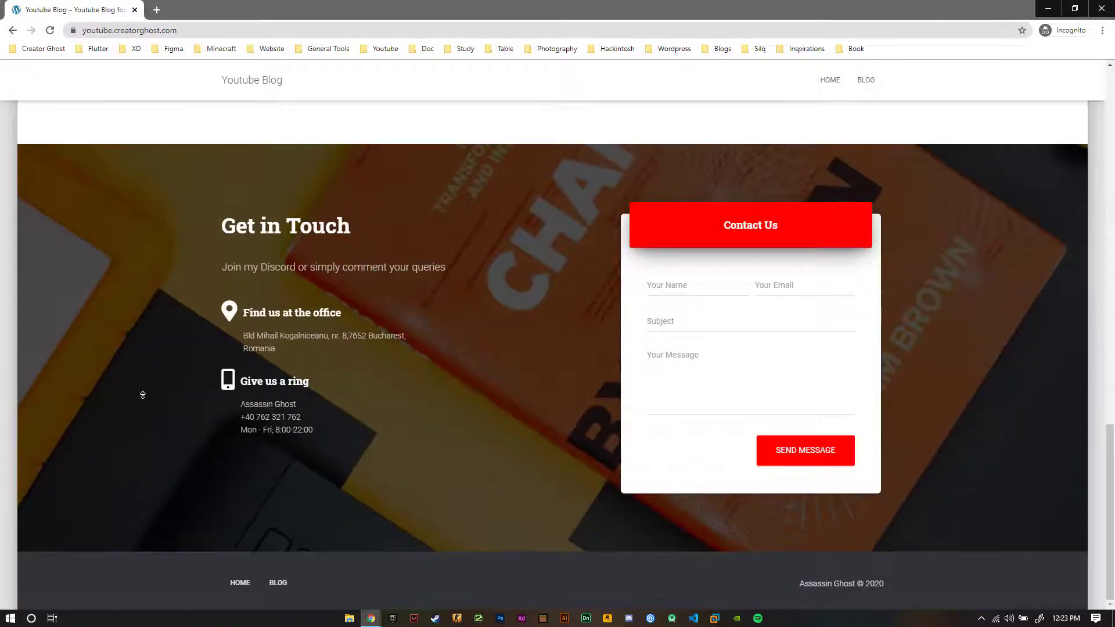
{"action": "scroll", "coordinate": [142, 269], "scroll_direction": "up", "scroll_amount": 19}
{"action": "scroll", "coordinate": [142, 269], "scroll_direction": "down", "scroll_amount": 9}
{"action": "scroll", "coordinate": [136, 255], "scroll_direction": "down", "scroll_amount": 1}
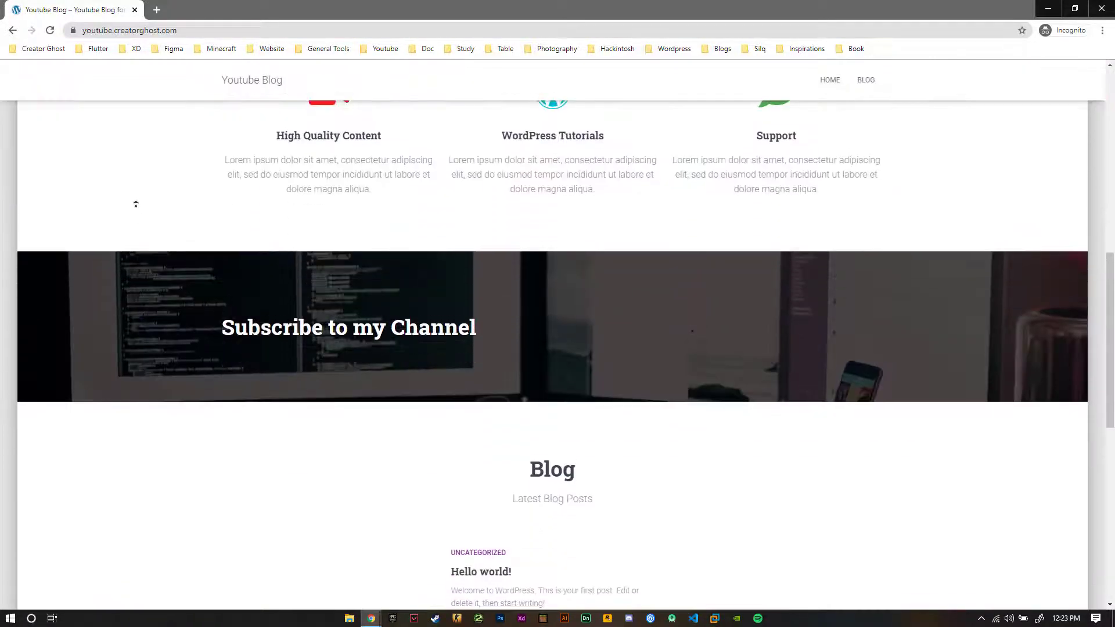
{"action": "scroll", "coordinate": [135, 206], "scroll_direction": "up", "scroll_amount": 10}
{"action": "left_click", "coordinate": [1102, 8]}
{"action": "scroll", "coordinate": [293, 285], "scroll_direction": "down", "scroll_amount": 13}
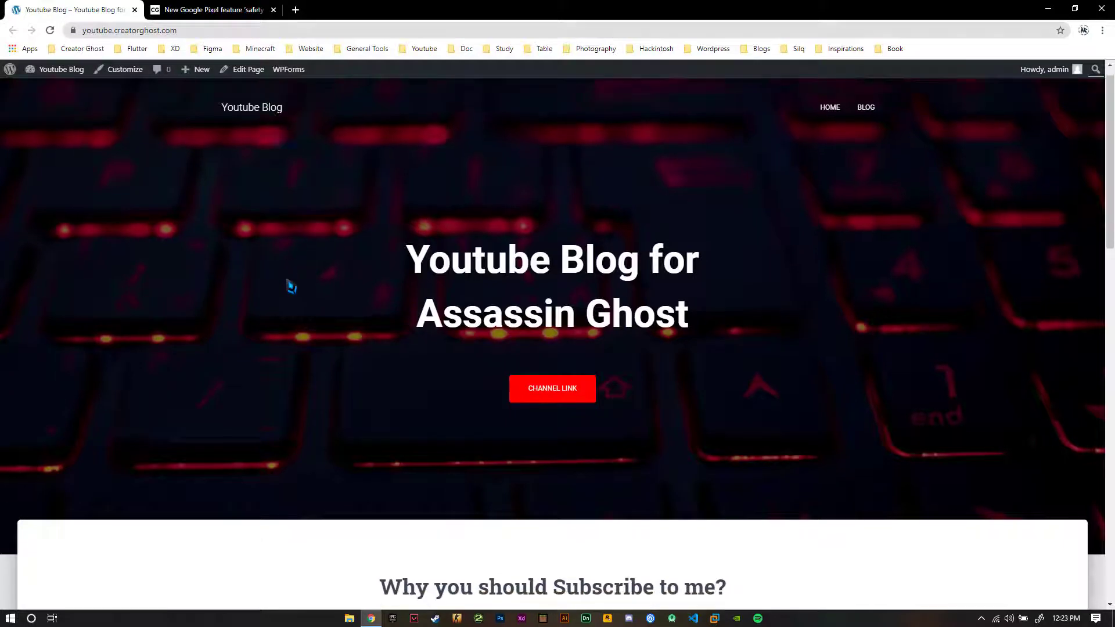
{"action": "scroll", "coordinate": [293, 285], "scroll_direction": "up", "scroll_amount": 4}
{"action": "scroll", "coordinate": [295, 248], "scroll_direction": "up", "scroll_amount": 9}
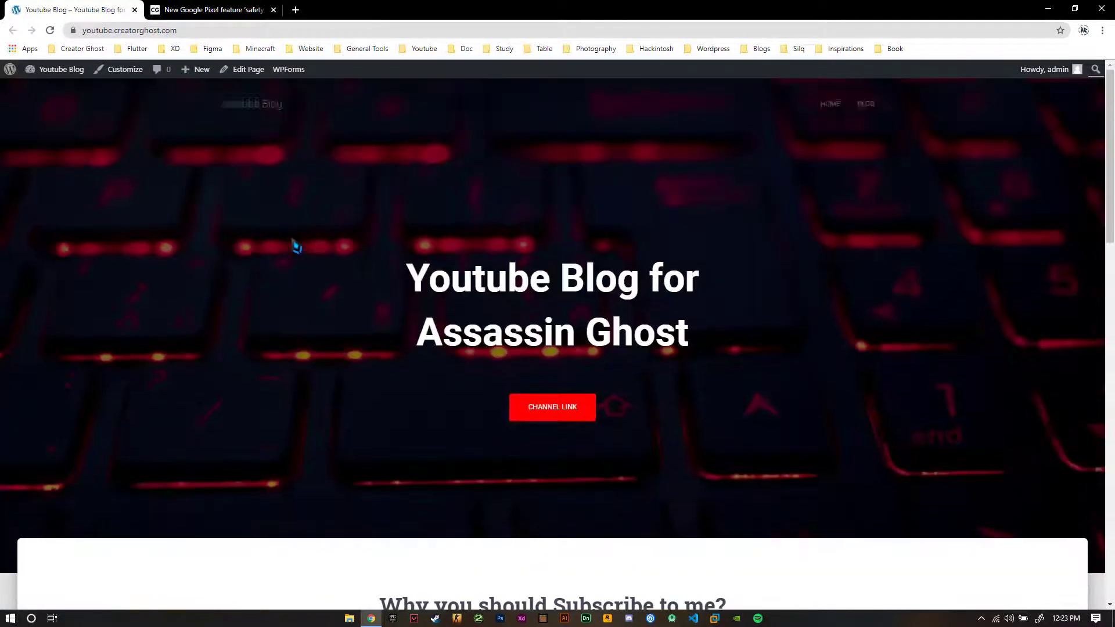
{"action": "mouse_move", "coordinate": [196, 78]}
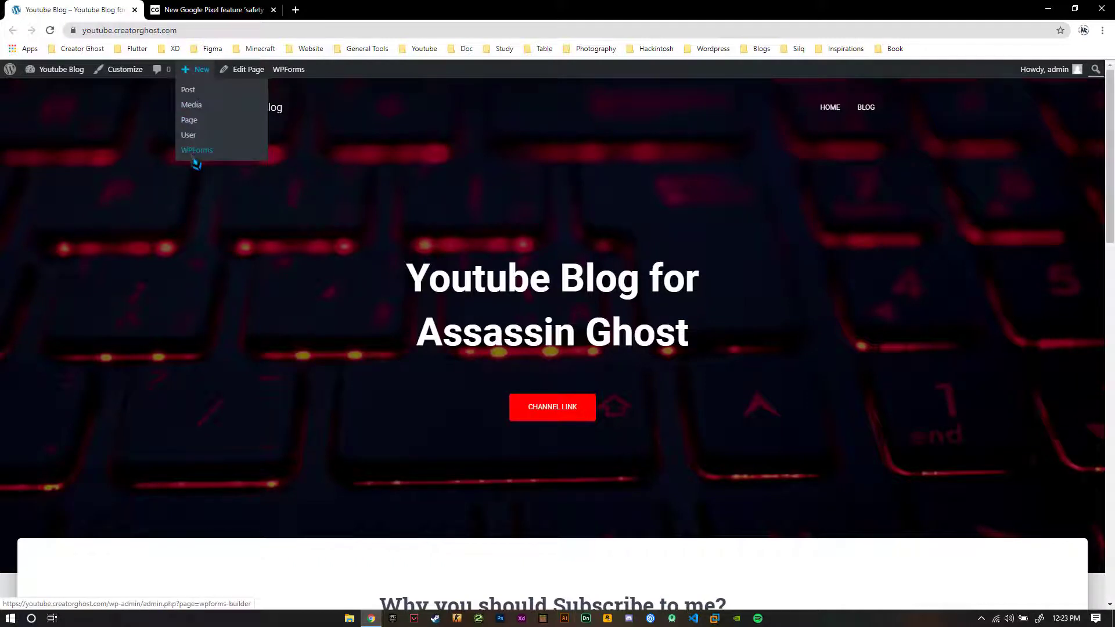
{"action": "scroll", "coordinate": [876, 291], "scroll_direction": "down", "scroll_amount": 10}
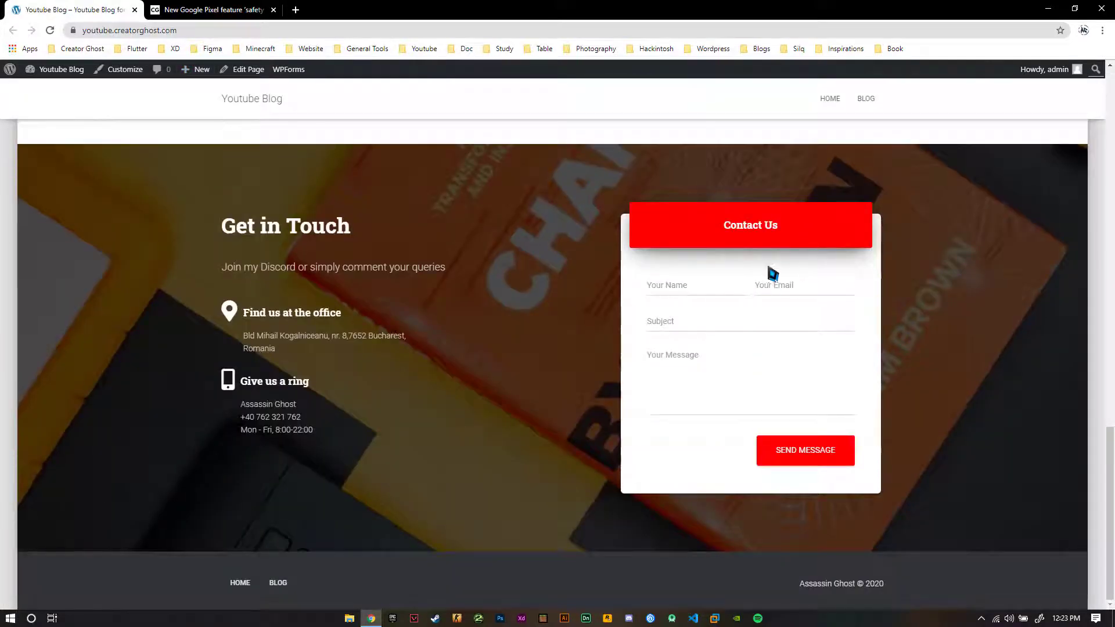
{"action": "scroll", "coordinate": [87, 293], "scroll_direction": "up", "scroll_amount": 10}
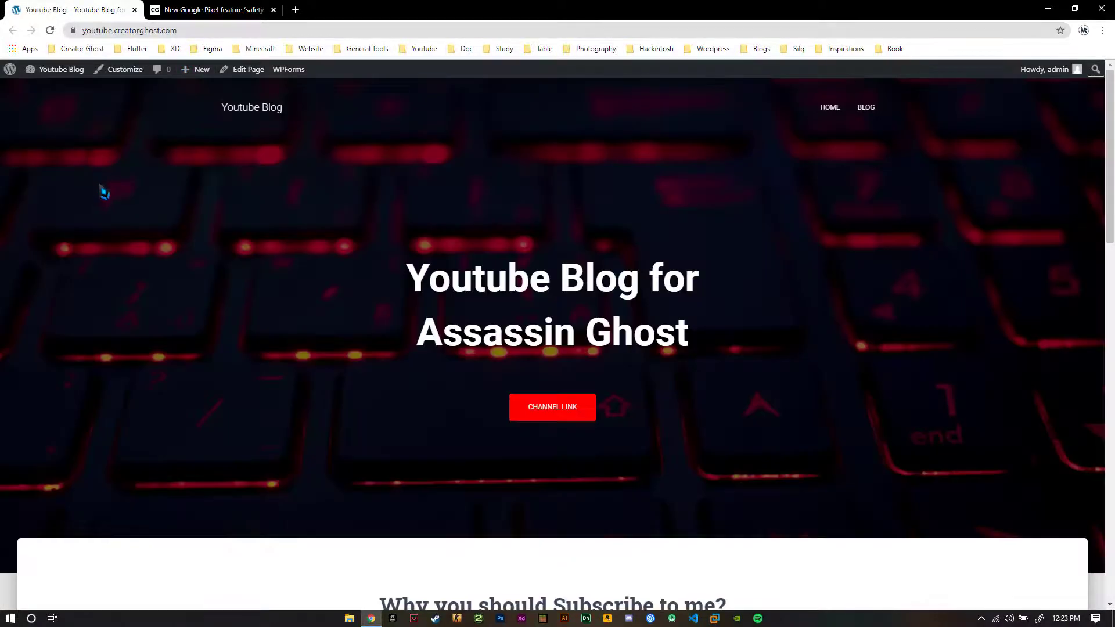
- Go to the site's admin dashboard and open the list of all posts
{"action": "mouse_move", "coordinate": [56, 69]}
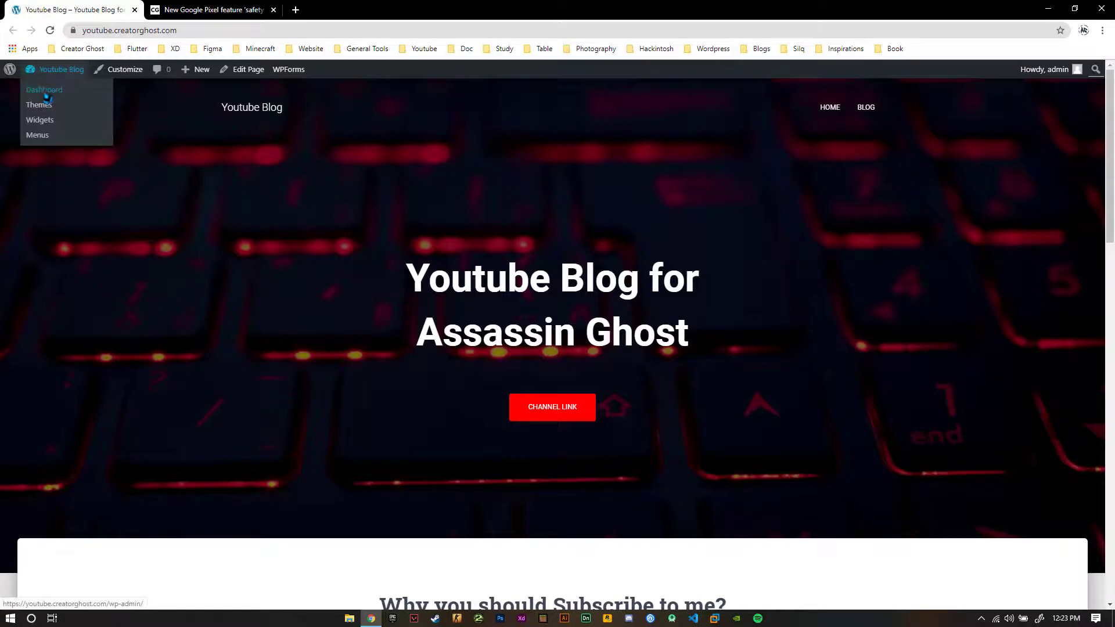
{"action": "left_click", "coordinate": [44, 90]}
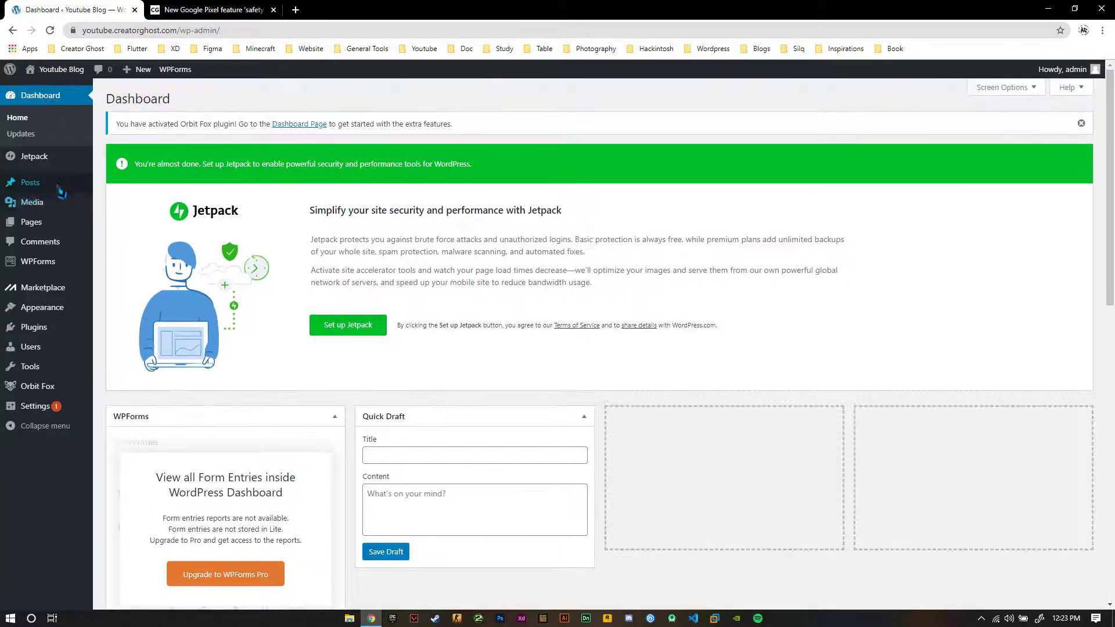
{"action": "mouse_move", "coordinate": [61, 192]}
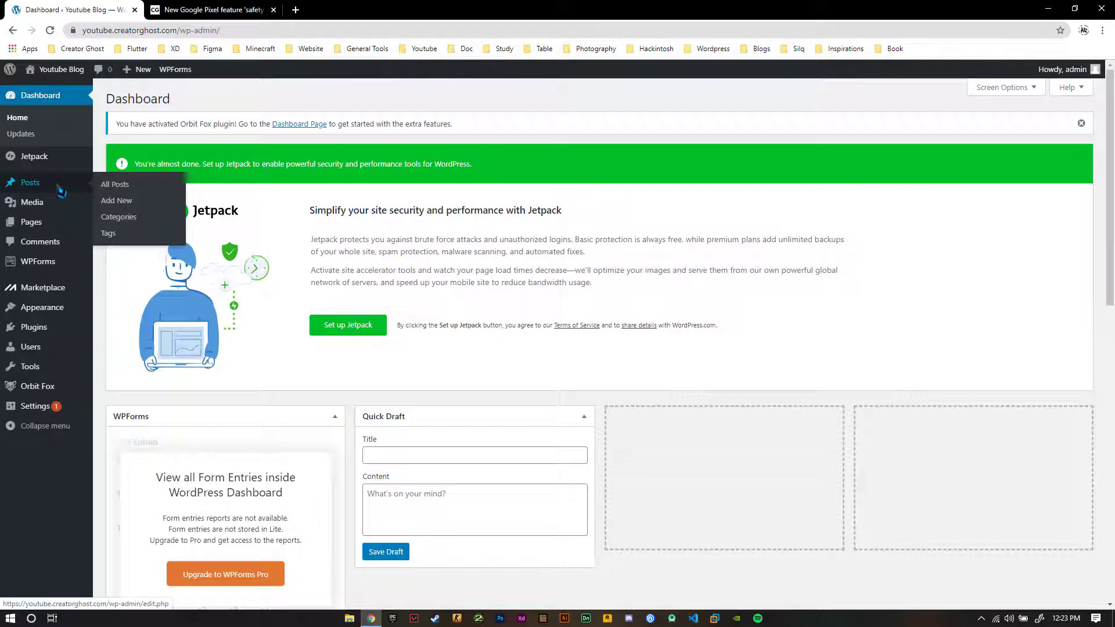
{"action": "left_click", "coordinate": [111, 187]}
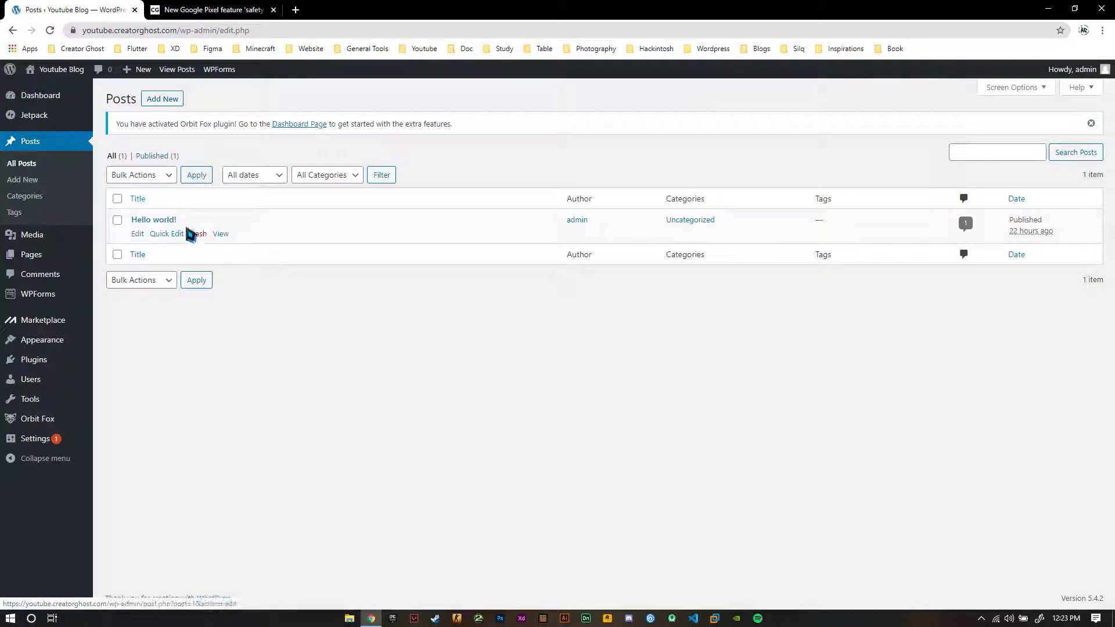
- View the "Hello world!" post in a separate tab, check its content, comments and sidebar, and close that tab
{"action": "middle_click", "coordinate": [221, 234]}
{"action": "left_click", "coordinate": [206, 14]}
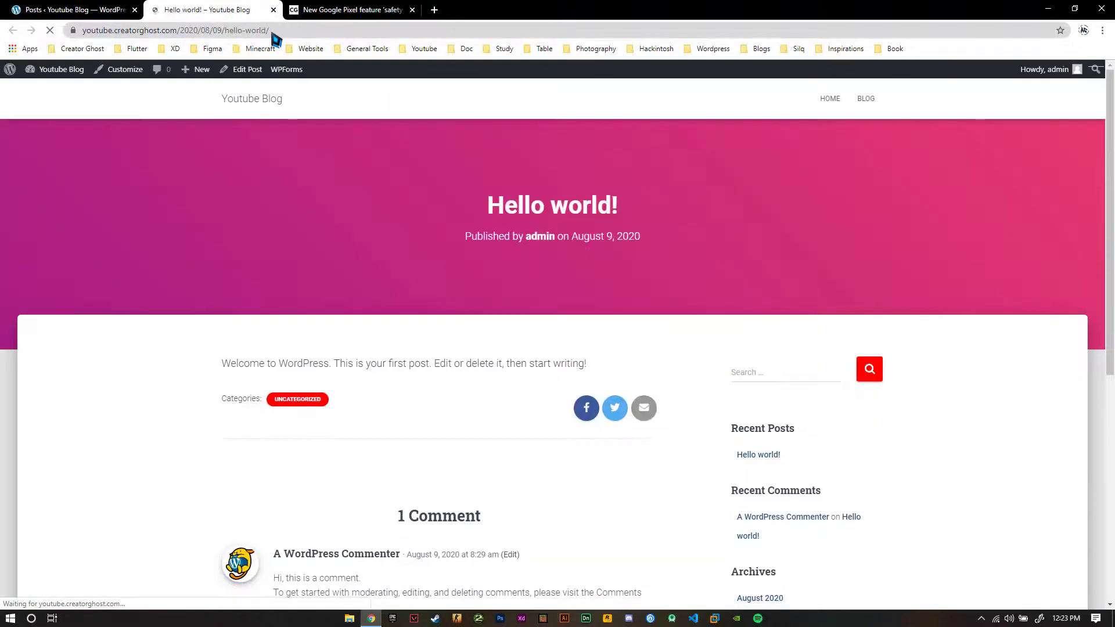
{"action": "scroll", "coordinate": [128, 258], "scroll_direction": "down", "scroll_amount": 3}
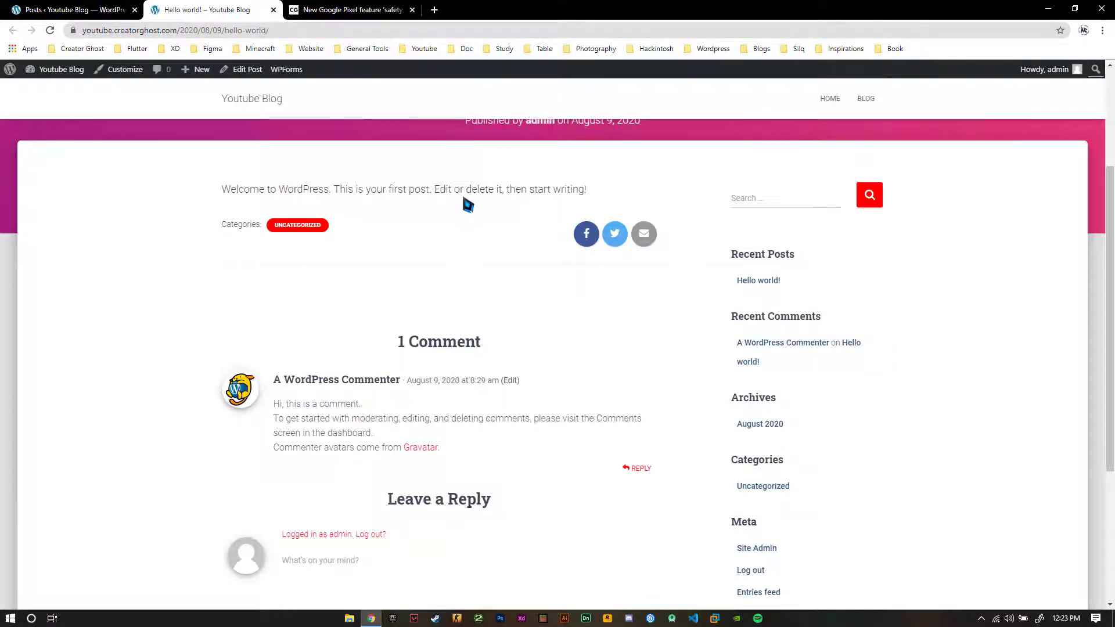
{"action": "scroll", "coordinate": [116, 239], "scroll_direction": "down", "scroll_amount": 3}
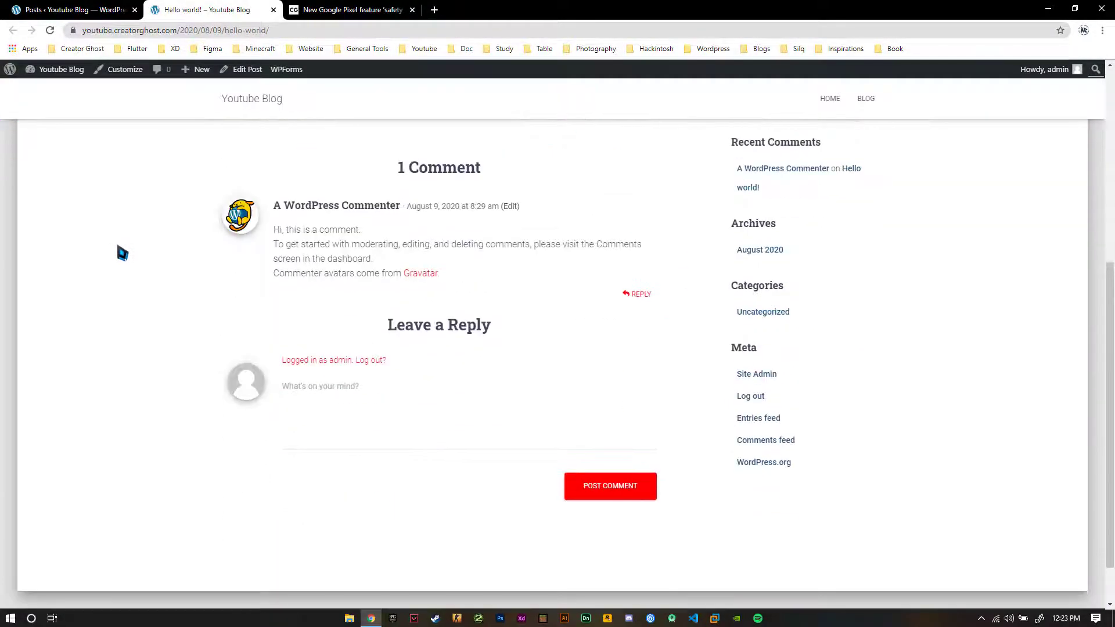
{"action": "scroll", "coordinate": [174, 232], "scroll_direction": "up", "scroll_amount": 10}
{"action": "middle_click", "coordinate": [192, 10]}
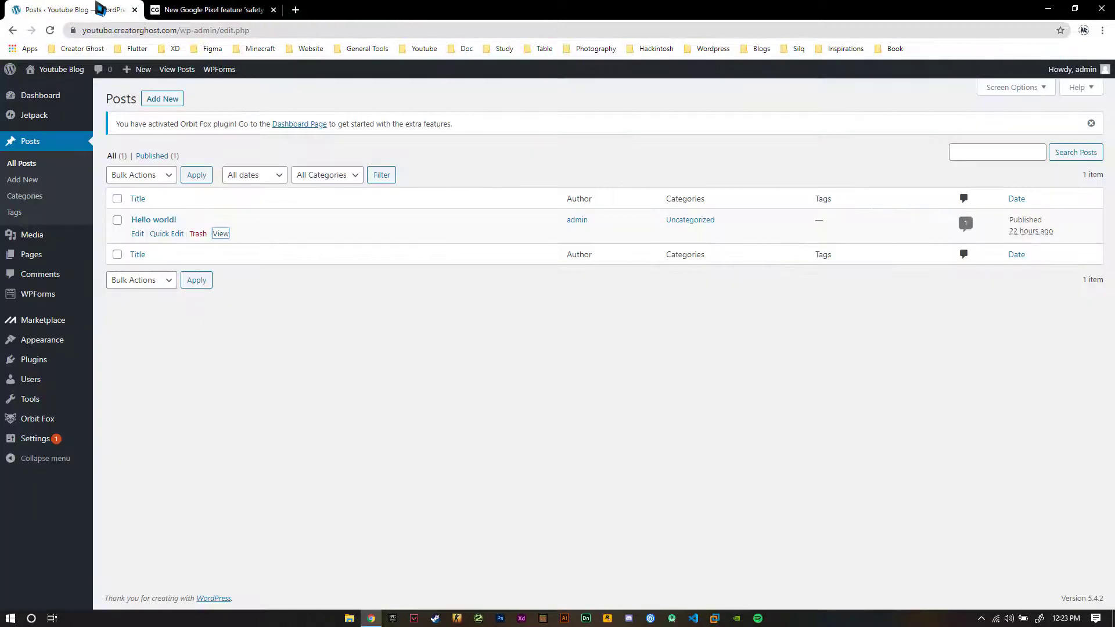
- Move the "Hello world!" post to the trash and start a new post
{"action": "left_click", "coordinate": [197, 233]}
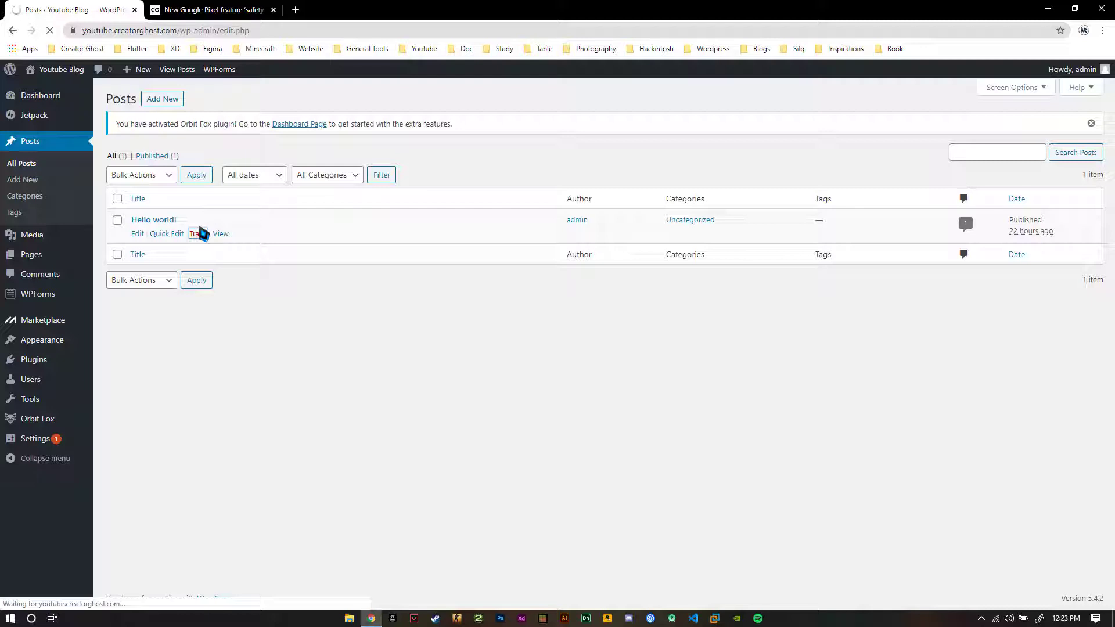
{"action": "left_click", "coordinate": [169, 101]}
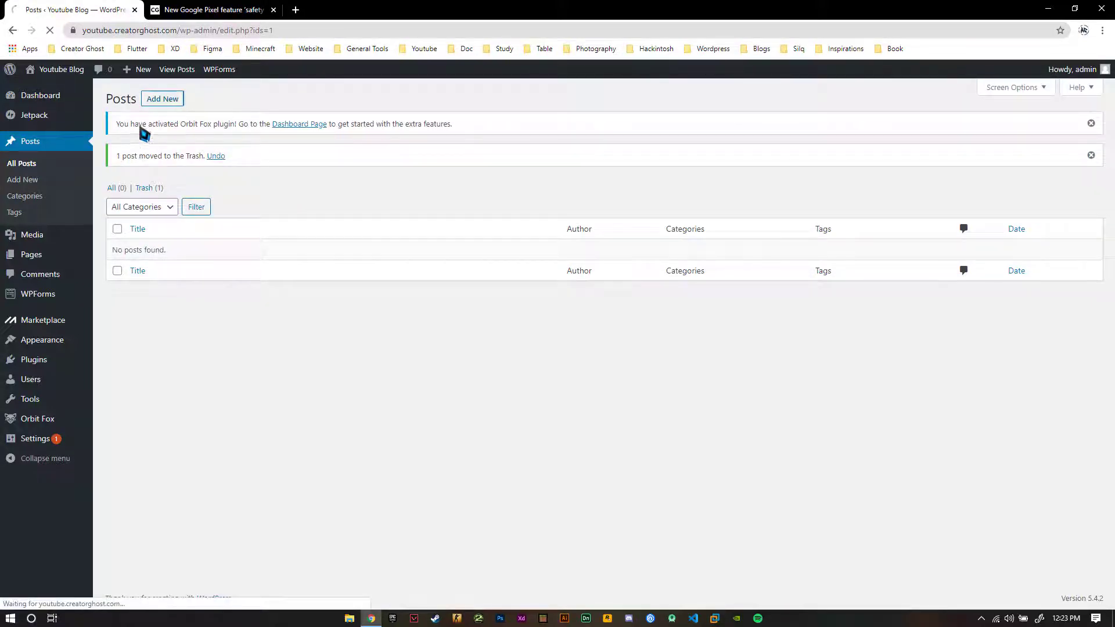
{"action": "left_click", "coordinate": [162, 99]}
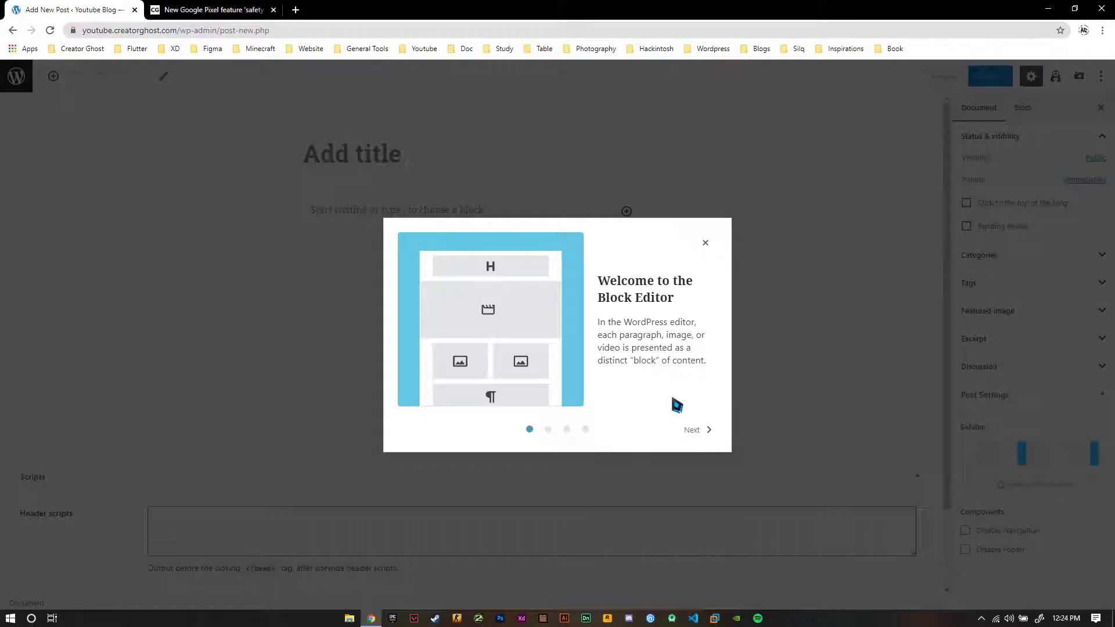
- Page through the block editor's welcome guide to its last page and close it
{"action": "left_click", "coordinate": [709, 431]}
{"action": "left_click", "coordinate": [710, 432]}
{"action": "left_click", "coordinate": [710, 433]}
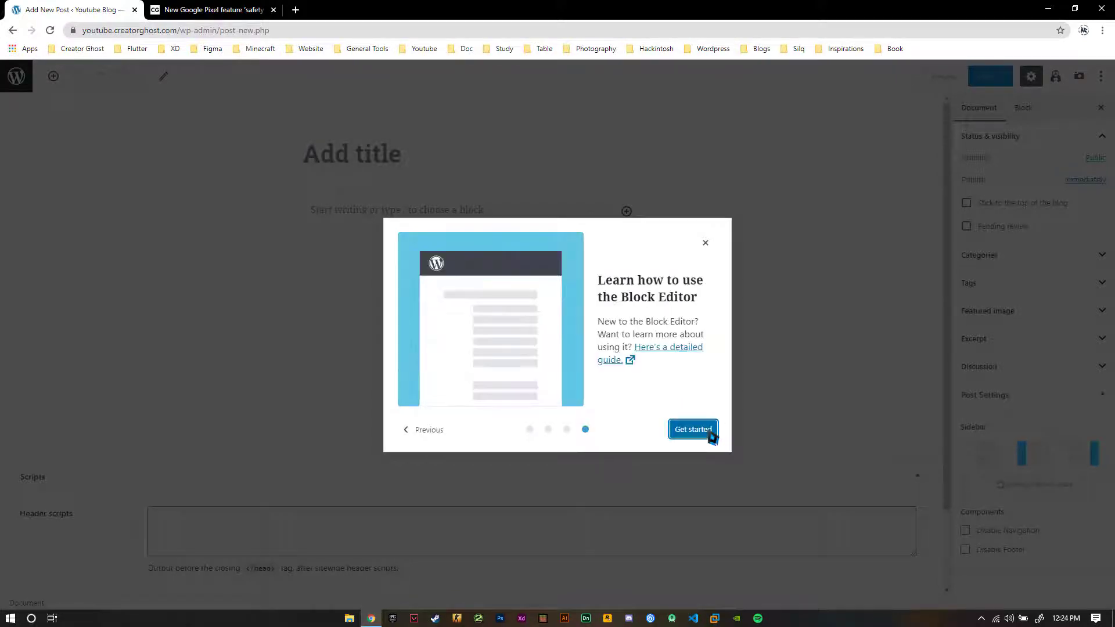
{"action": "left_click", "coordinate": [693, 429]}
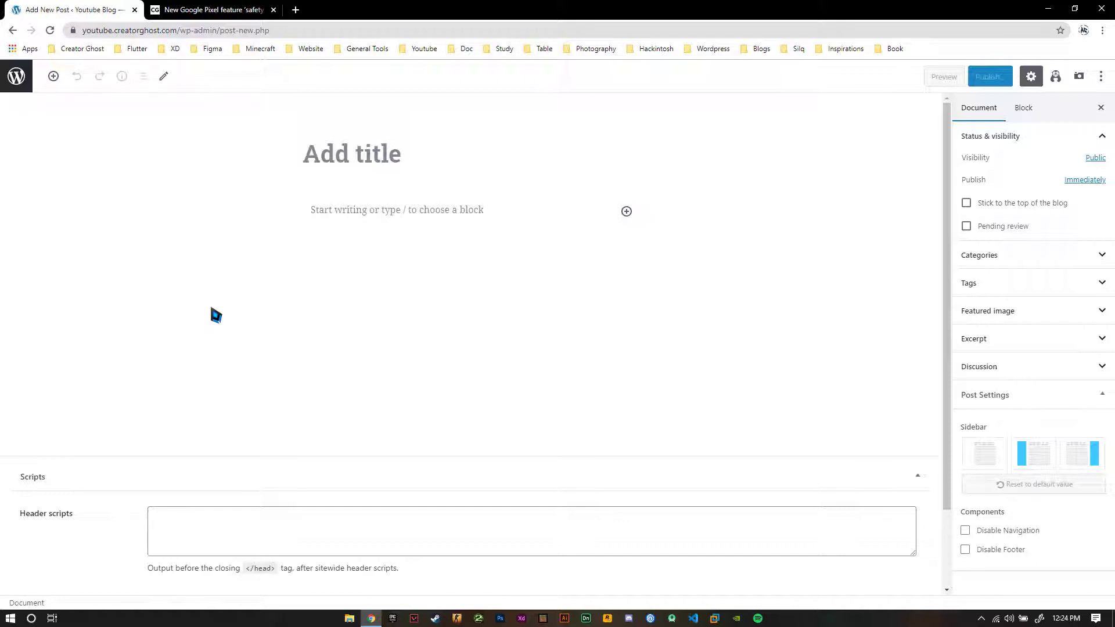
{"action": "scroll", "coordinate": [207, 307], "scroll_direction": "down", "scroll_amount": 2}
{"action": "scroll", "coordinate": [206, 302], "scroll_direction": "up", "scroll_amount": 2}
{"action": "left_click", "coordinate": [377, 168]}
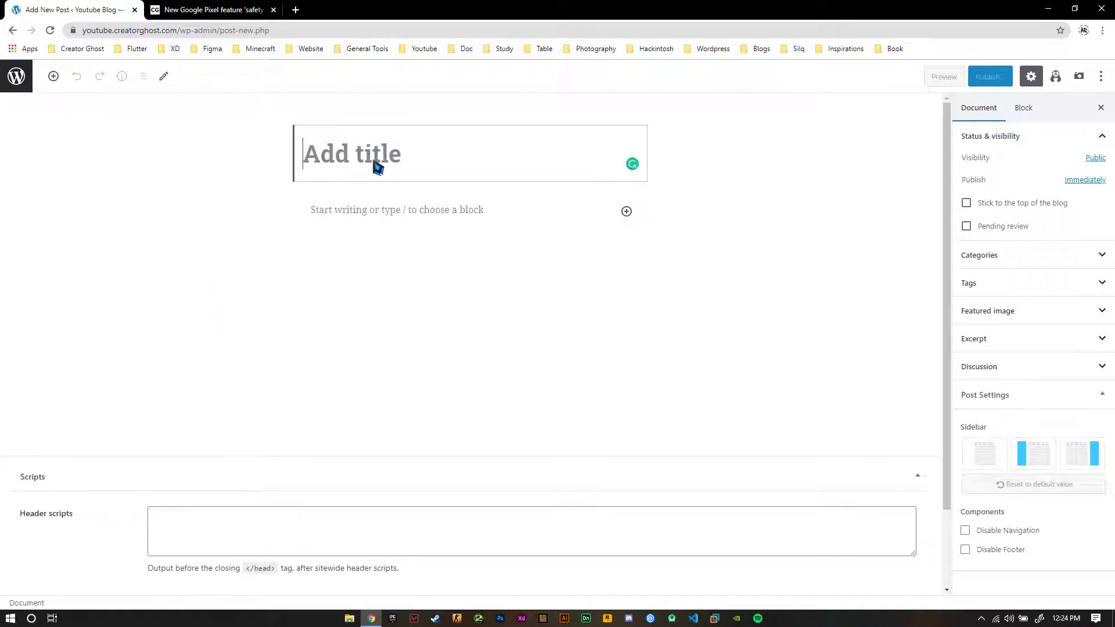
{"action": "left_click", "coordinate": [369, 212]}
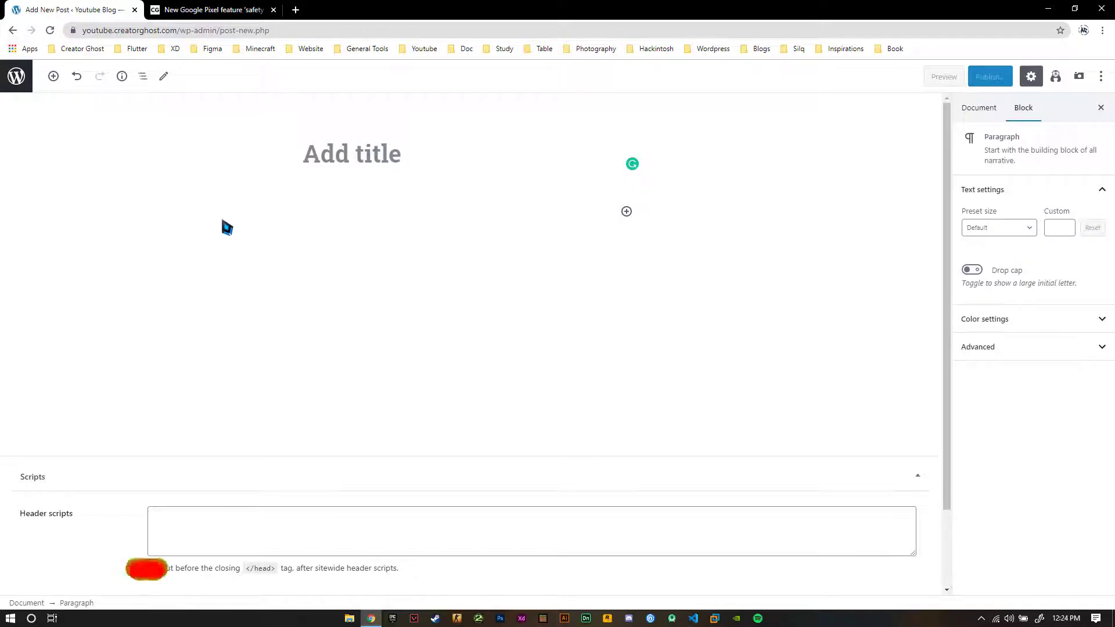
{"action": "left_click", "coordinate": [220, 214]}
- Copy the headline of the Creator Ghost Google Pixel "safety check" article and paste it as the new post's title
{"action": "left_click", "coordinate": [215, 10]}
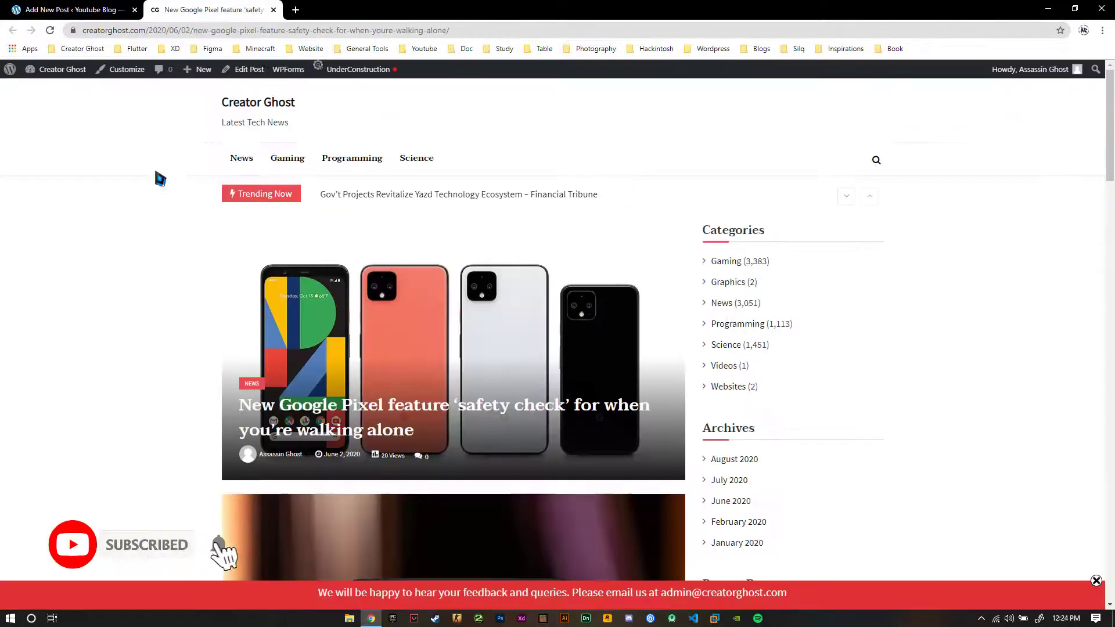
{"action": "scroll", "coordinate": [137, 266], "scroll_direction": "down", "scroll_amount": 3}
{"action": "scroll", "coordinate": [140, 259], "scroll_direction": "up", "scroll_amount": 3}
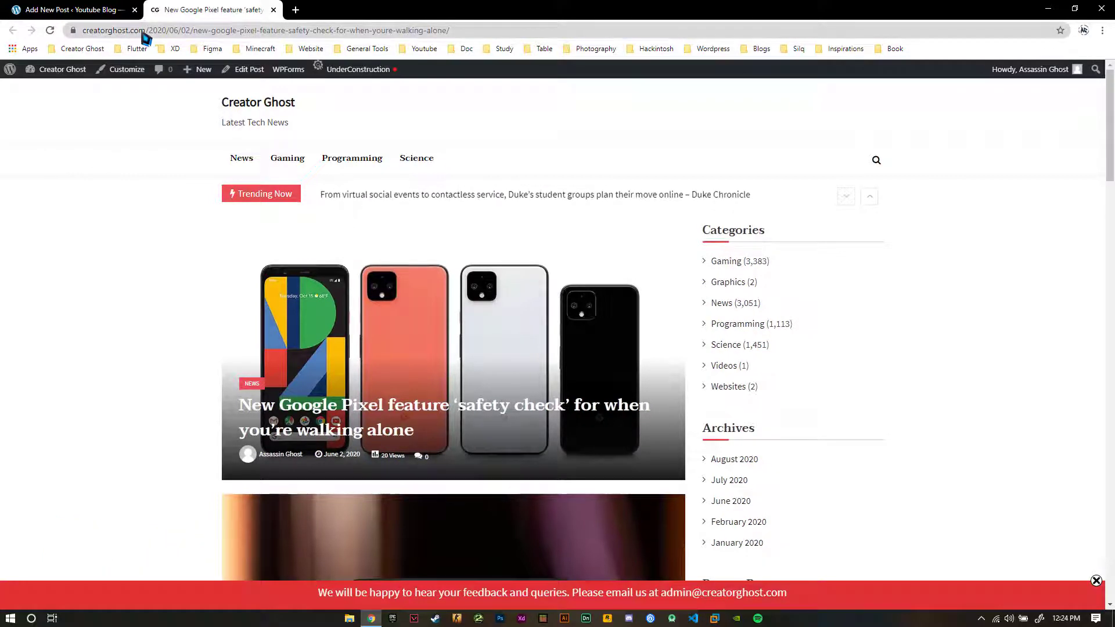
{"action": "scroll", "coordinate": [127, 221], "scroll_direction": "down", "scroll_amount": 3}
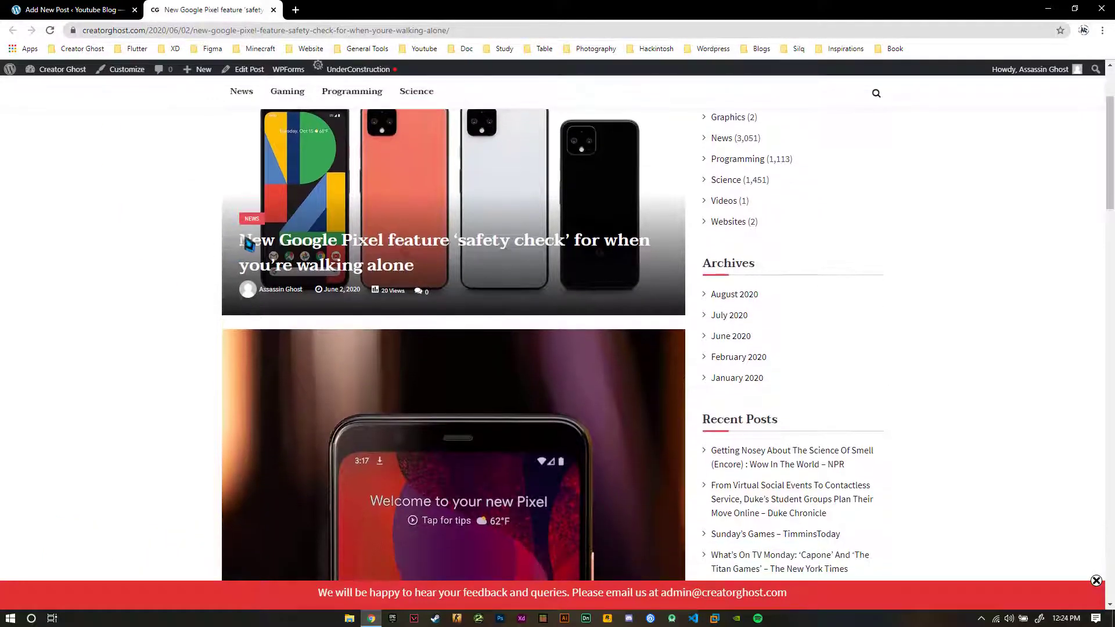
{"action": "left_click_drag", "start_coordinate": [245, 243], "coordinate": [423, 283]}
{"action": "key", "text": "ctrl+c"}
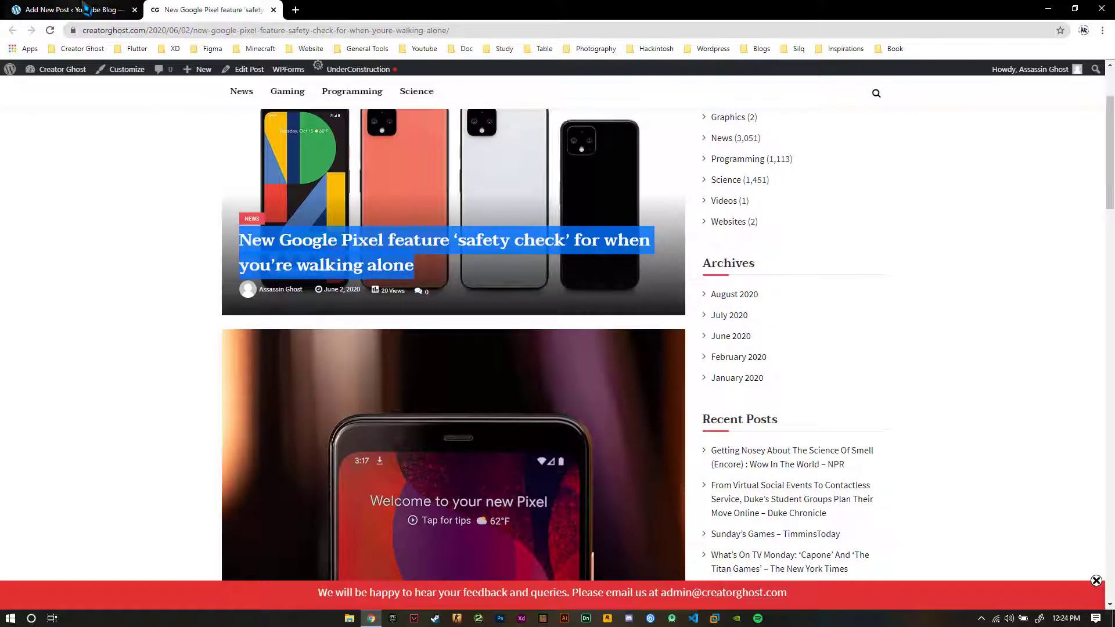
{"action": "key", "text": "ctrl+Tab"}
{"action": "left_click", "coordinate": [328, 169]}
{"action": "key", "text": "ctrl+v"}
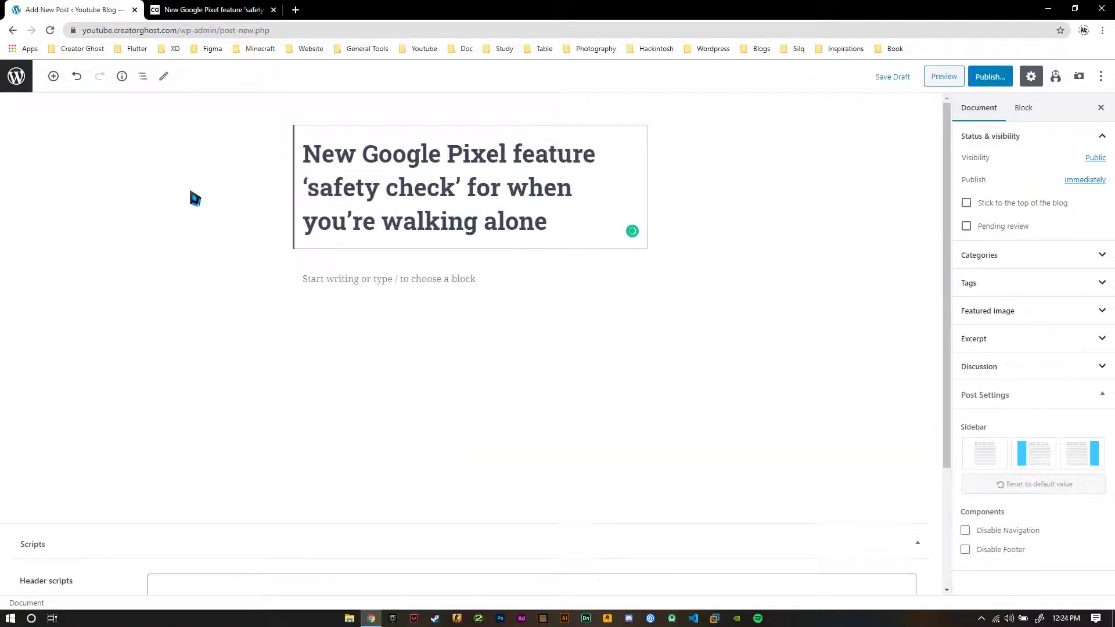
{"action": "left_click", "coordinate": [188, 183]}
- Add two placeholder paragraphs reading "hdvgdjbvhdbbdjvdfv" and "ndvdfjnvjdfvnjdfvnjdfv" below the post title
{"action": "left_click", "coordinate": [350, 280]}
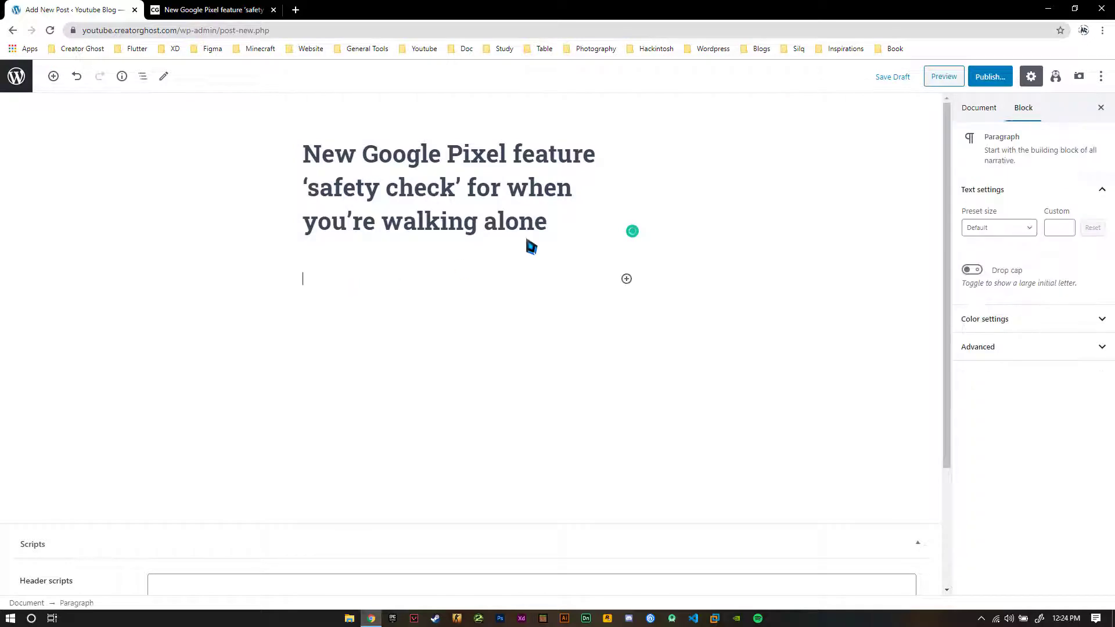
{"action": "type", "text": "hdvgdjbvhdbbdjvdfv"}
{"action": "key", "text": "Return"}
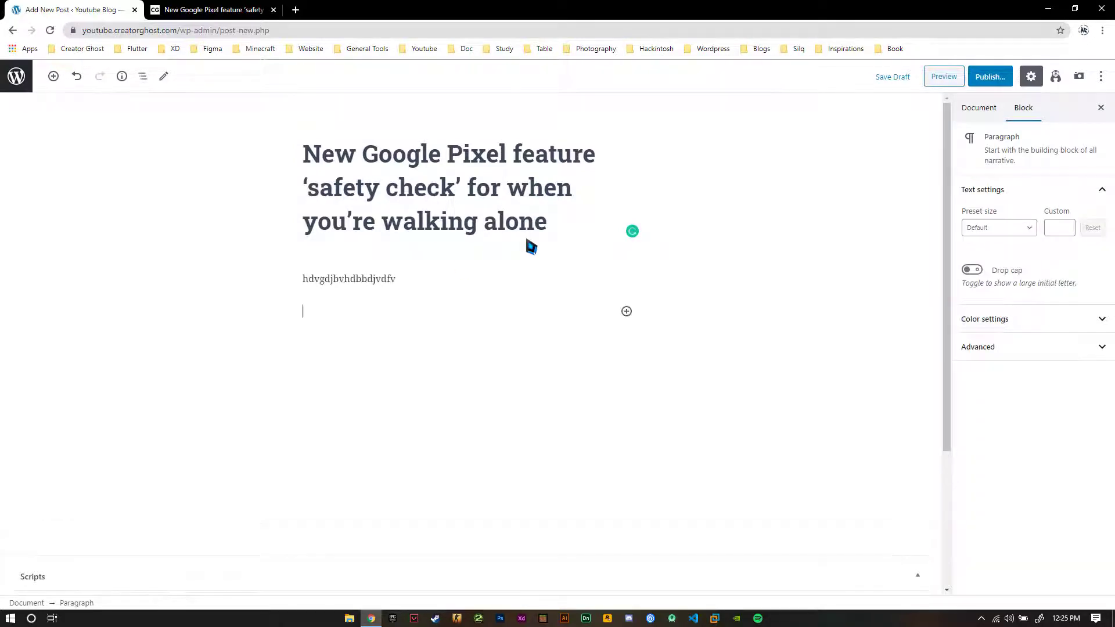
{"action": "type", "text": "ndvdfjnvjdfvnjdfvnjdfv"}
{"action": "key", "text": "Return"}
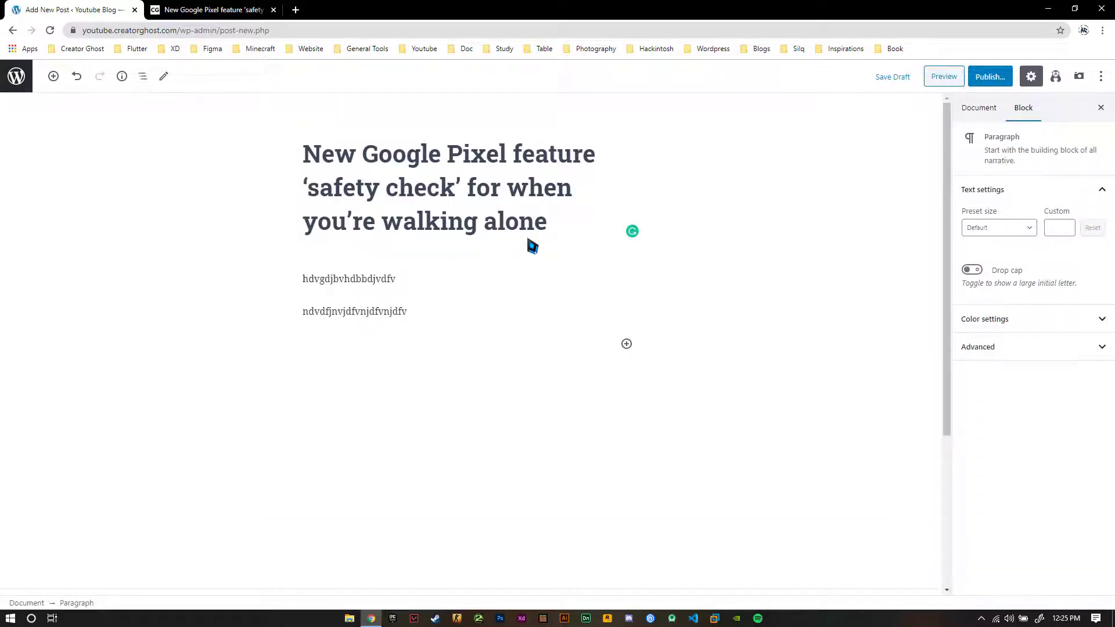
- Remove both placeholder paragraph blocks from the post body
{"action": "left_click", "coordinate": [478, 306]}
{"action": "left_click", "coordinate": [446, 285]}
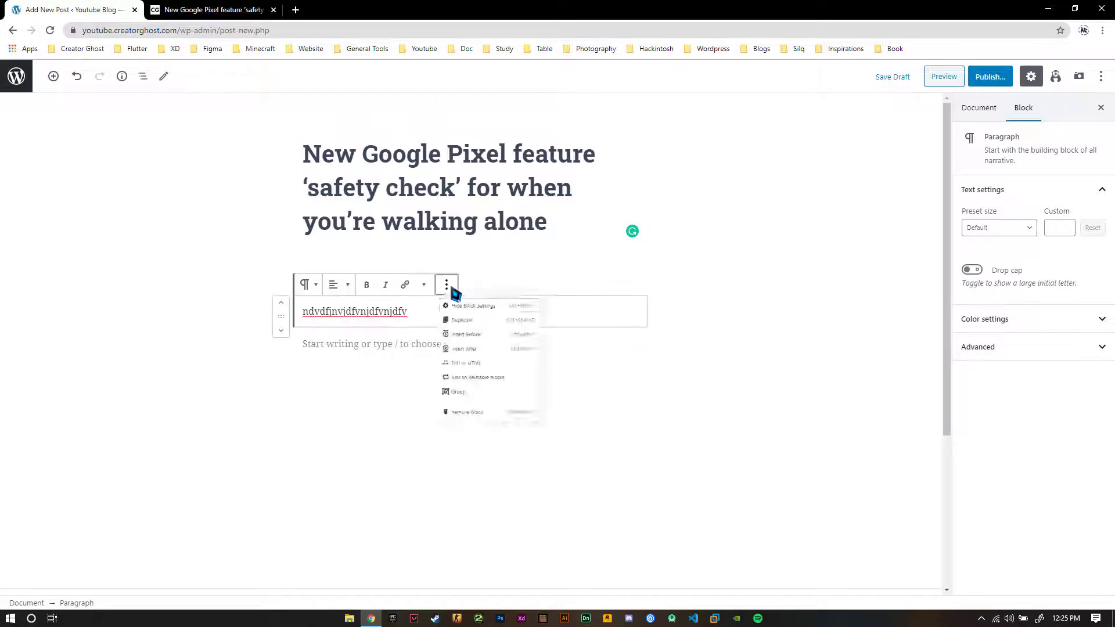
{"action": "left_click", "coordinate": [476, 470]}
{"action": "left_click", "coordinate": [446, 252]}
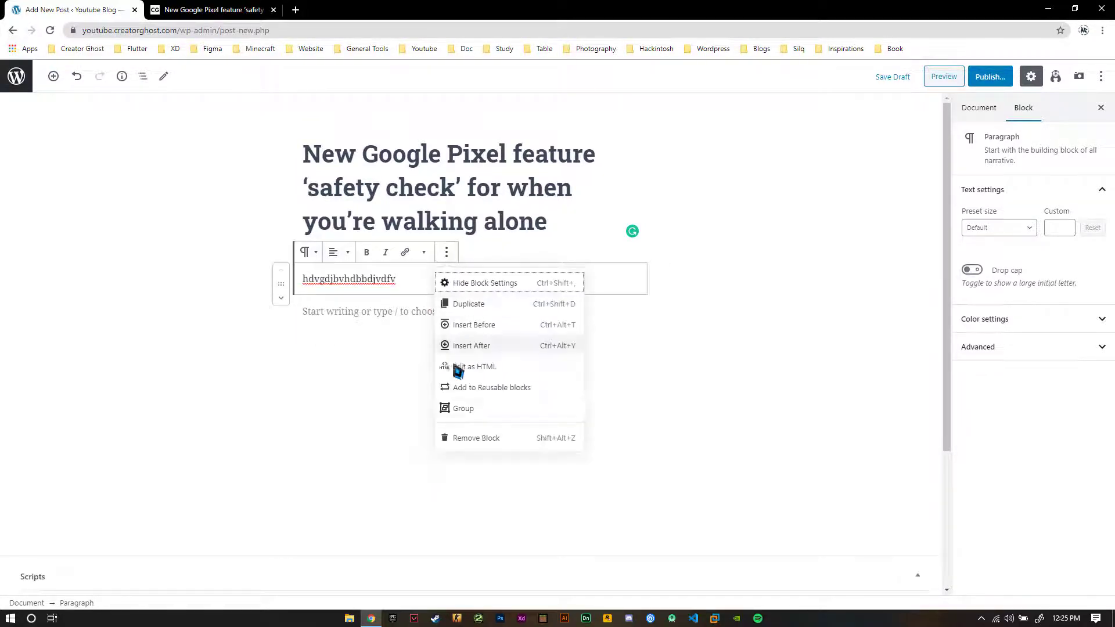
{"action": "left_click", "coordinate": [472, 439]}
- Copy the Pixel article's body, from the image below the headline through the closing paragraph about adaptive battery
{"action": "left_click", "coordinate": [214, 10]}
{"action": "scroll", "coordinate": [132, 316], "scroll_direction": "down", "scroll_amount": 7}
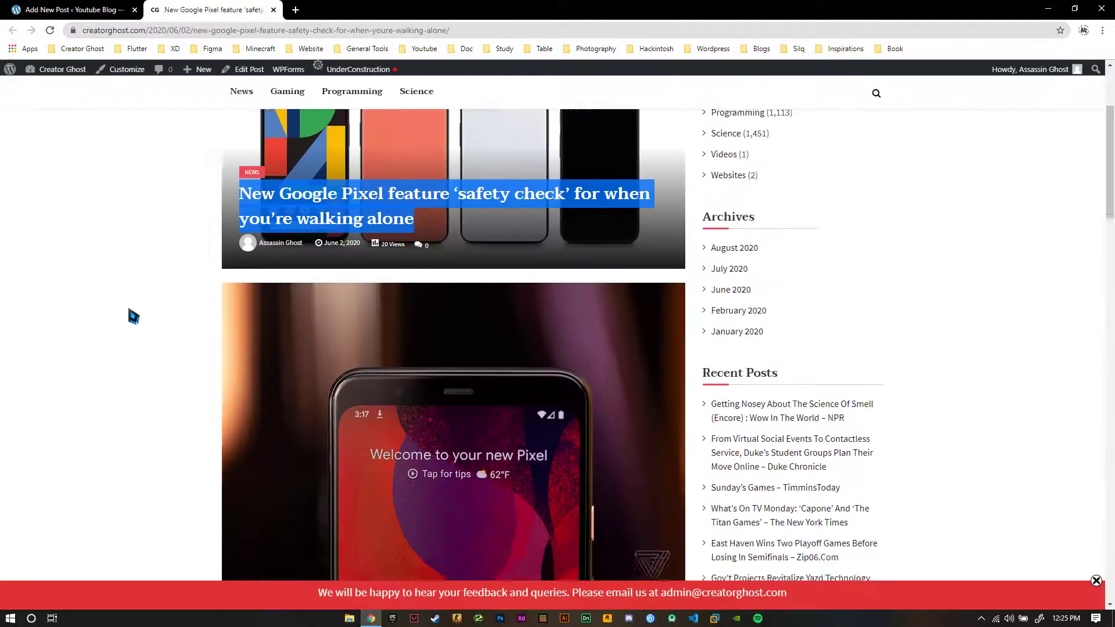
{"action": "scroll", "coordinate": [219, 261], "scroll_direction": "up", "scroll_amount": 5}
{"action": "left_click_drag", "start_coordinate": [224, 265], "coordinate": [317, 394]}
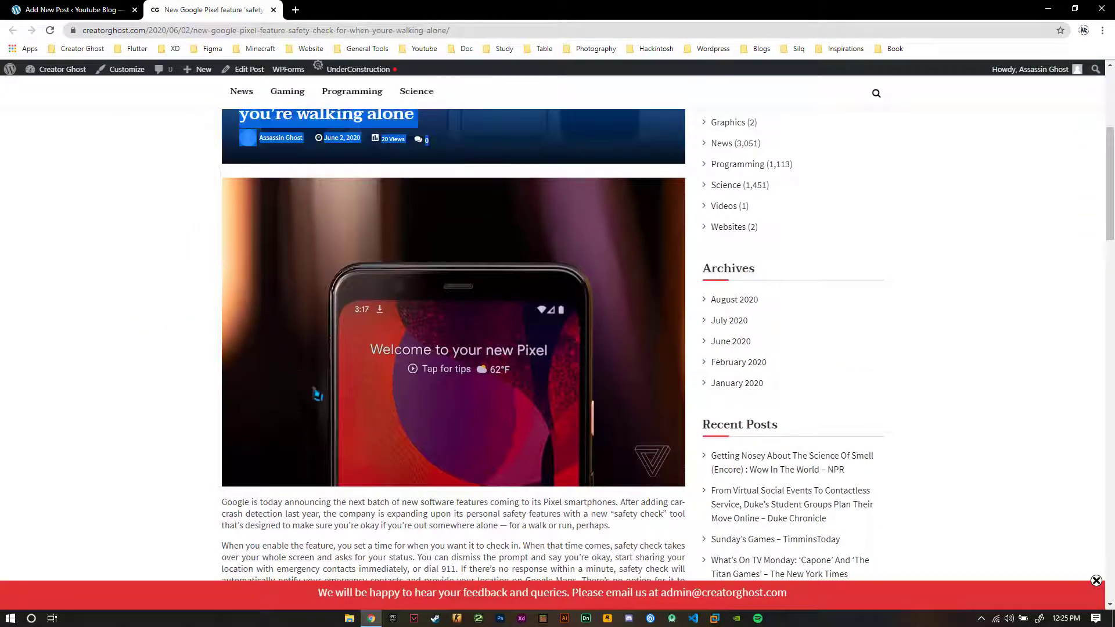
{"action": "scroll", "coordinate": [333, 371], "scroll_direction": "up", "scroll_amount": 5}
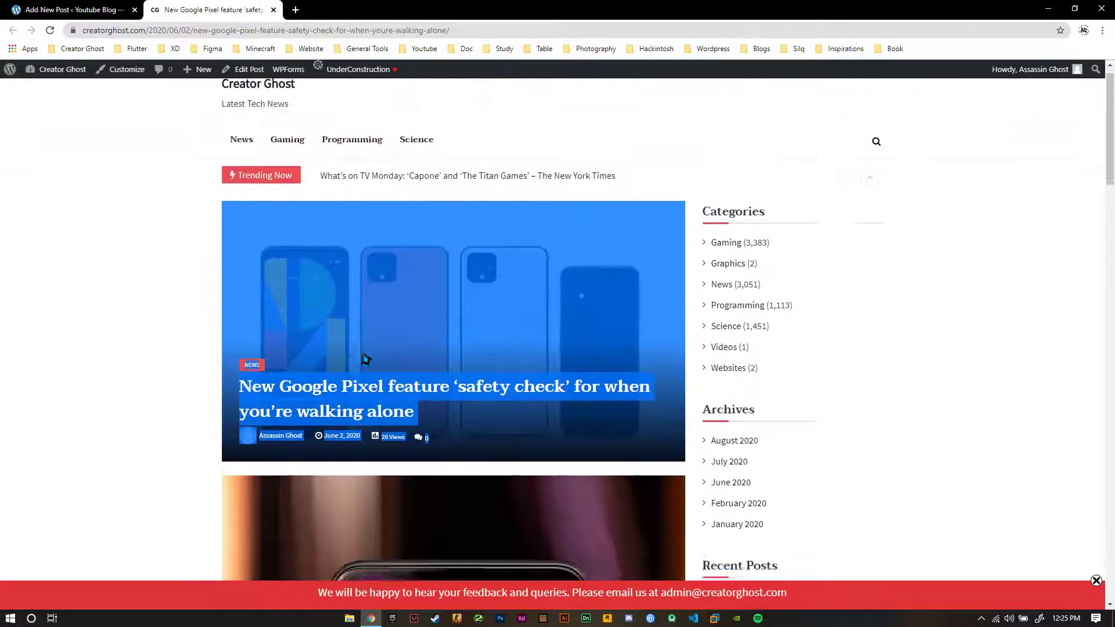
{"action": "scroll", "coordinate": [299, 447], "scroll_direction": "down", "scroll_amount": 13}
{"action": "scroll", "coordinate": [296, 431], "scroll_direction": "down", "scroll_amount": 12}
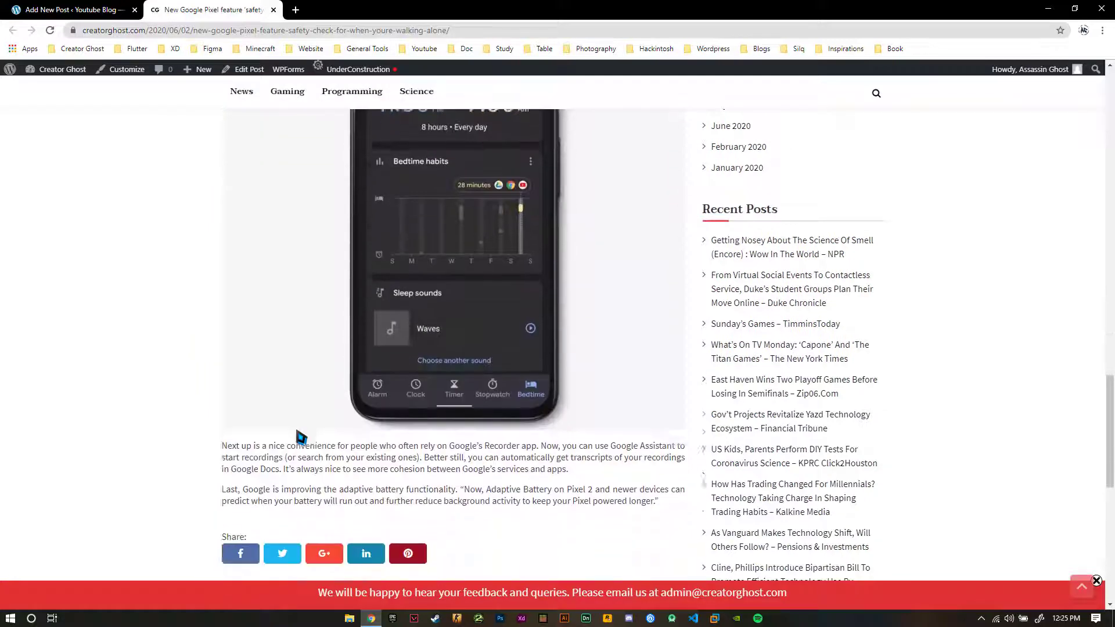
{"action": "left_click_drag", "start_coordinate": [660, 401], "coordinate": [298, 397]}
{"action": "scroll", "coordinate": [324, 359], "scroll_direction": "up", "scroll_amount": 4}
{"action": "scroll", "coordinate": [316, 393], "scroll_direction": "up", "scroll_amount": 12}
{"action": "scroll", "coordinate": [298, 405], "scroll_direction": "up", "scroll_amount": 1}
- Paste the copied article text and images into the empty body of the new post
{"action": "left_click", "coordinate": [111, 10]}
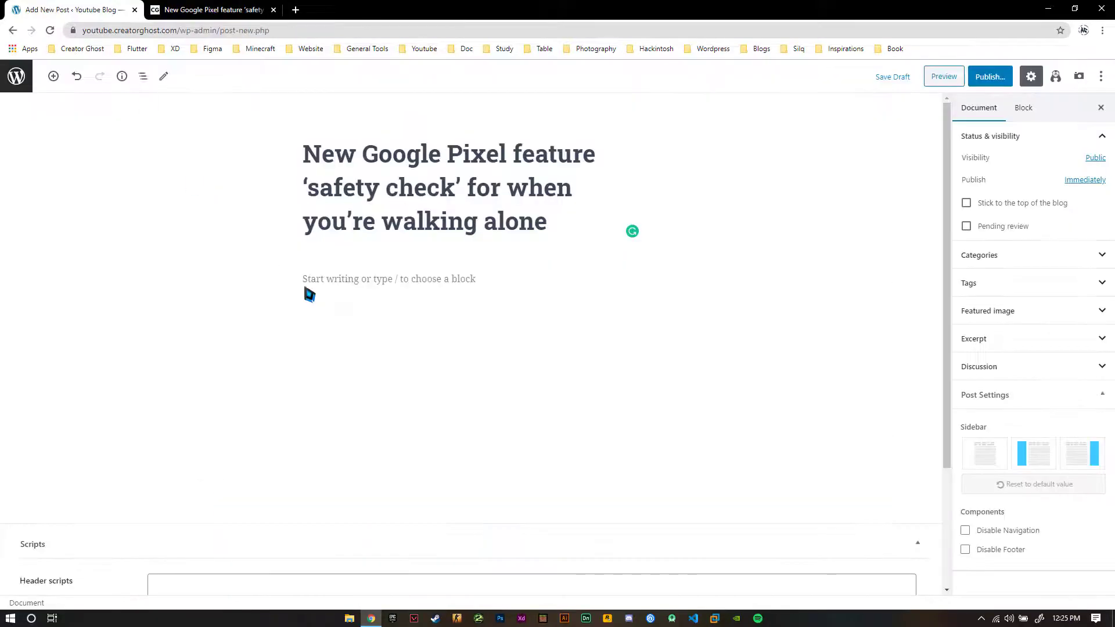
{"action": "left_click", "coordinate": [350, 277]}
{"action": "key", "text": "ctrl+v"}
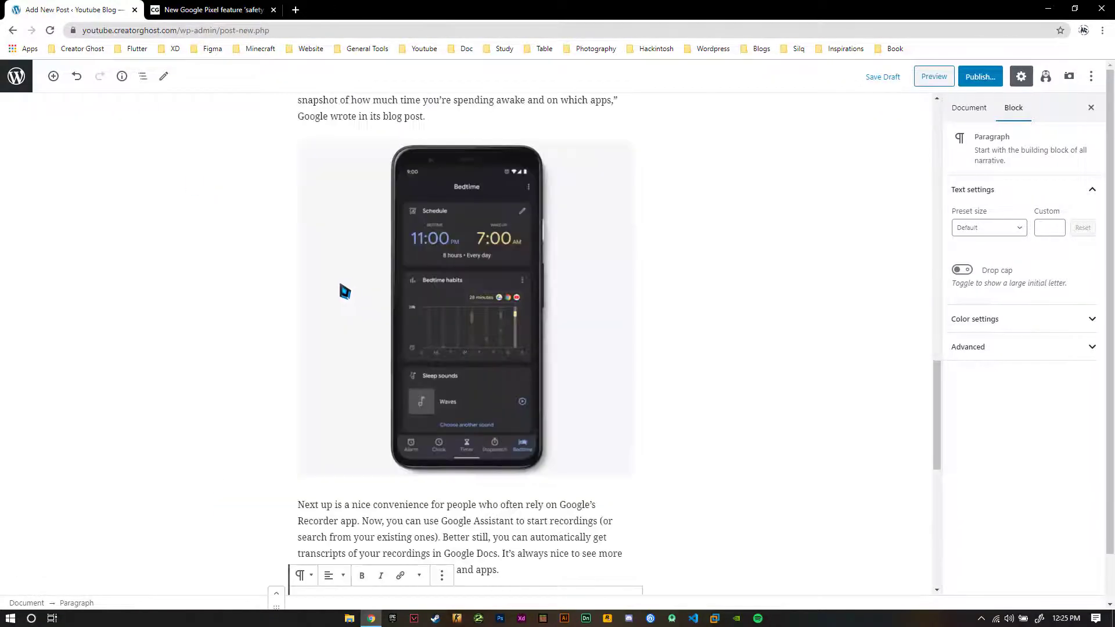
- Review the pasted images and paragraphs throughout the post, checking back with the original article
{"action": "scroll", "coordinate": [221, 338], "scroll_direction": "up", "scroll_amount": 10}
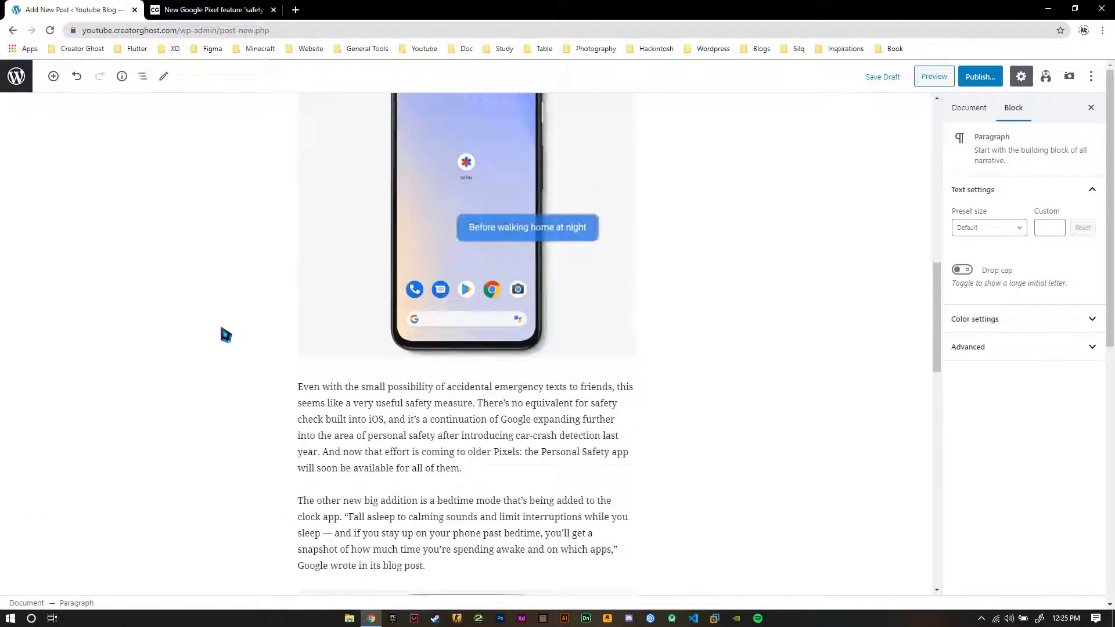
{"action": "scroll", "coordinate": [225, 334], "scroll_direction": "up", "scroll_amount": 8}
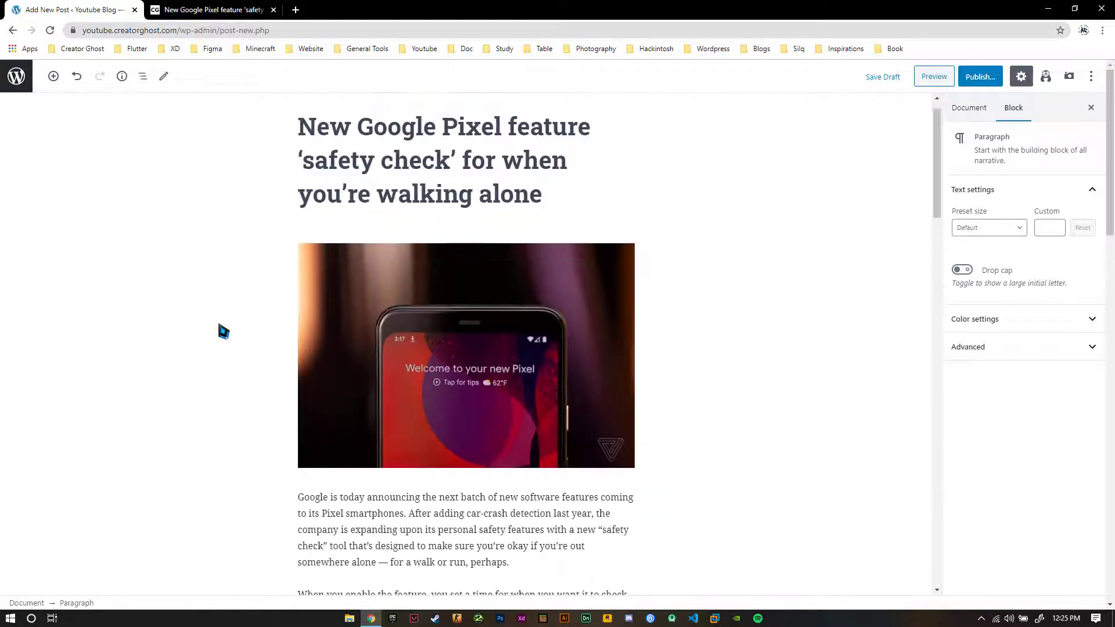
{"action": "left_click", "coordinate": [224, 333]}
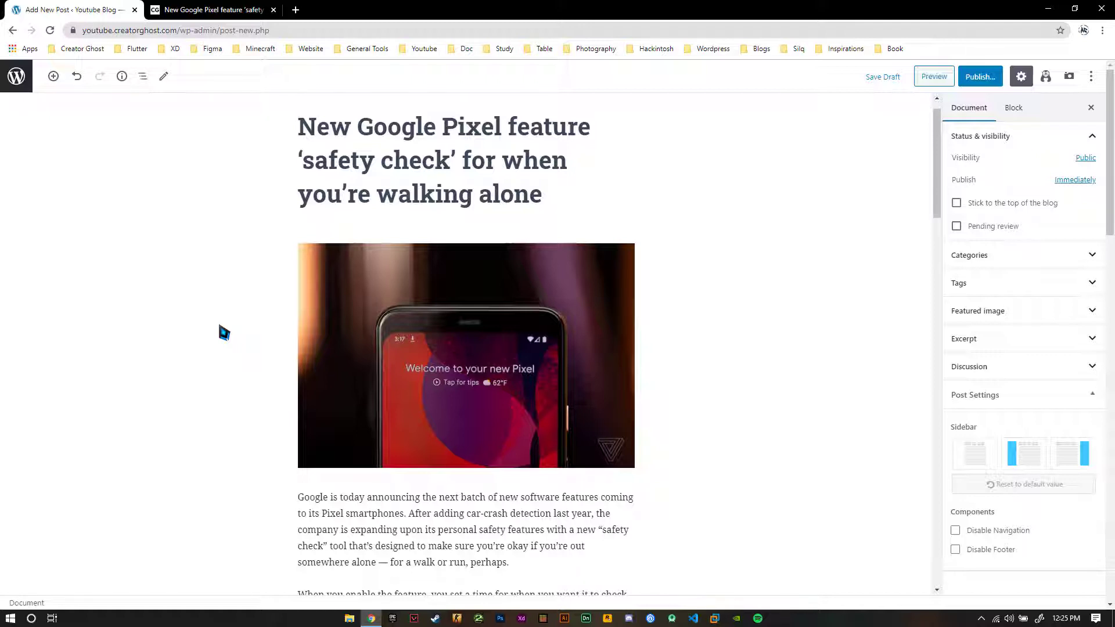
{"action": "left_click", "coordinate": [210, 10]}
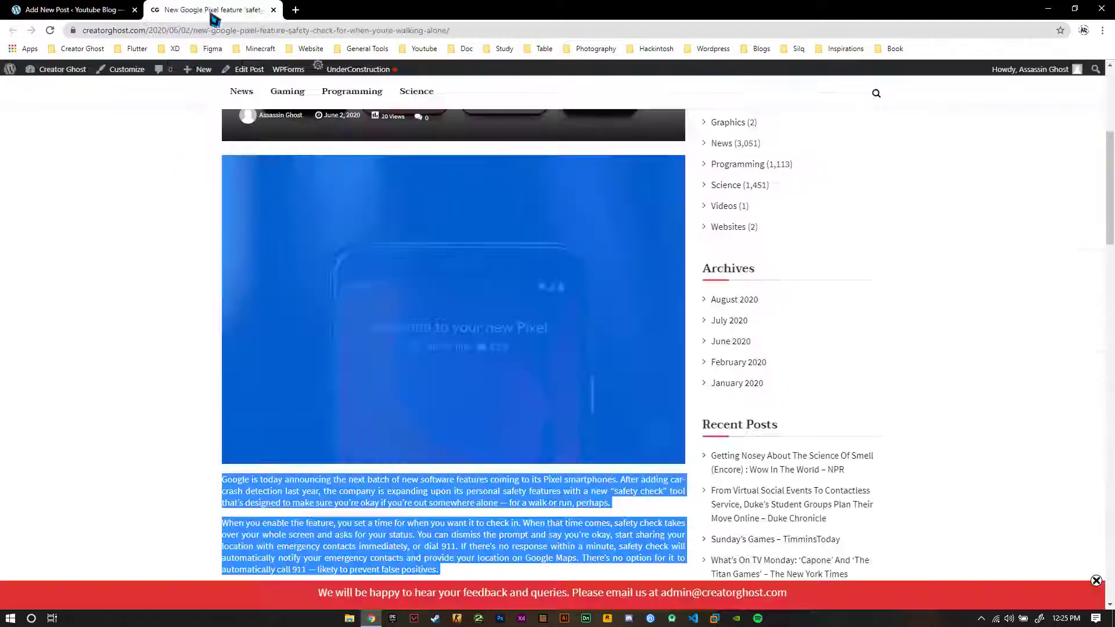
{"action": "left_click", "coordinate": [105, 12]}
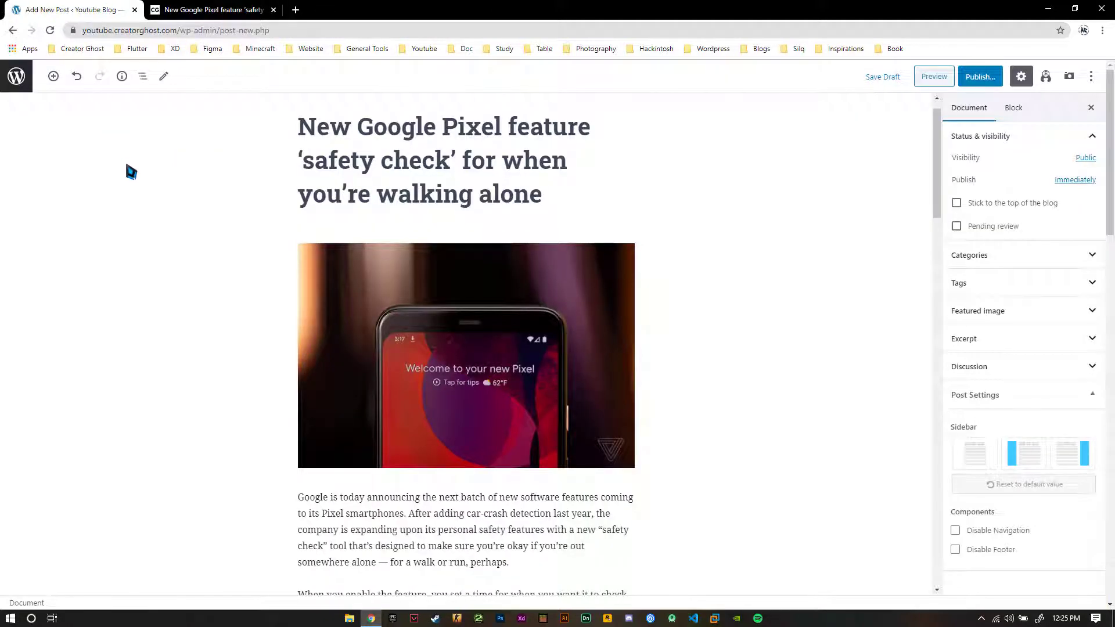
{"action": "scroll", "coordinate": [127, 175], "scroll_direction": "down", "scroll_amount": 3}
{"action": "scroll", "coordinate": [128, 175], "scroll_direction": "up", "scroll_amount": 2}
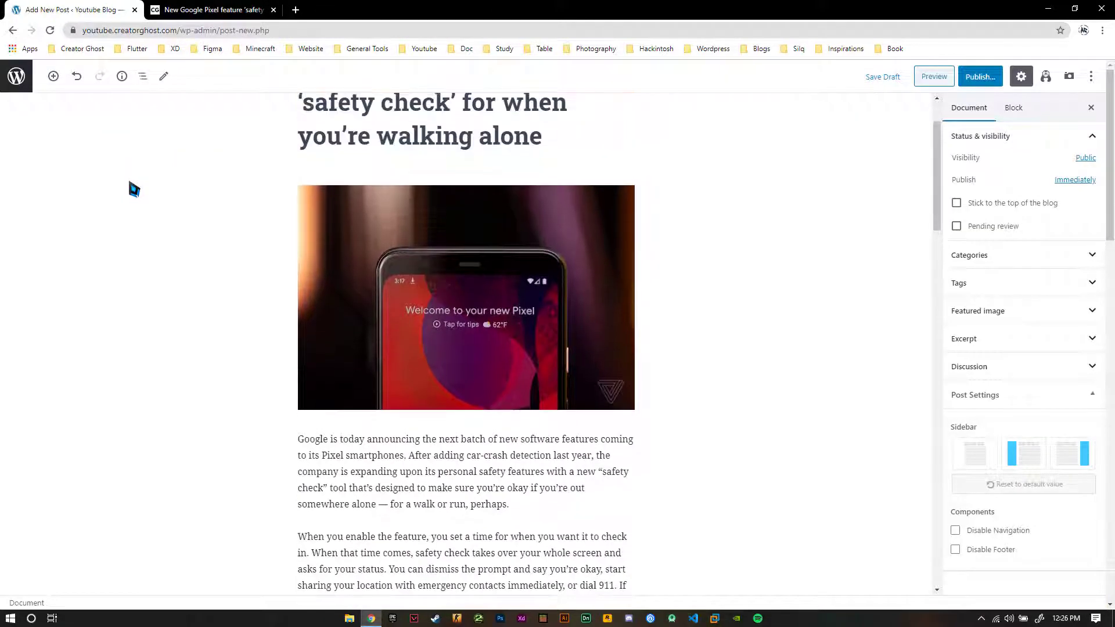
{"action": "scroll", "coordinate": [134, 190], "scroll_direction": "down", "scroll_amount": 15}
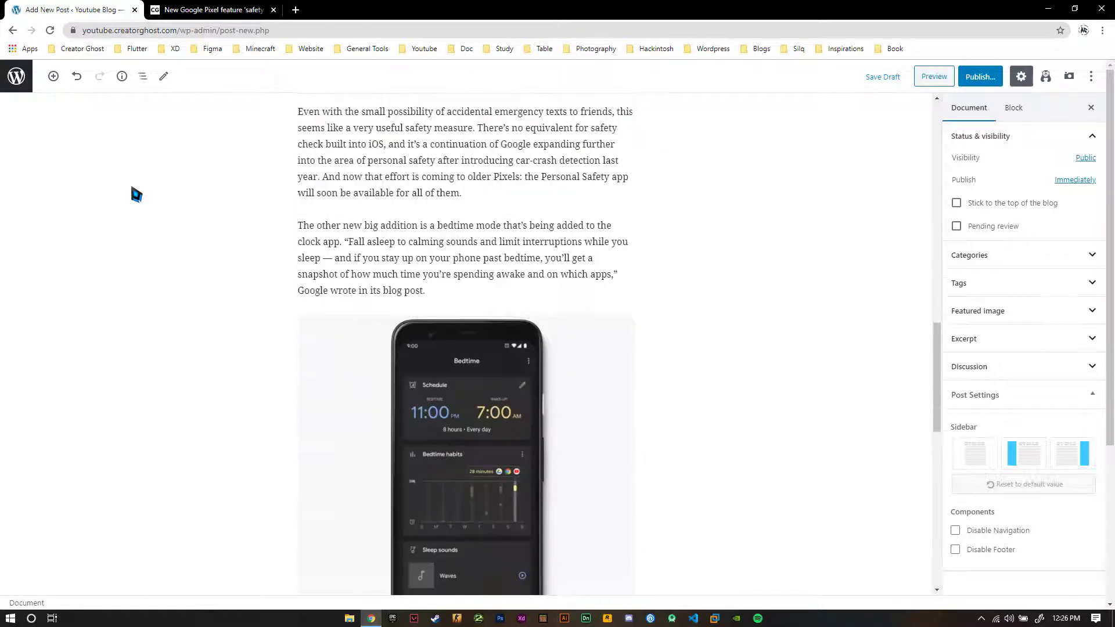
{"action": "scroll", "coordinate": [133, 190], "scroll_direction": "down", "scroll_amount": 8}
- From the post's last paragraph, open the block library and examine the Common Blocks, Formatting and Layout Elements categories
{"action": "left_click", "coordinate": [463, 344]}
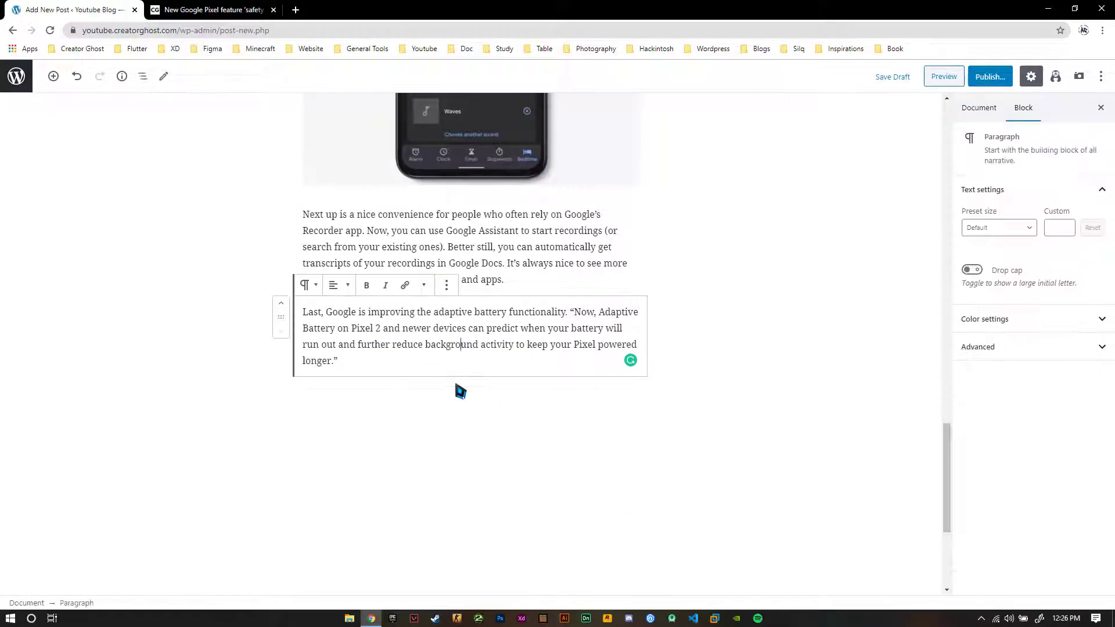
{"action": "left_click", "coordinate": [53, 76]}
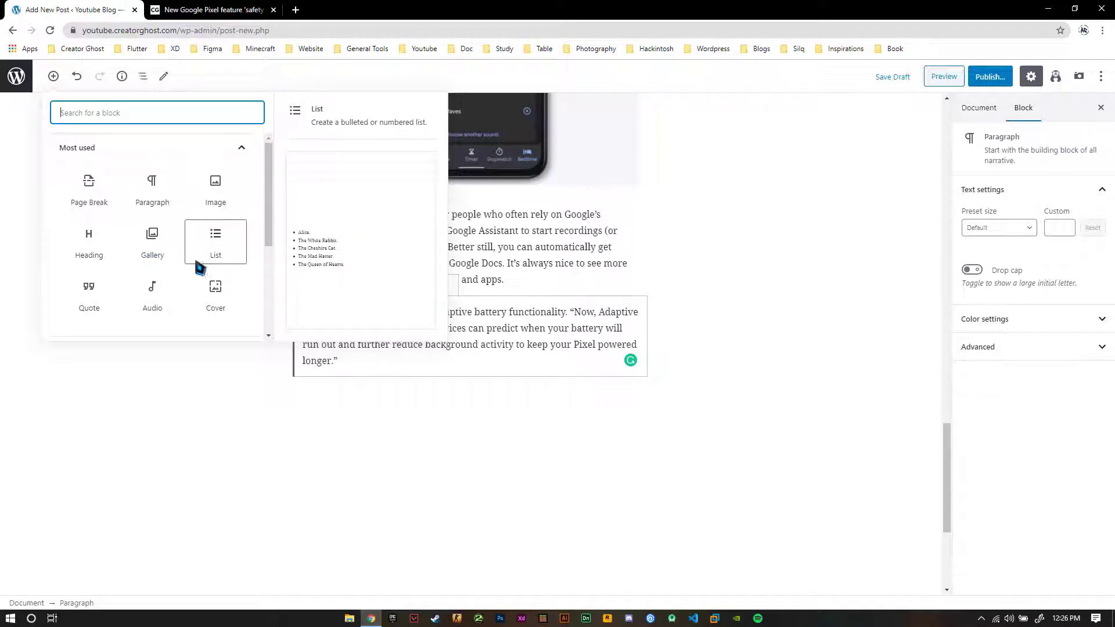
{"action": "scroll", "coordinate": [207, 277], "scroll_direction": "down", "scroll_amount": 3}
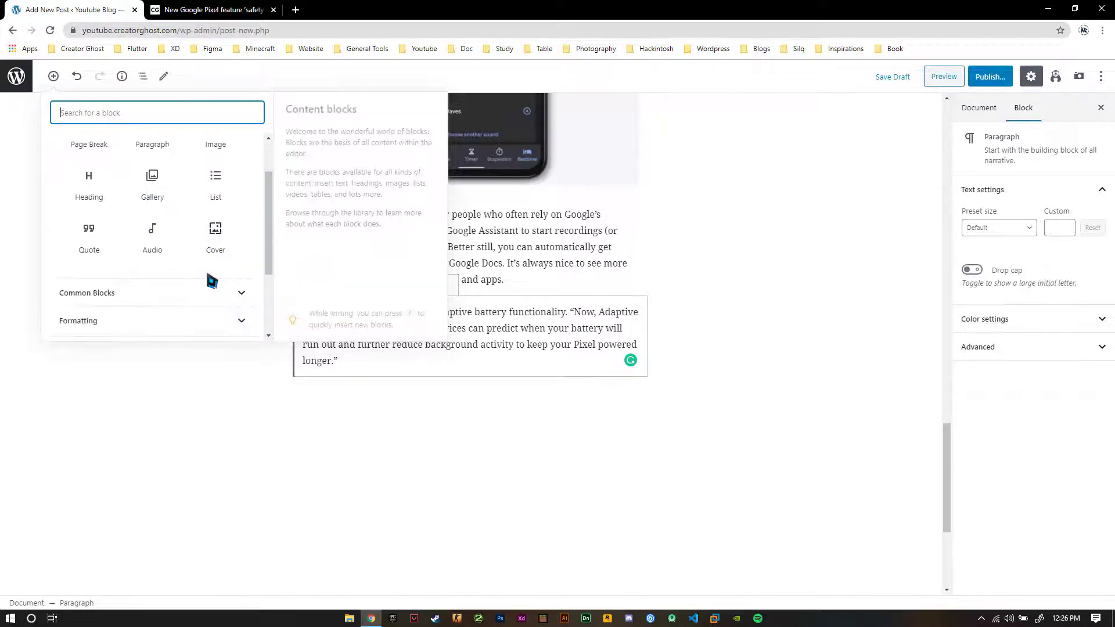
{"action": "left_click", "coordinate": [193, 179]}
{"action": "scroll", "coordinate": [188, 174], "scroll_direction": "down", "scroll_amount": 3}
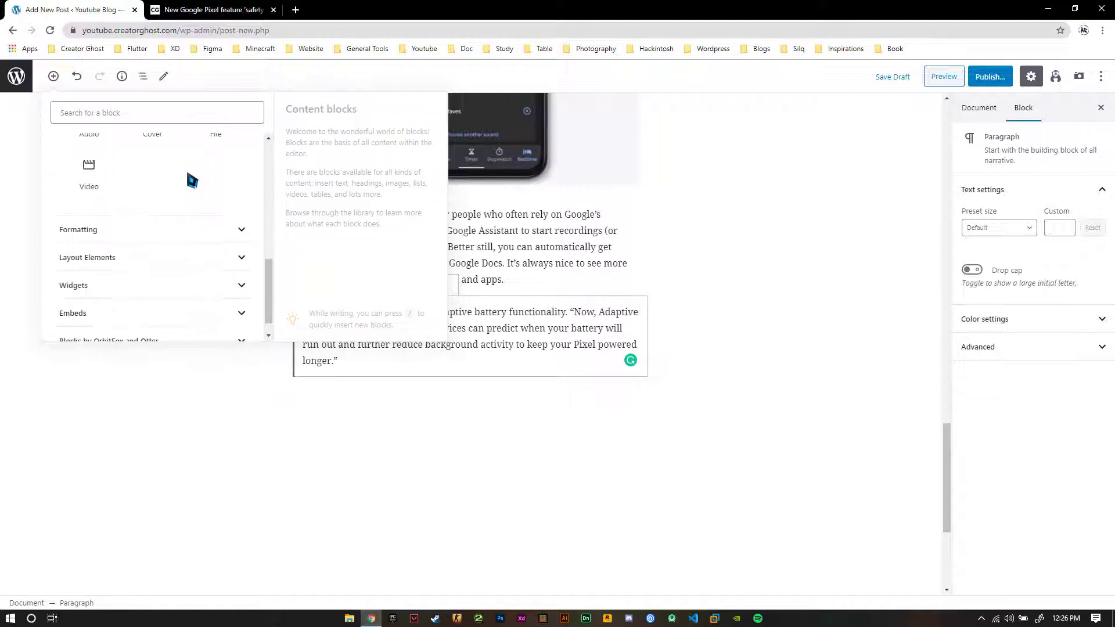
{"action": "left_click", "coordinate": [155, 226]}
{"action": "scroll", "coordinate": [152, 232], "scroll_direction": "down", "scroll_amount": 2}
{"action": "left_click", "coordinate": [151, 228]}
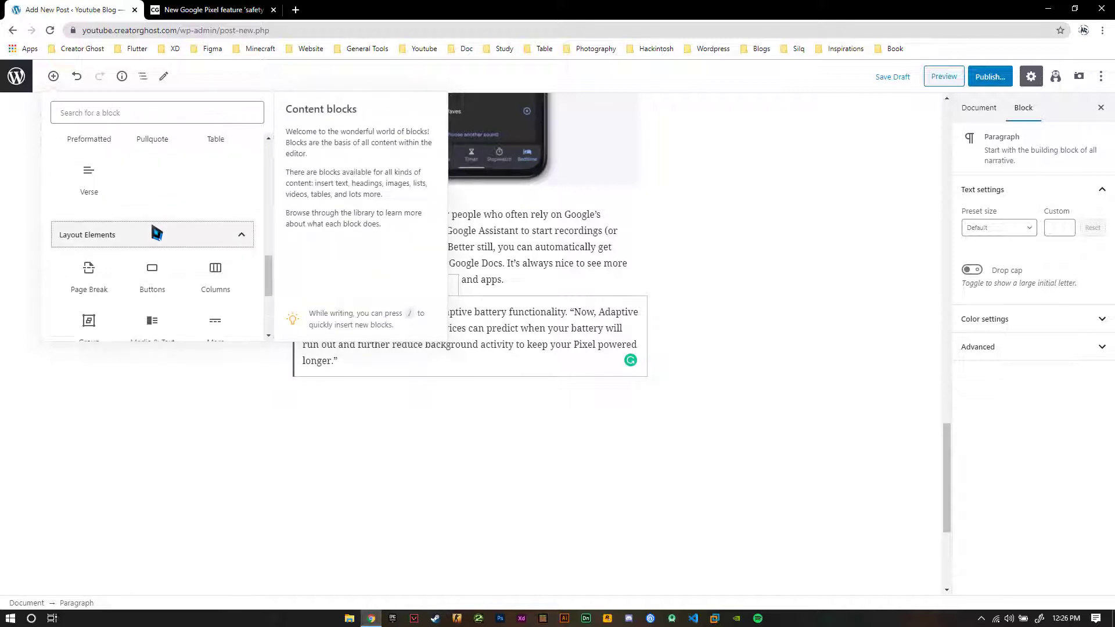
- Examine the Widgets, Embeds and Blocks by OrbitFox and Otter categories in the block library
{"action": "scroll", "coordinate": [151, 221], "scroll_direction": "down", "scroll_amount": 2}
{"action": "left_click", "coordinate": [141, 270]}
{"action": "scroll", "coordinate": [148, 267], "scroll_direction": "down", "scroll_amount": 4}
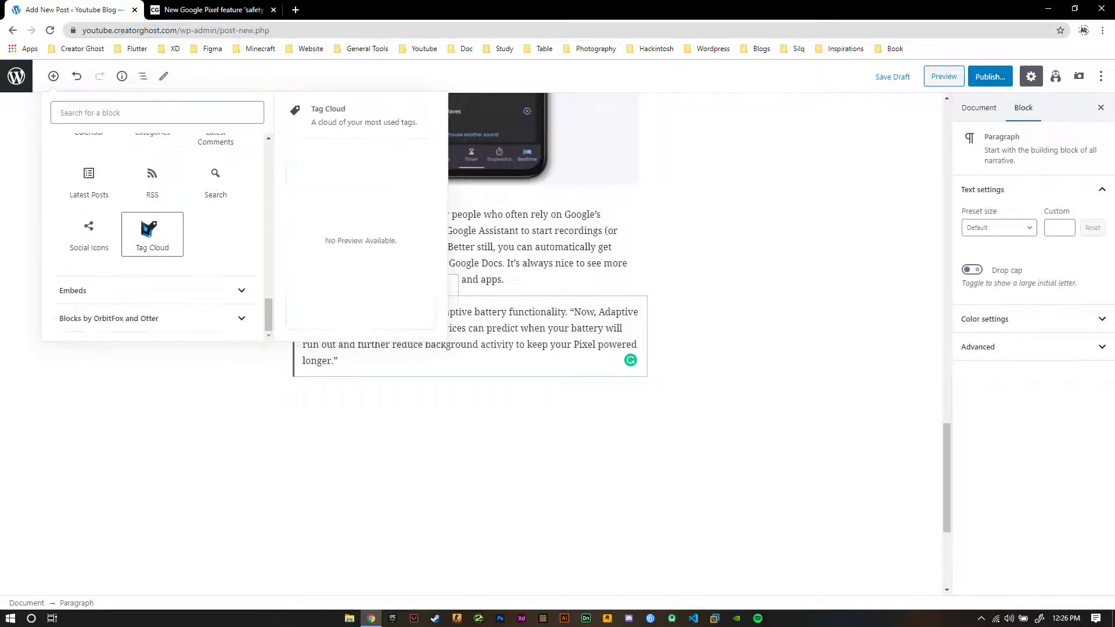
{"action": "left_click", "coordinate": [130, 291]}
{"action": "scroll", "coordinate": [145, 231], "scroll_direction": "down", "scroll_amount": 3}
{"action": "scroll", "coordinate": [144, 250], "scroll_direction": "down", "scroll_amount": 5}
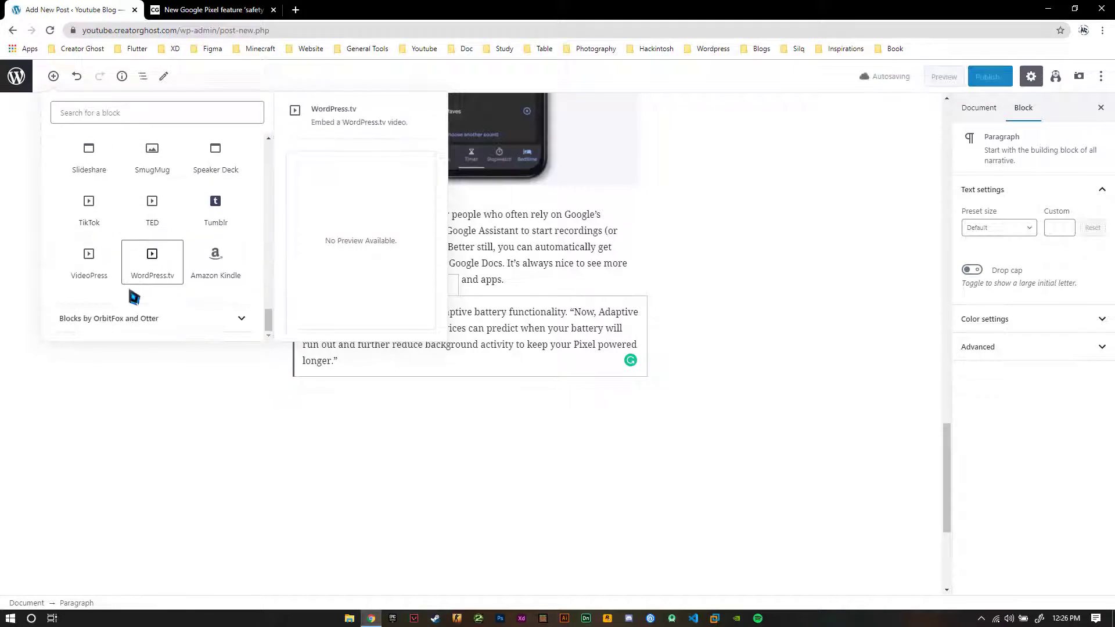
{"action": "left_click", "coordinate": [131, 316]}
{"action": "scroll", "coordinate": [158, 262], "scroll_direction": "down", "scroll_amount": 2}
{"action": "scroll", "coordinate": [155, 244], "scroll_direction": "up", "scroll_amount": 2}
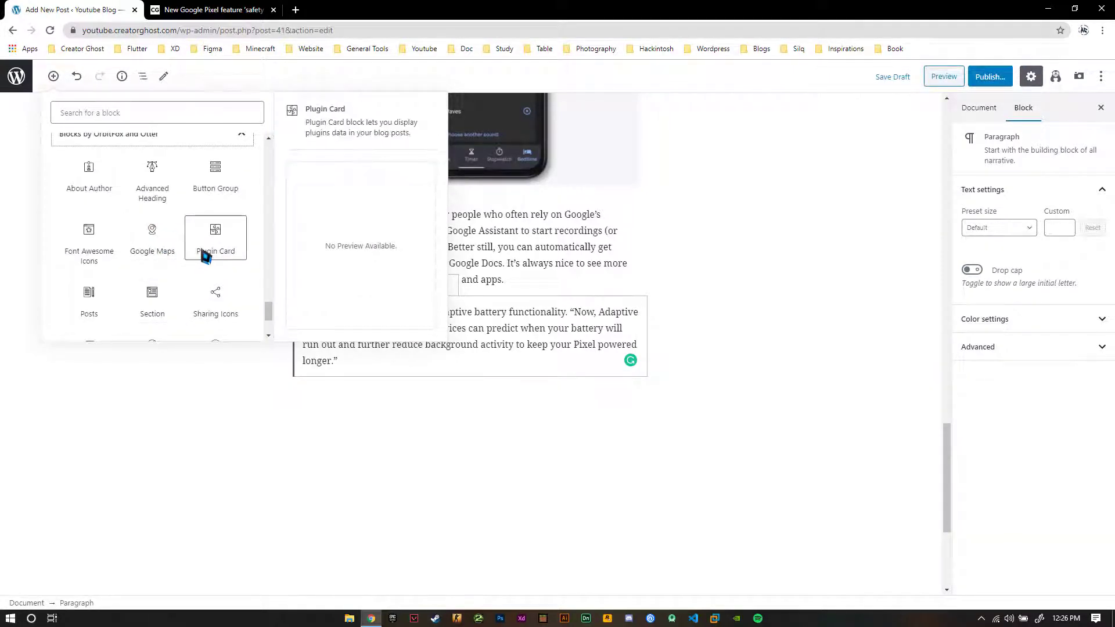
- Add a paragraph block at the end of the post reading "If you like this post be sure to bookmark the page."
{"action": "scroll", "coordinate": [160, 232], "scroll_direction": "up", "scroll_amount": 5}
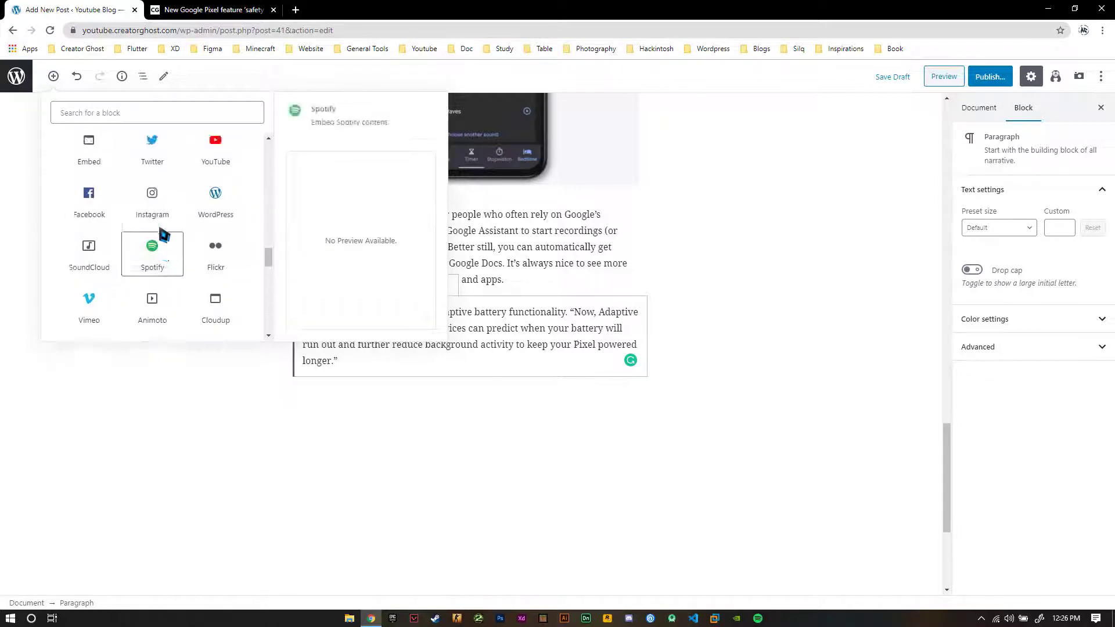
{"action": "scroll", "coordinate": [158, 221], "scroll_direction": "up", "scroll_amount": 10}
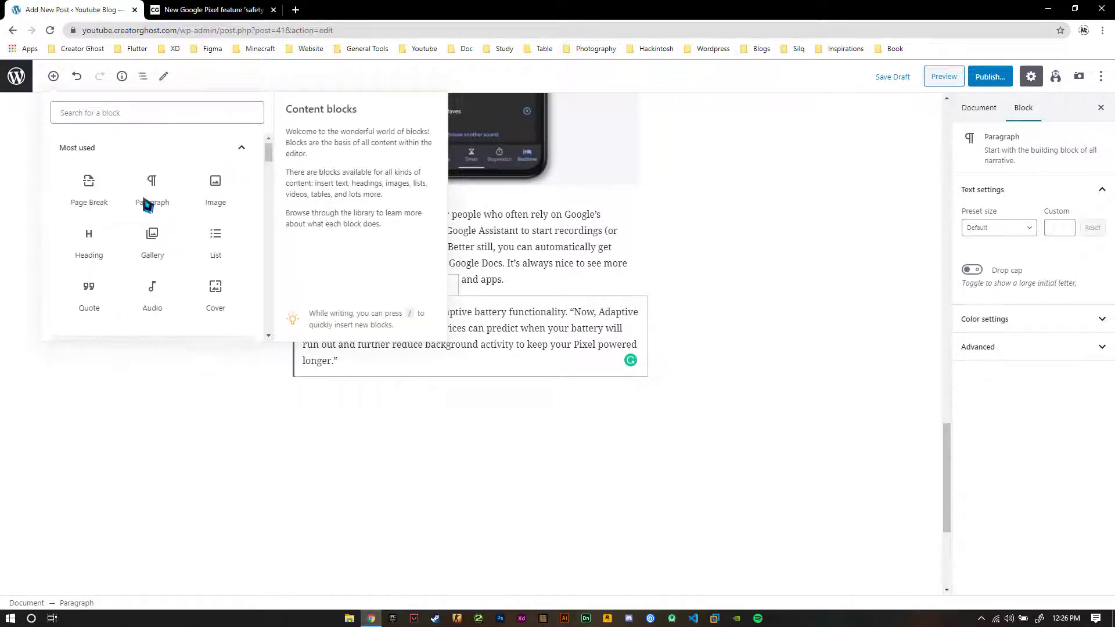
{"action": "left_click", "coordinate": [149, 200]}
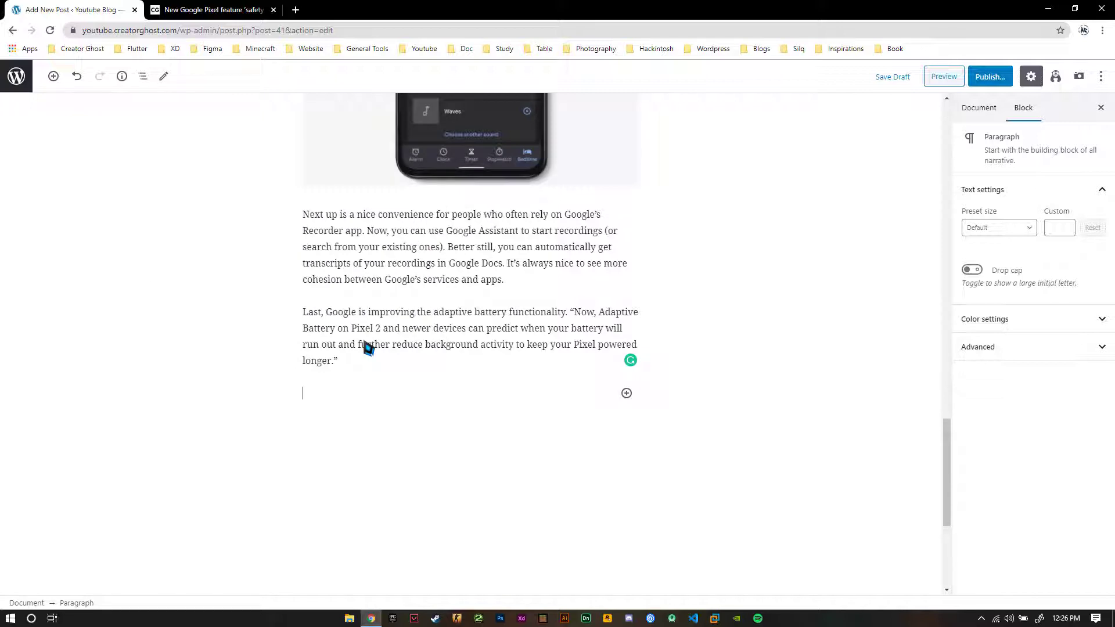
{"action": "scroll", "coordinate": [366, 343], "scroll_direction": "down", "scroll_amount": 1}
{"action": "type", "text": "If y"}
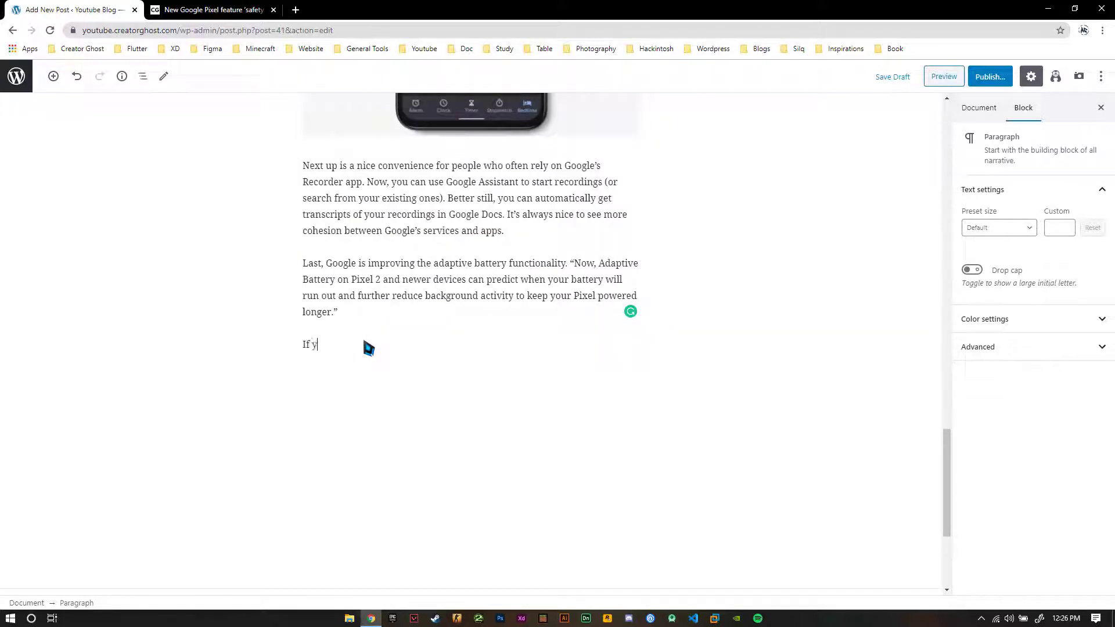
{"action": "type", "text": "ou like this post be sure to bookmark the page."}
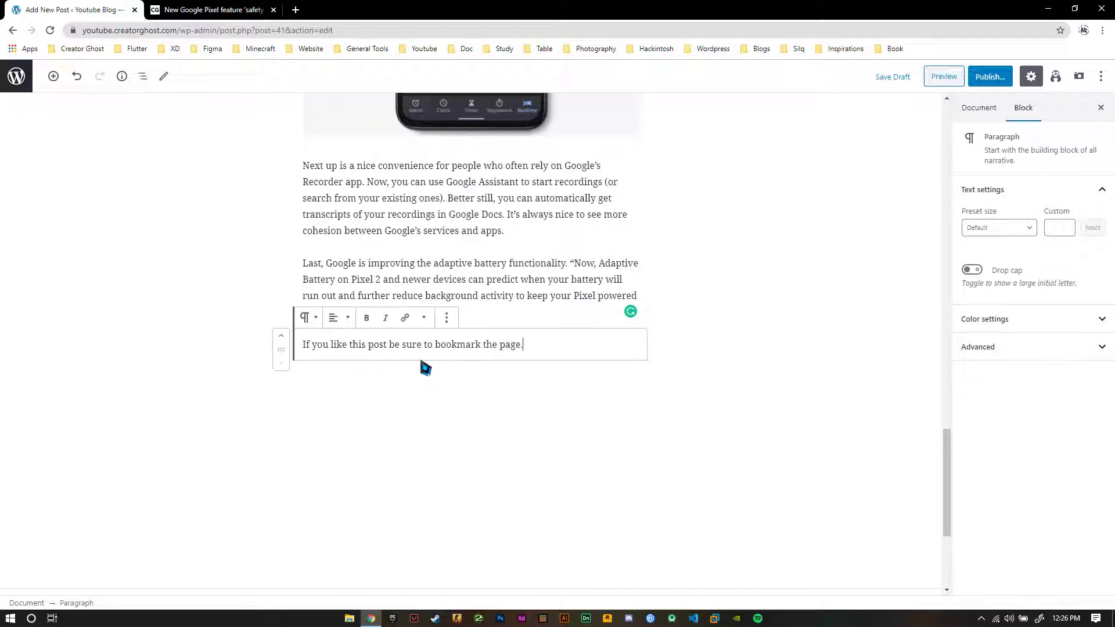
- Insert the dual-monitor desk photo from the media library as an image block after the paragraph about Google's Recorder app
{"action": "left_click", "coordinate": [536, 283]}
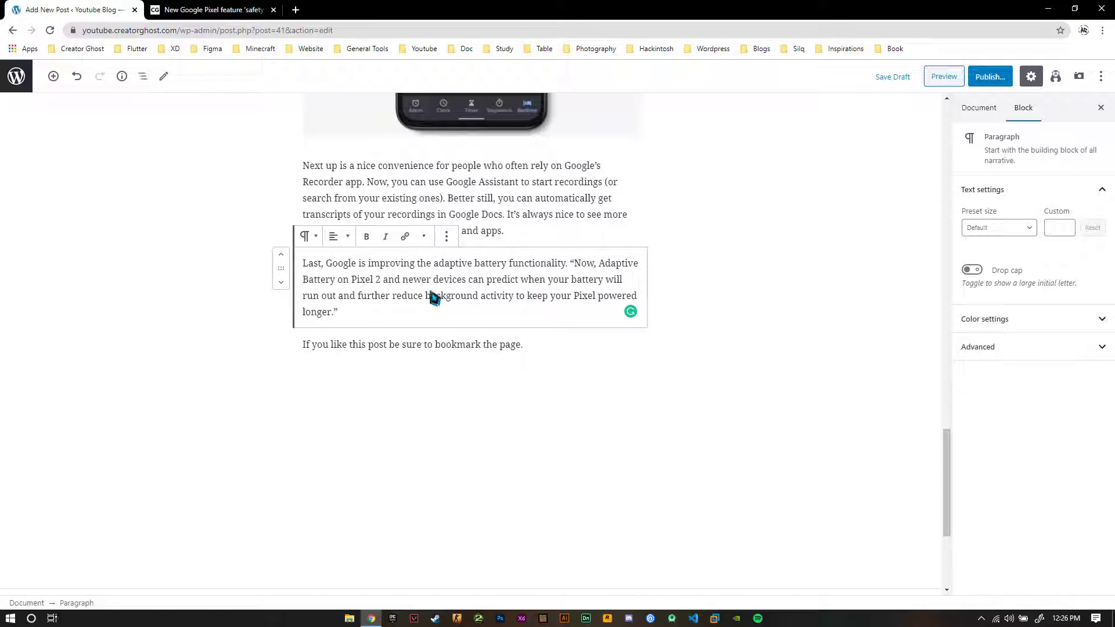
{"action": "left_click", "coordinate": [503, 216]}
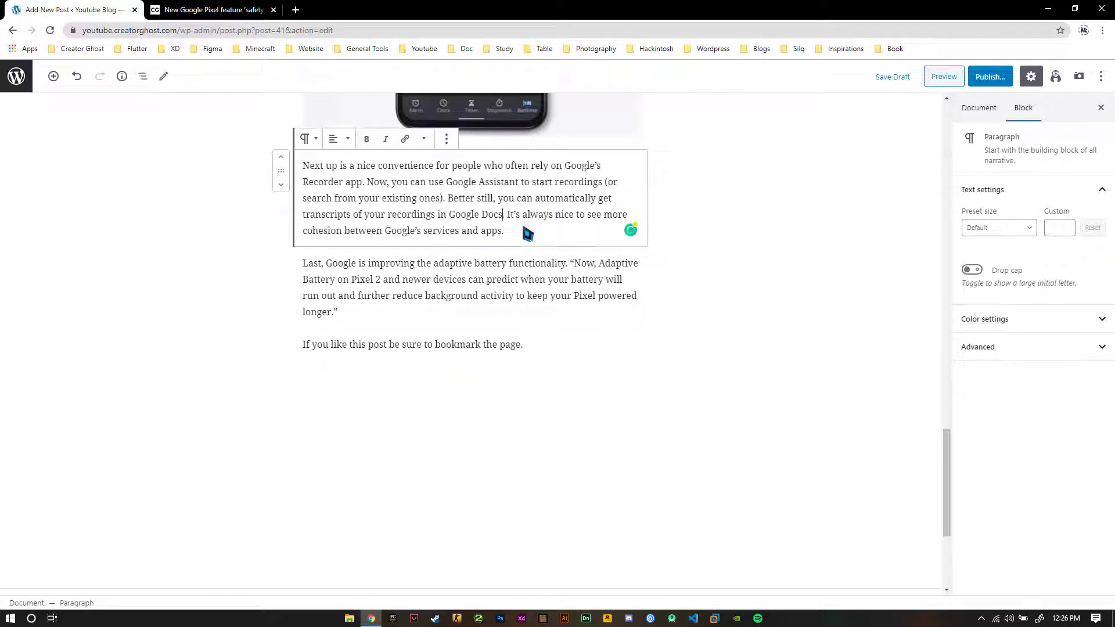
{"action": "left_click", "coordinate": [52, 76]}
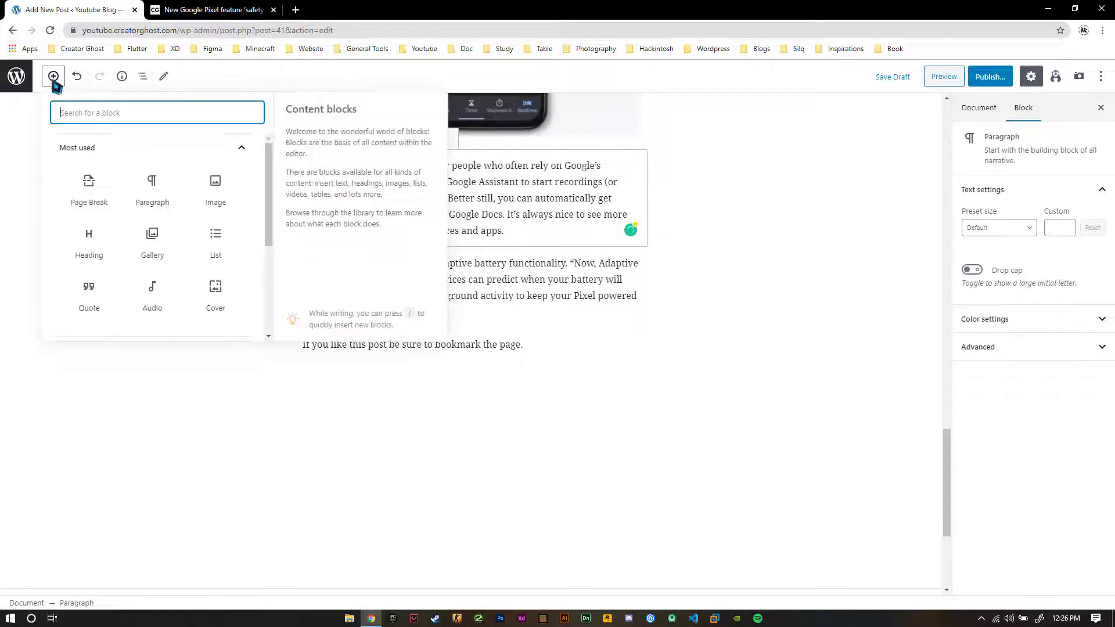
{"action": "left_click", "coordinate": [216, 194]}
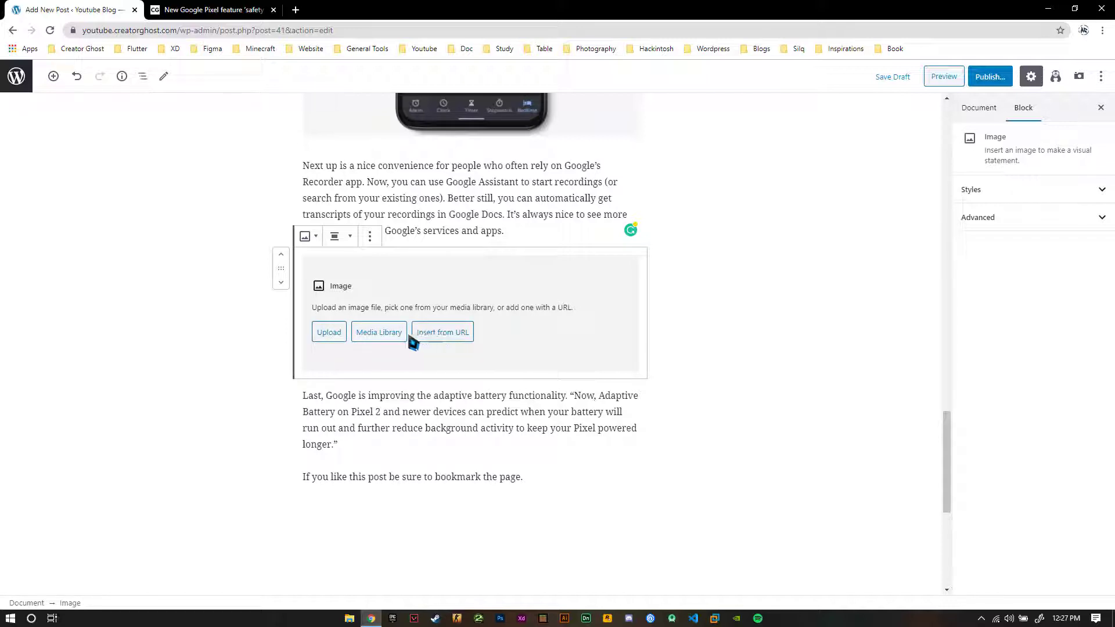
{"action": "left_click", "coordinate": [383, 335]}
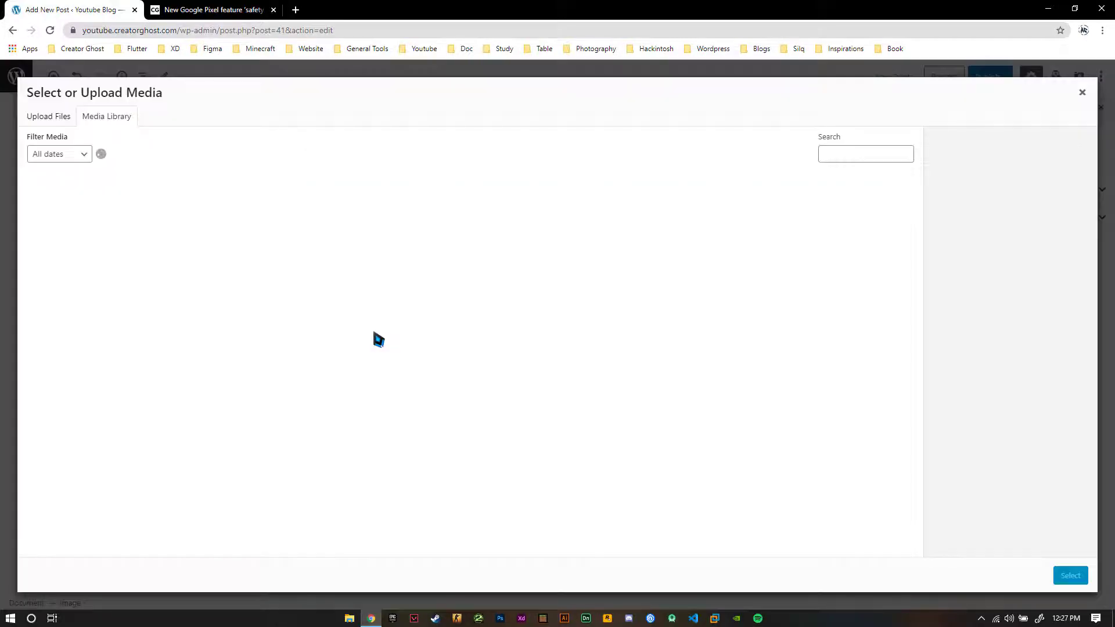
{"action": "left_click", "coordinate": [244, 234]}
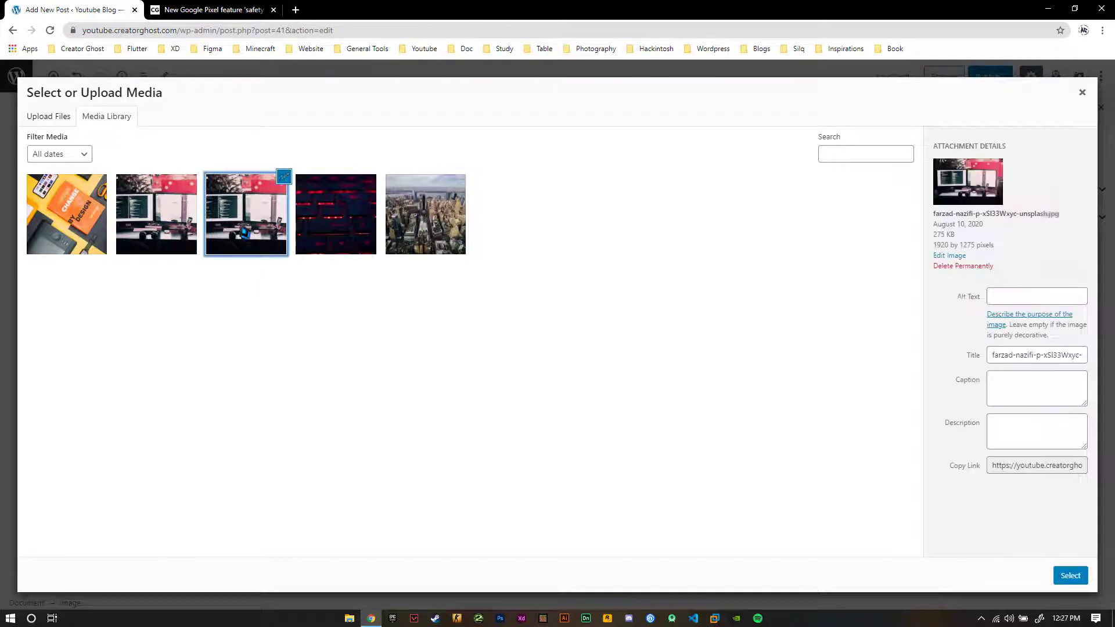
{"action": "left_click", "coordinate": [1070, 576]}
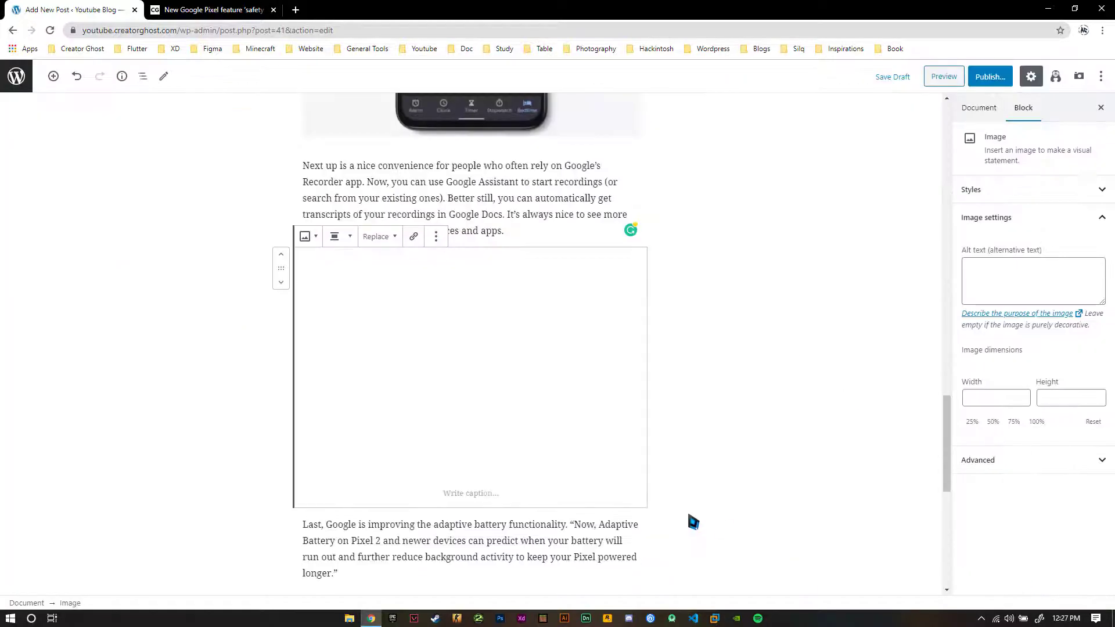
{"action": "scroll", "coordinate": [255, 290], "scroll_direction": "up", "scroll_amount": 10}
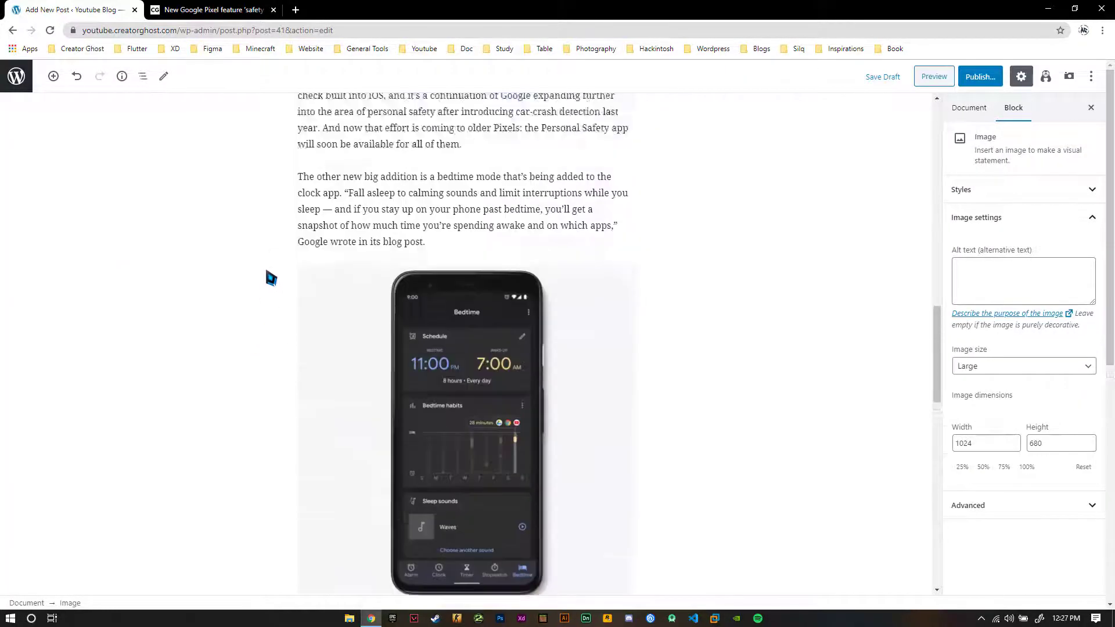
{"action": "scroll", "coordinate": [261, 250], "scroll_direction": "down", "scroll_amount": 10}
{"action": "left_click", "coordinate": [210, 334]}
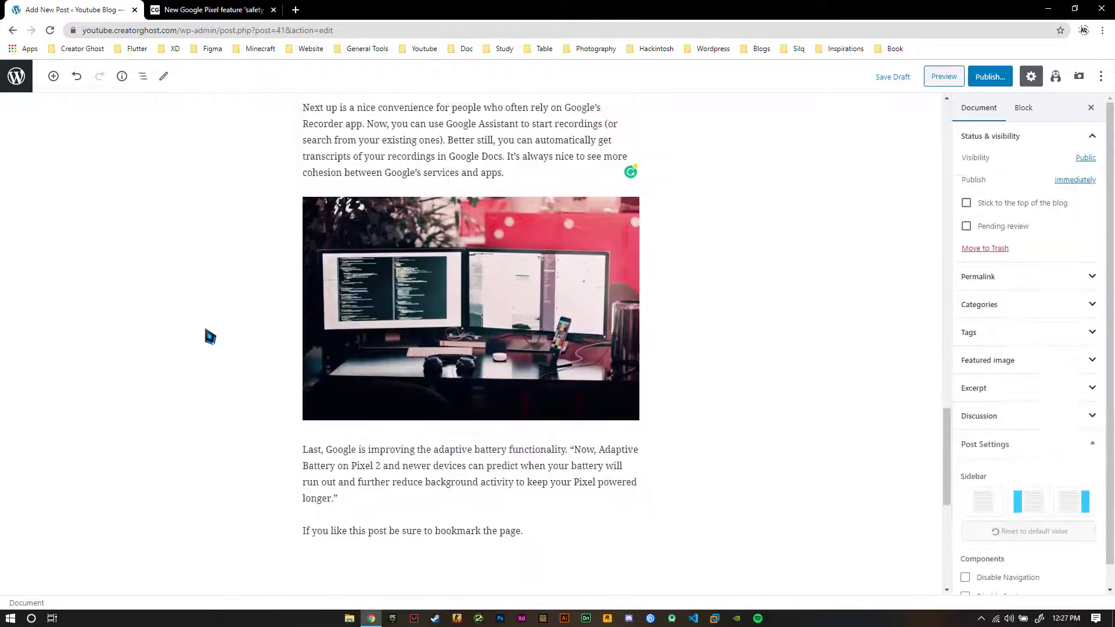
{"action": "scroll", "coordinate": [778, 325], "scroll_direction": "down", "scroll_amount": 3}
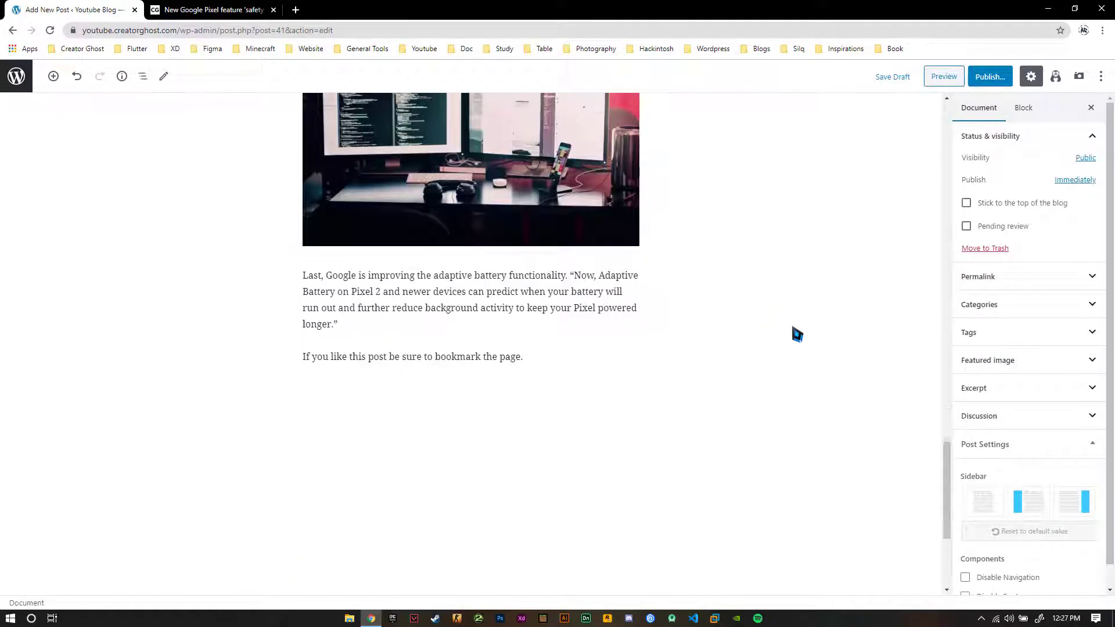
- Create a new category named "Android" for the post, without a parent category
{"action": "scroll", "coordinate": [793, 333], "scroll_direction": "up", "scroll_amount": 4}
{"action": "scroll", "coordinate": [1093, 366], "scroll_direction": "down", "scroll_amount": 1}
{"action": "left_click", "coordinate": [1048, 284]}
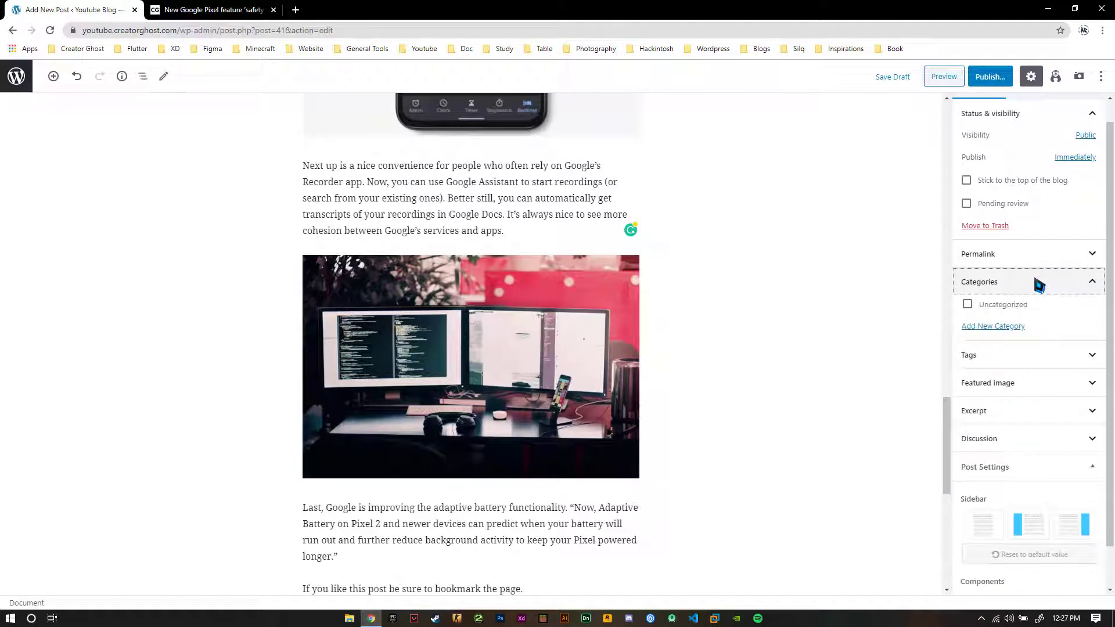
{"action": "left_click", "coordinate": [990, 327]}
{"action": "left_click", "coordinate": [1029, 360]}
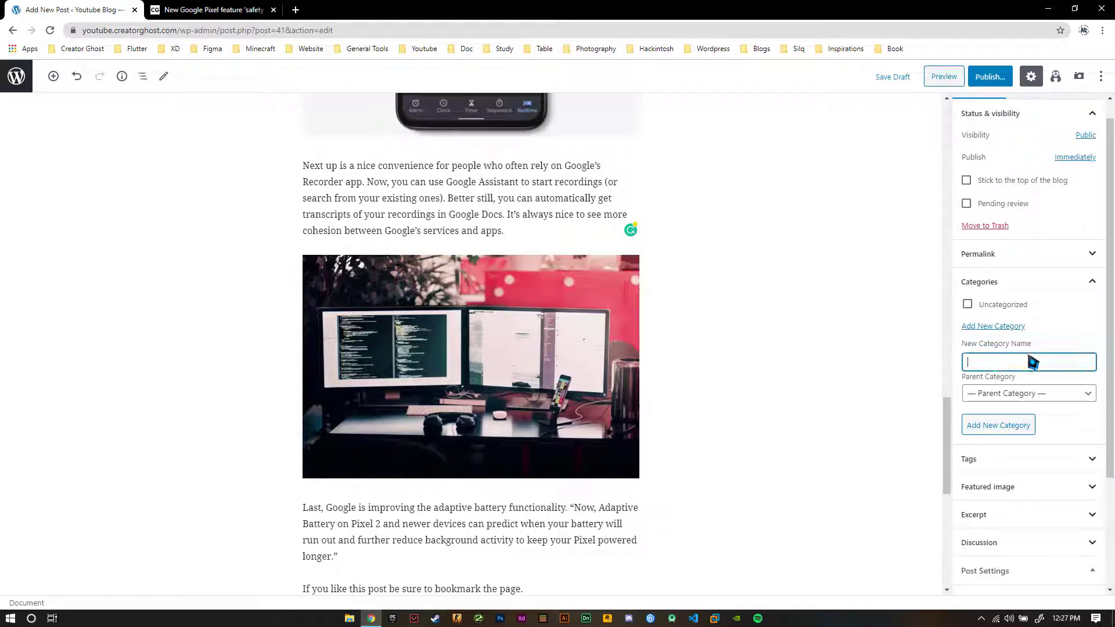
{"action": "type", "text": "Android"}
{"action": "left_click", "coordinate": [1016, 429]}
{"action": "scroll", "coordinate": [1060, 338], "scroll_direction": "down", "scroll_amount": 2}
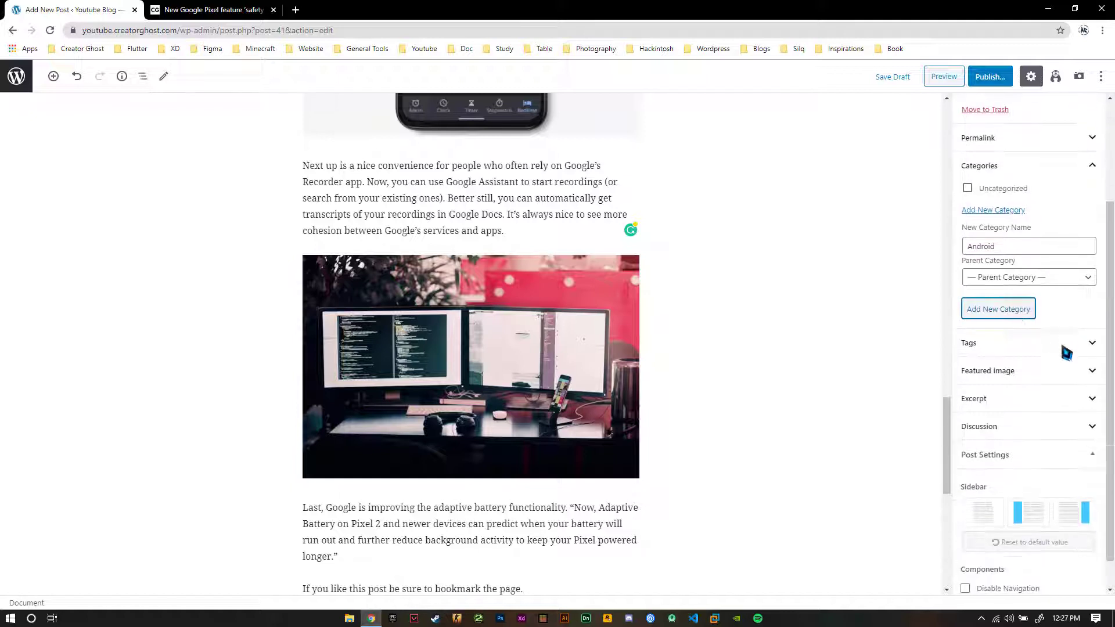
{"action": "scroll", "coordinate": [1057, 336], "scroll_direction": "up", "scroll_amount": 2}
{"action": "scroll", "coordinate": [1043, 390], "scroll_direction": "down", "scroll_amount": 2}
- Set the dual-monitor desk photo from the media library as the post's featured image
{"action": "left_click", "coordinate": [1045, 384]}
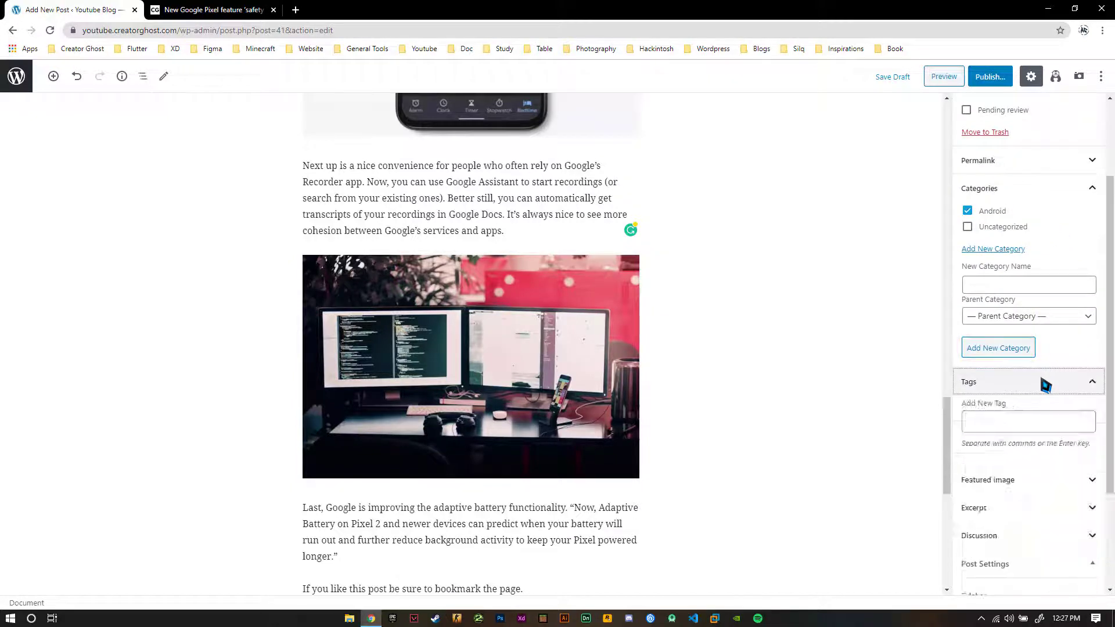
{"action": "scroll", "coordinate": [1048, 371], "scroll_direction": "down", "scroll_amount": 1}
{"action": "left_click", "coordinate": [1050, 352]}
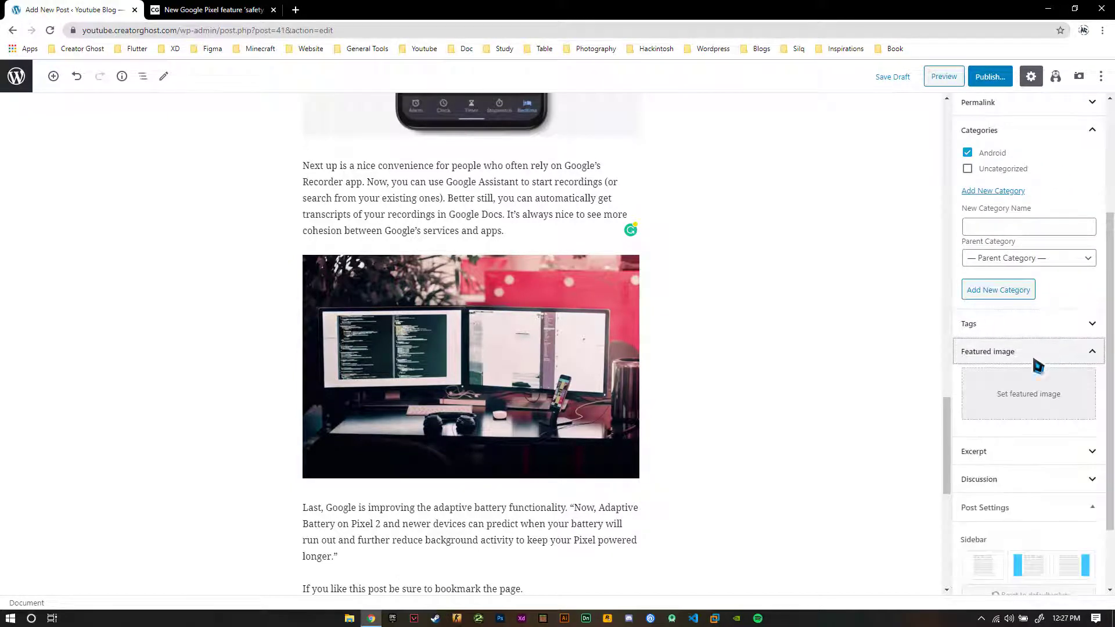
{"action": "left_click", "coordinate": [1016, 391]}
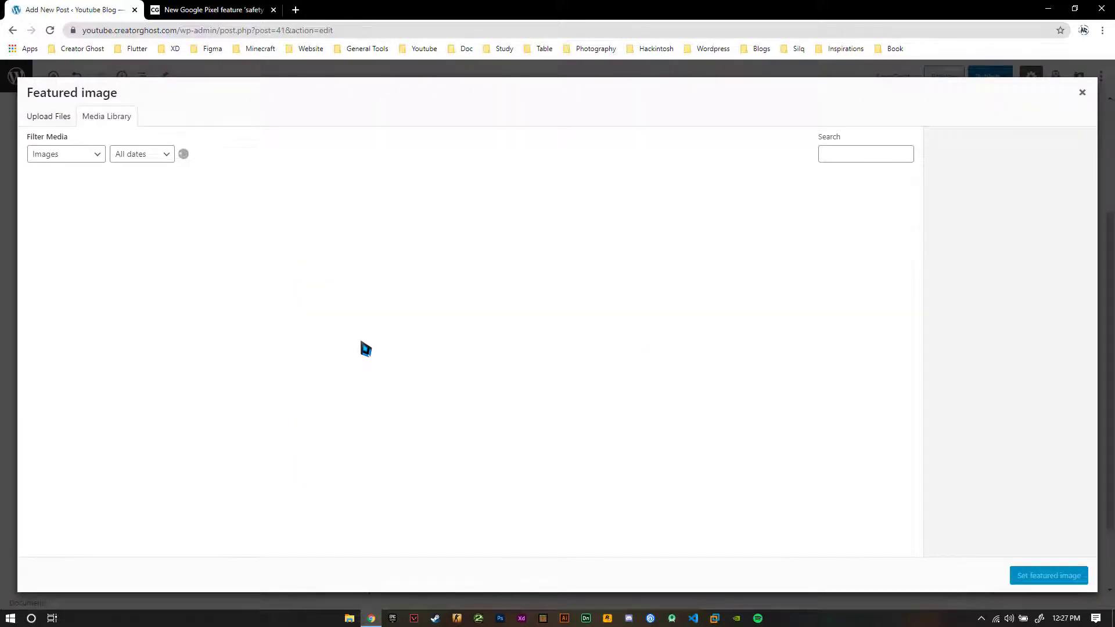
{"action": "left_click", "coordinate": [347, 245]}
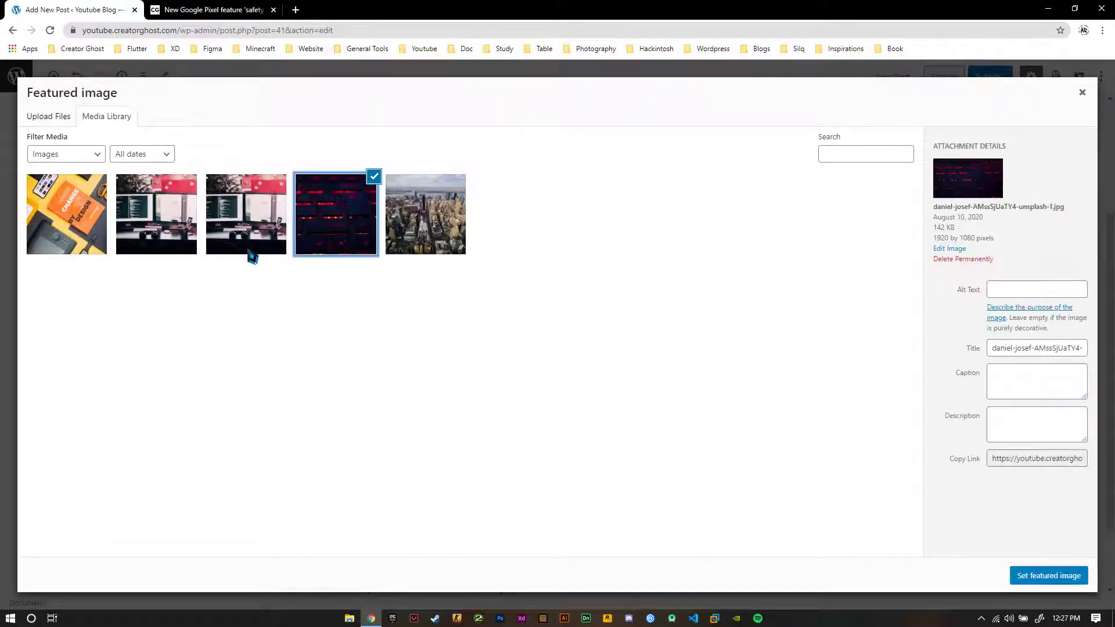
{"action": "left_click", "coordinate": [147, 243]}
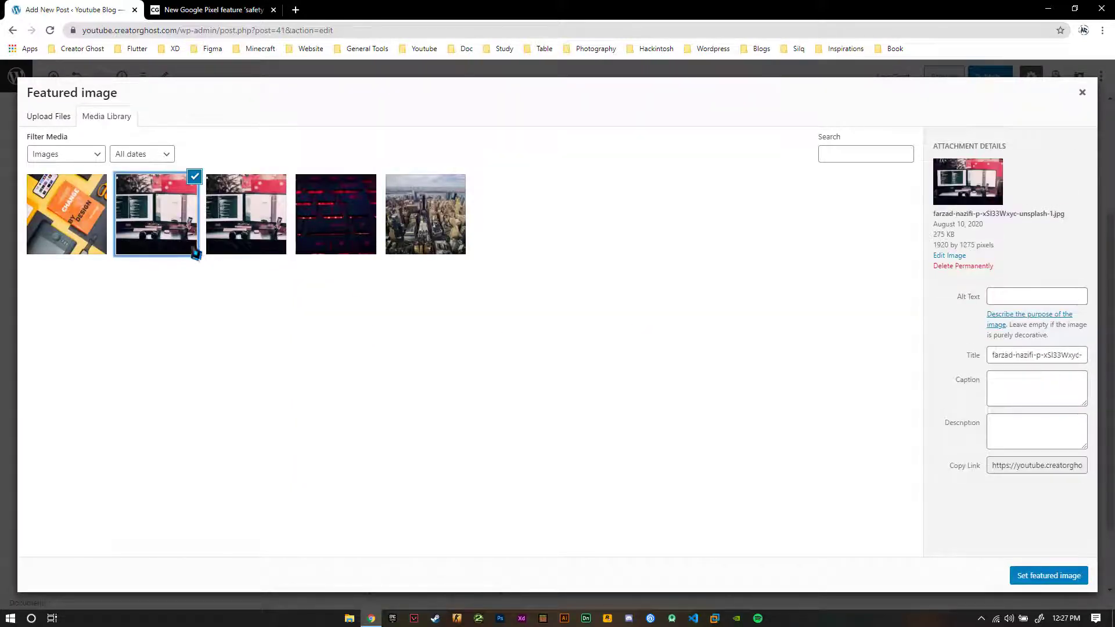
{"action": "left_click", "coordinate": [1055, 576]}
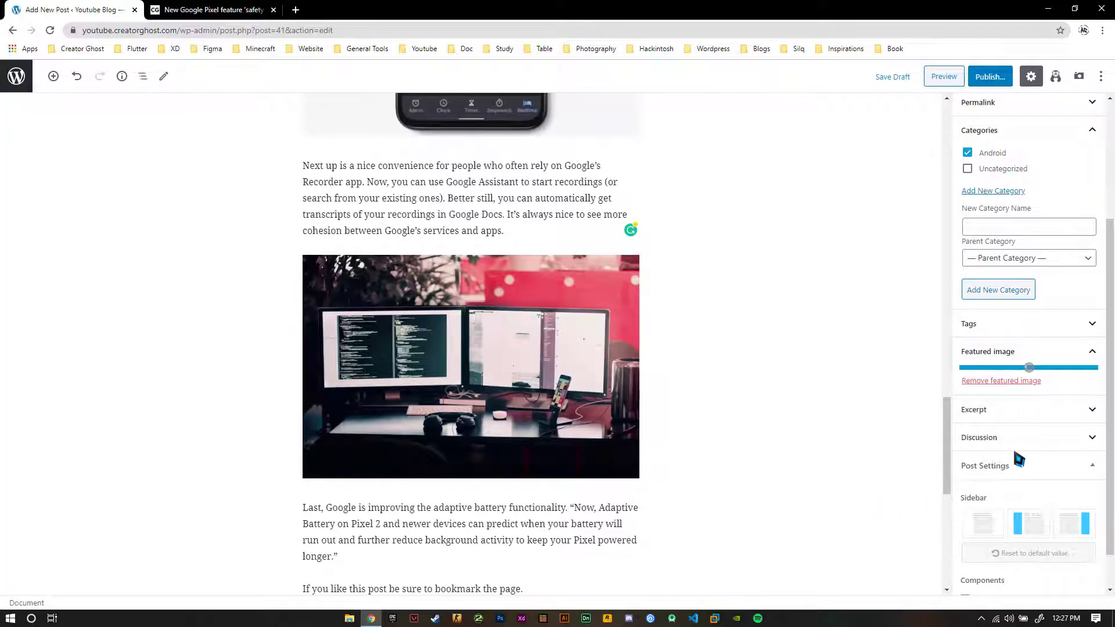
- Save the post as a draft and return to its title
{"action": "scroll", "coordinate": [1011, 455], "scroll_direction": "up", "scroll_amount": 6}
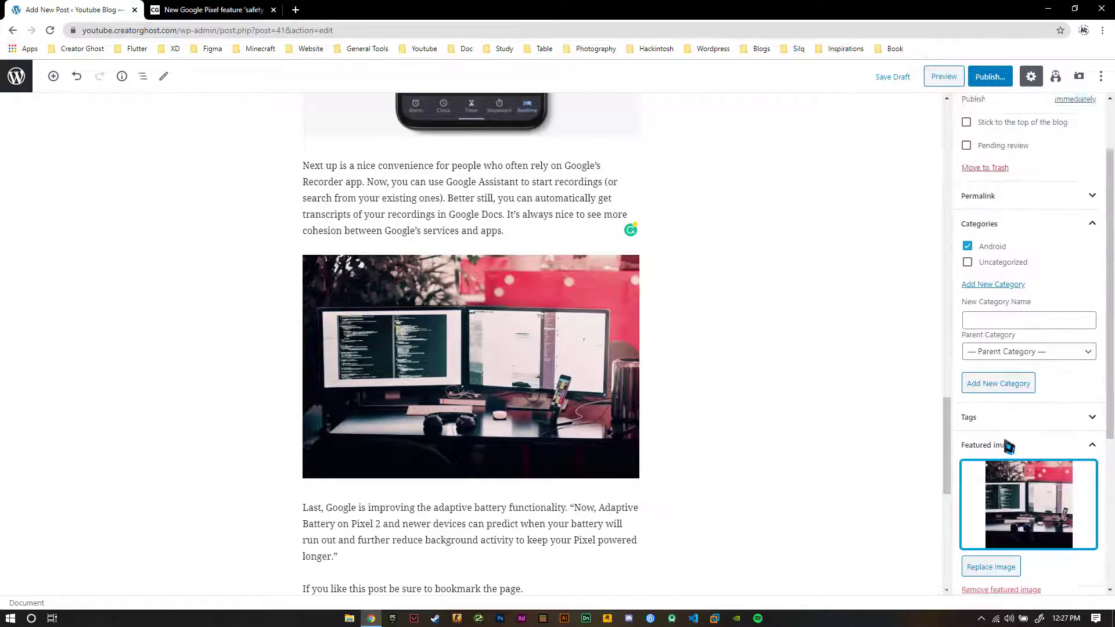
{"action": "left_click", "coordinate": [893, 78]}
{"action": "scroll", "coordinate": [749, 302], "scroll_direction": "up", "scroll_amount": 10}
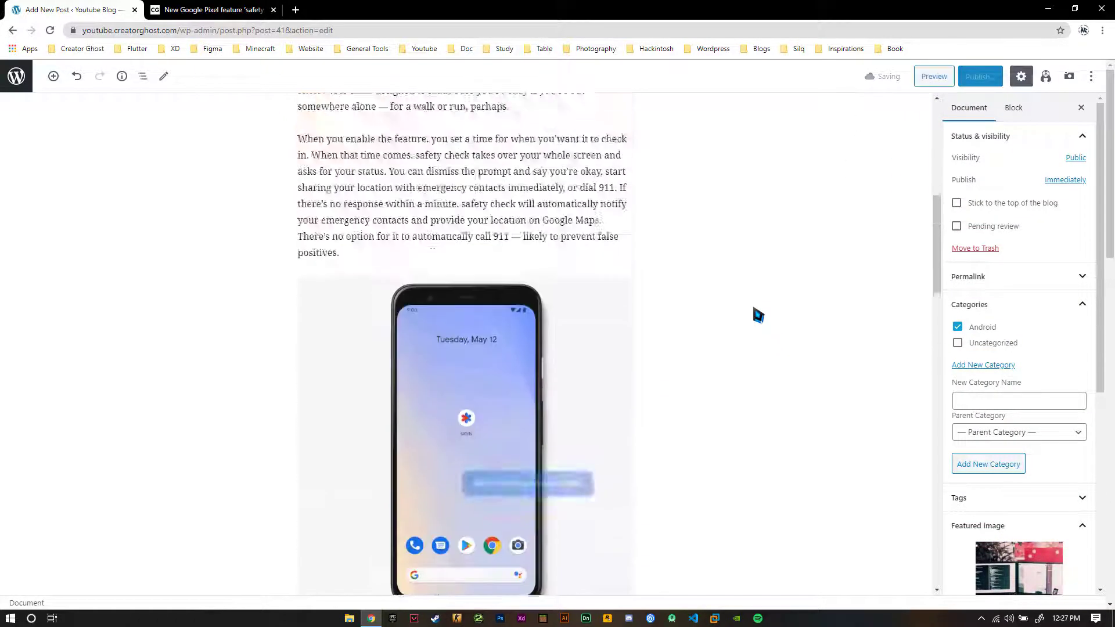
{"action": "scroll", "coordinate": [757, 315], "scroll_direction": "up", "scroll_amount": 8}
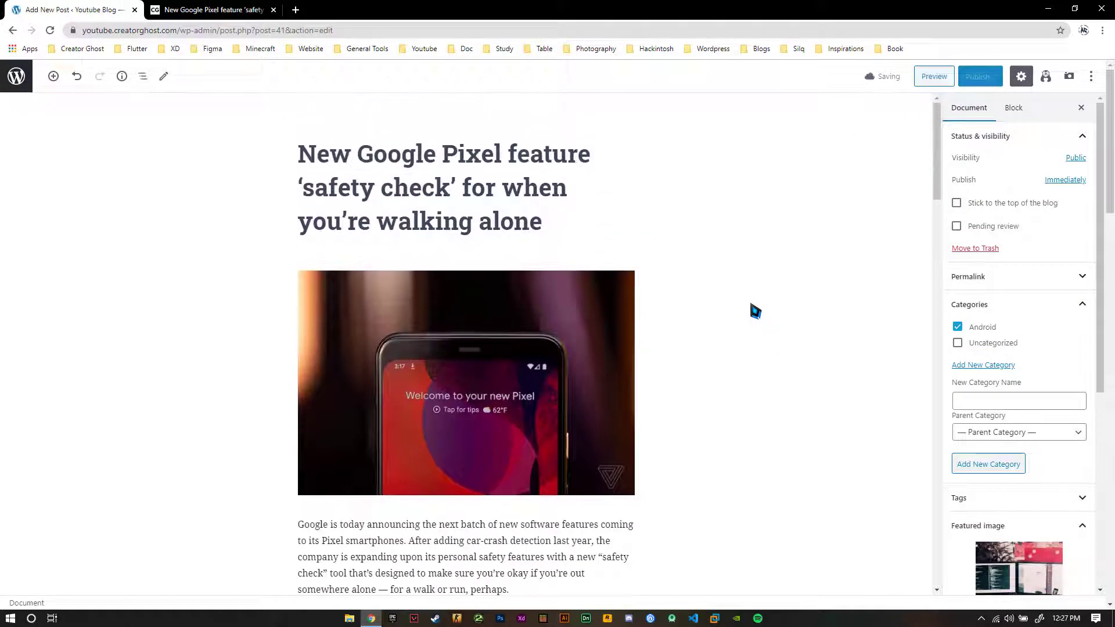
- Preview the post on the site and examine its header image, article body, category label and comment section
{"action": "left_click", "coordinate": [931, 76]}
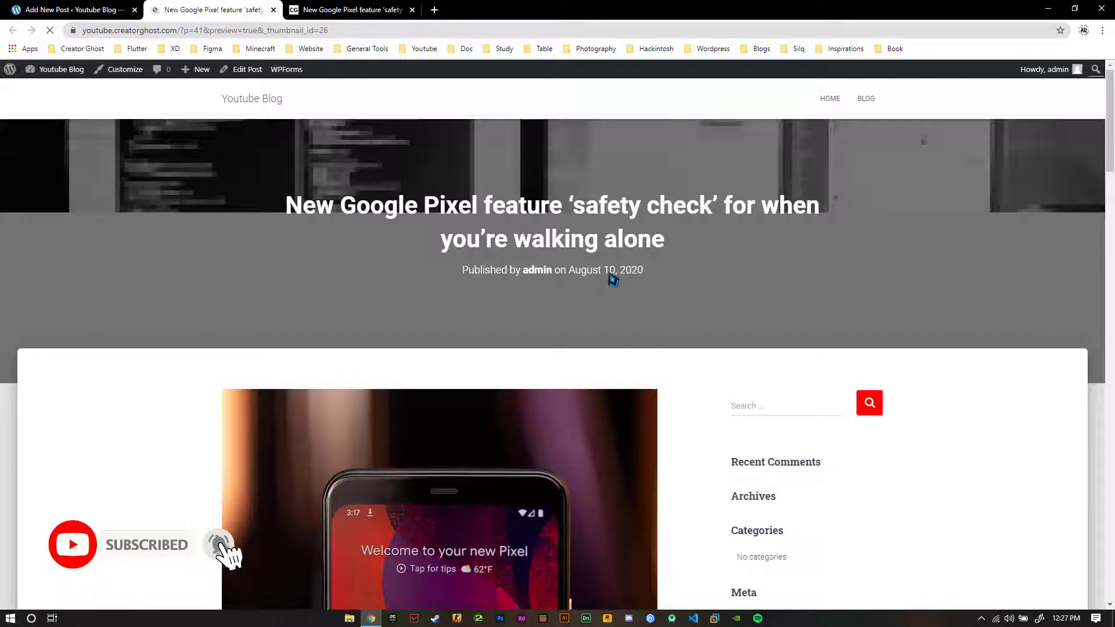
{"action": "scroll", "coordinate": [612, 278], "scroll_direction": "down", "scroll_amount": 15}
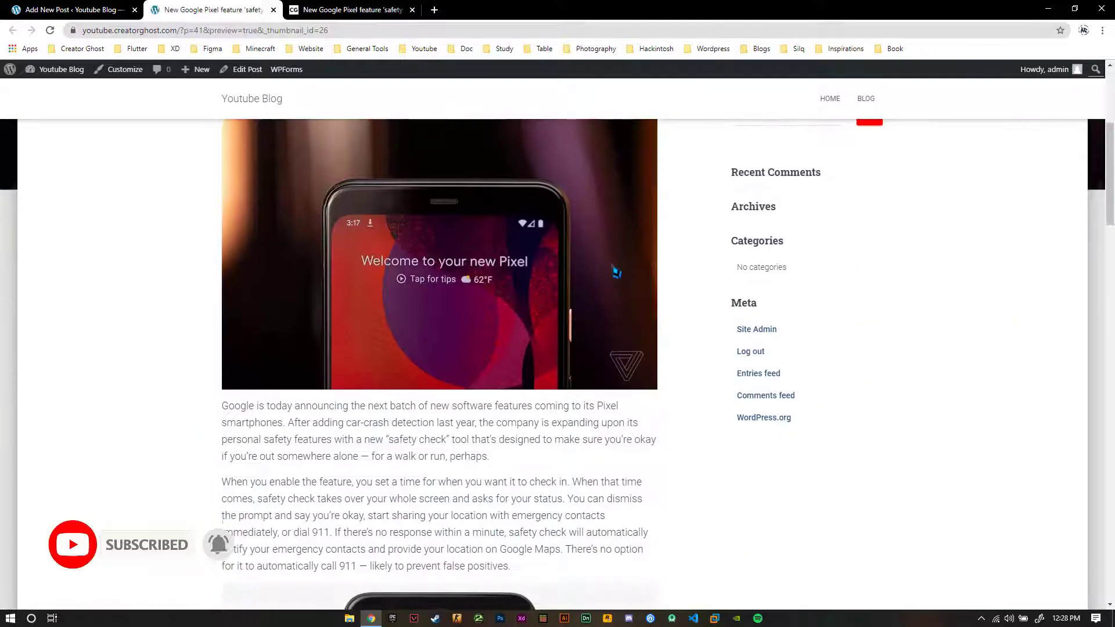
{"action": "scroll", "coordinate": [613, 273], "scroll_direction": "down", "scroll_amount": 15}
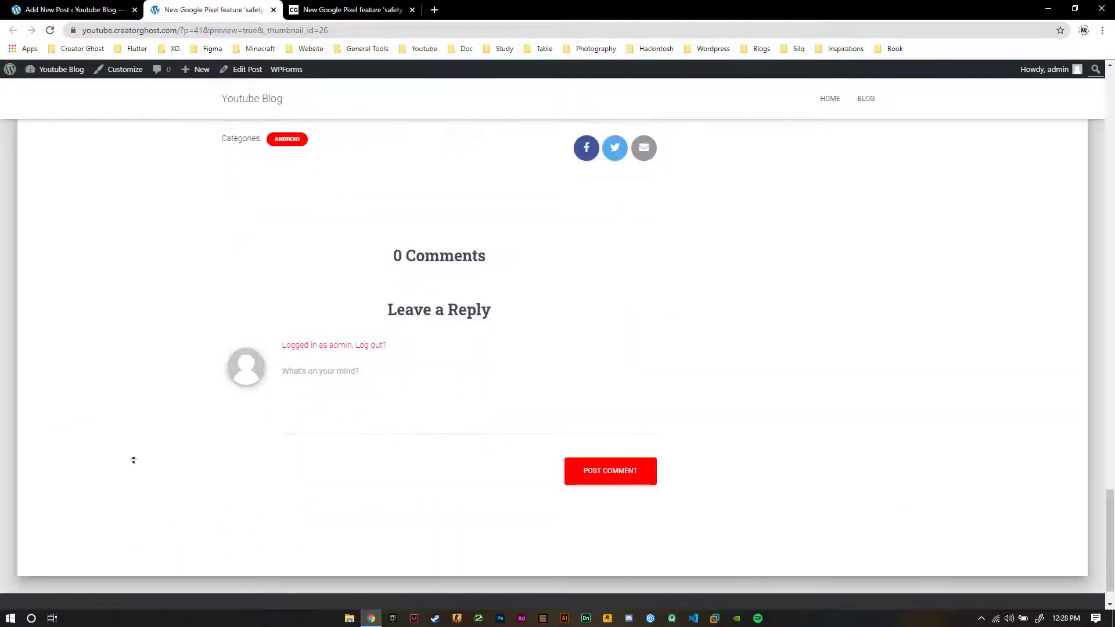
{"action": "key", "text": "Home"}
{"action": "scroll", "coordinate": [160, 319], "scroll_direction": "down", "scroll_amount": 2}
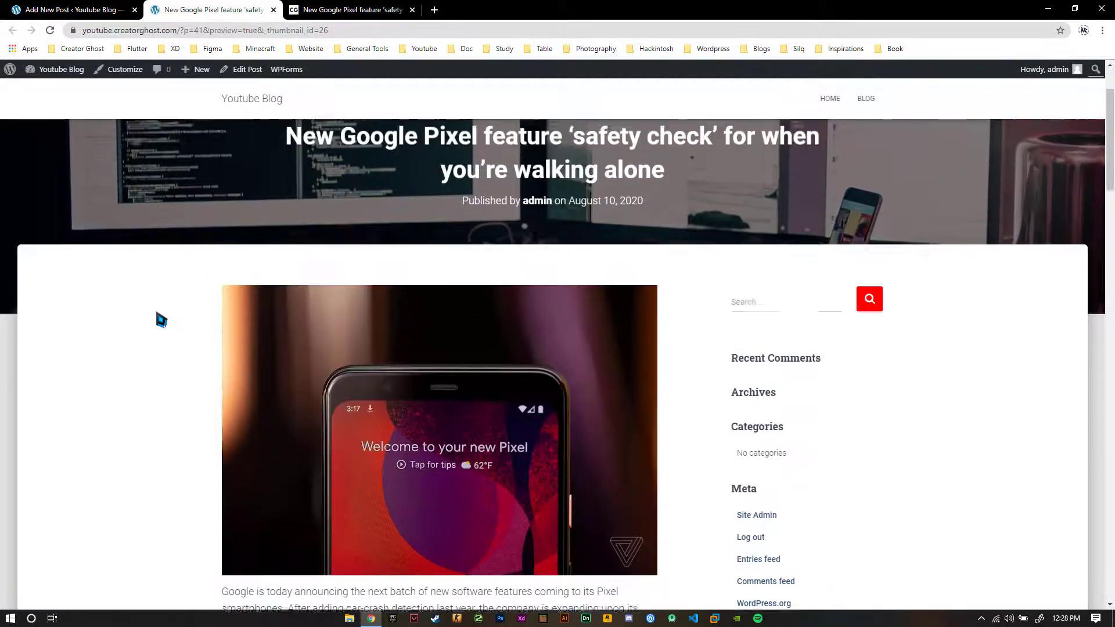
{"action": "scroll", "coordinate": [162, 314], "scroll_direction": "up", "scroll_amount": 2}
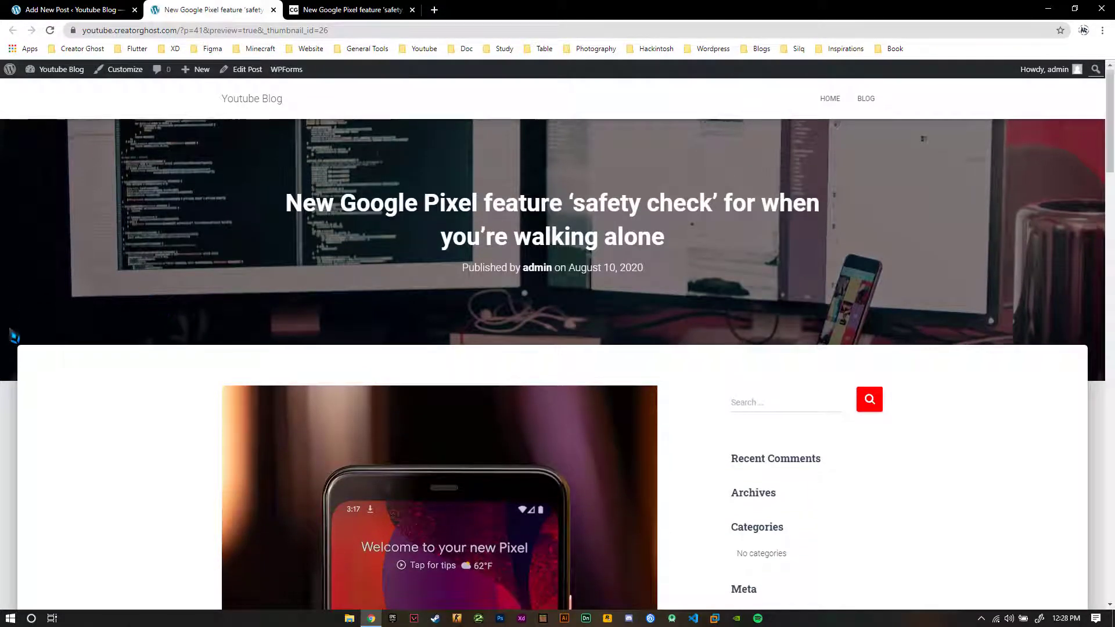
{"action": "scroll", "coordinate": [19, 300], "scroll_direction": "down", "scroll_amount": 10}
- Return from the preview to the post editor and publish the post, confirming the publication
{"action": "left_click", "coordinate": [60, 10]}
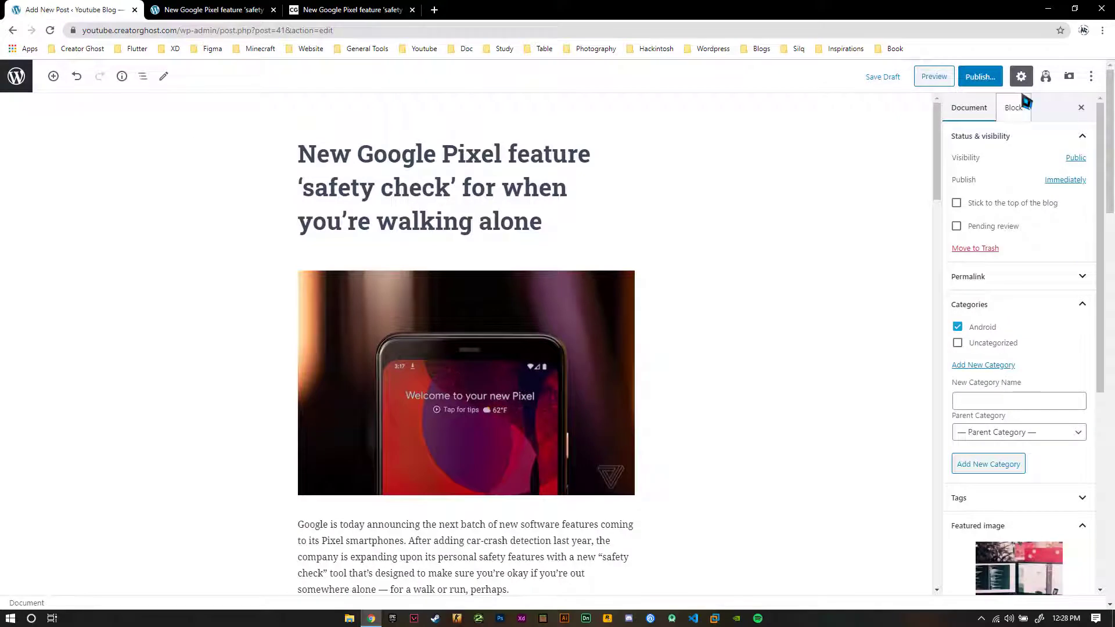
{"action": "left_click", "coordinate": [991, 84]}
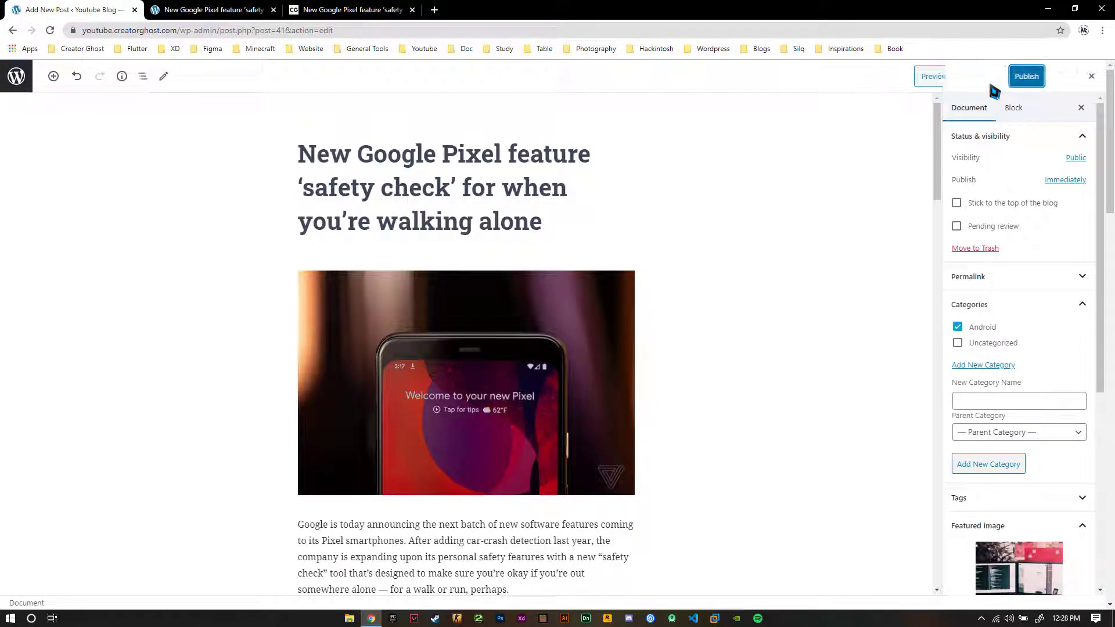
{"action": "left_click", "coordinate": [1026, 84]}
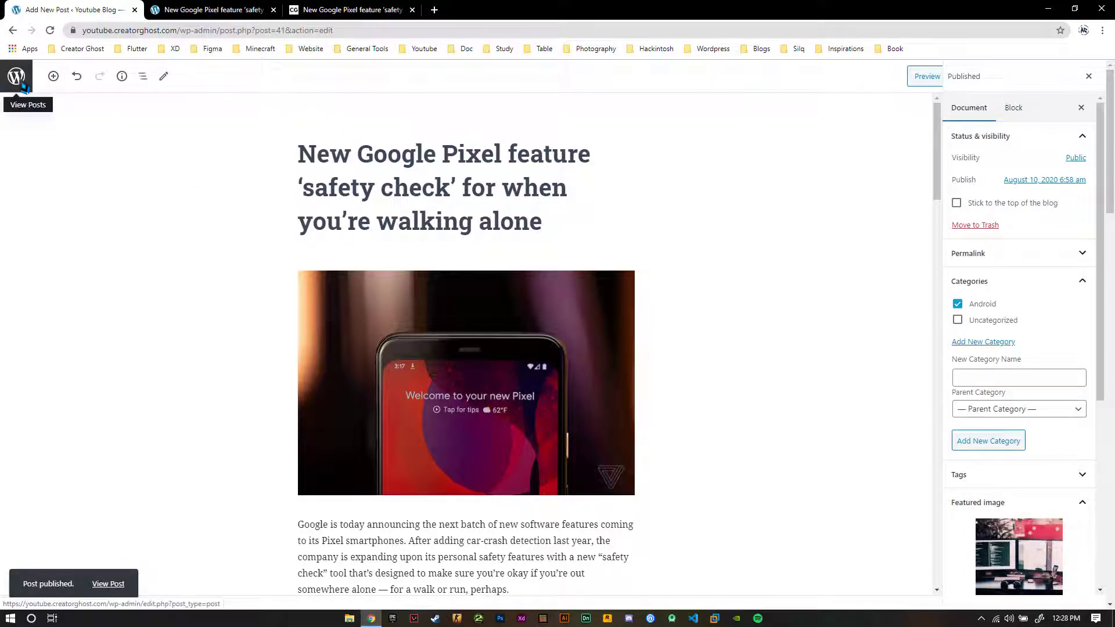
- Open the published post, return from the editor to the posts list, and close the post's tab
{"action": "left_click", "coordinate": [108, 584]}
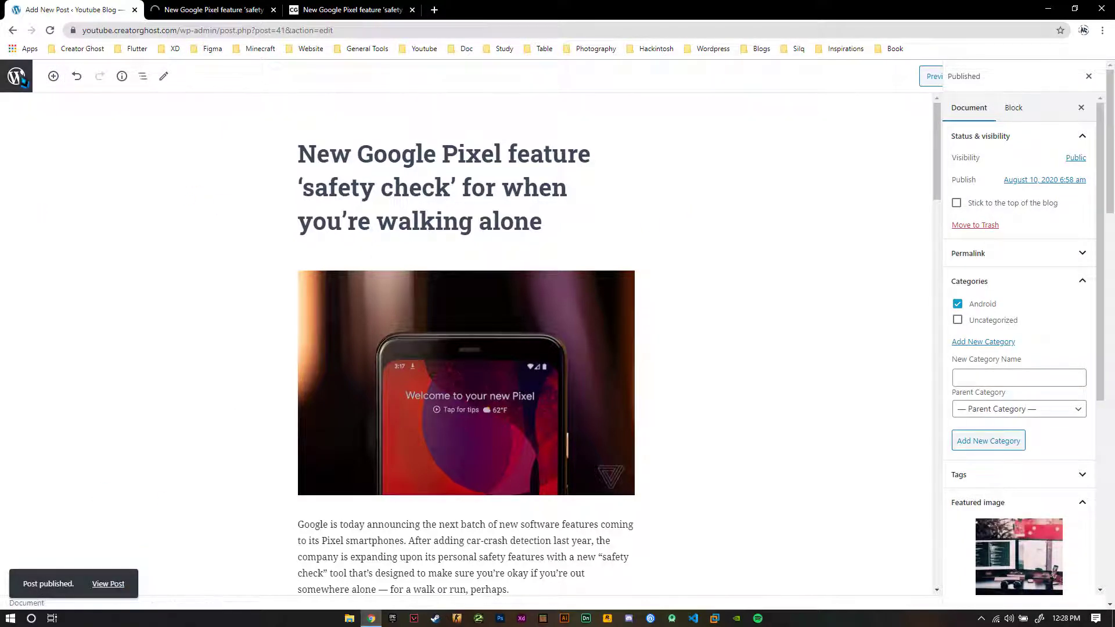
{"action": "left_click", "coordinate": [24, 87]}
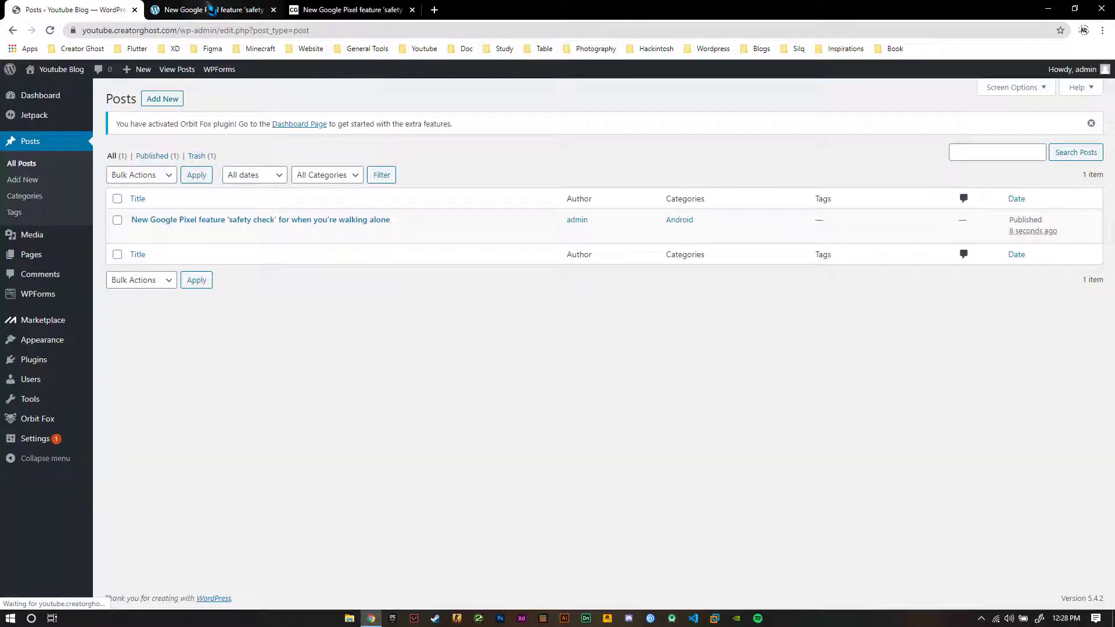
{"action": "left_click", "coordinate": [273, 10]}
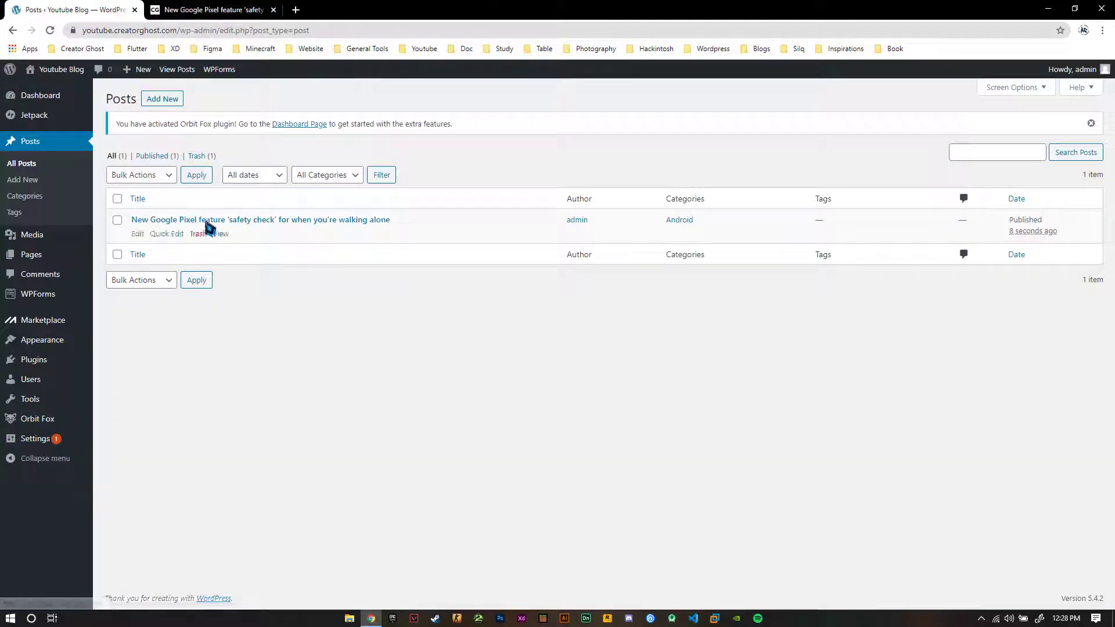
- Select the Google Pixel post in the list and look through the bulk action and category filter options
{"action": "left_click", "coordinate": [118, 222]}
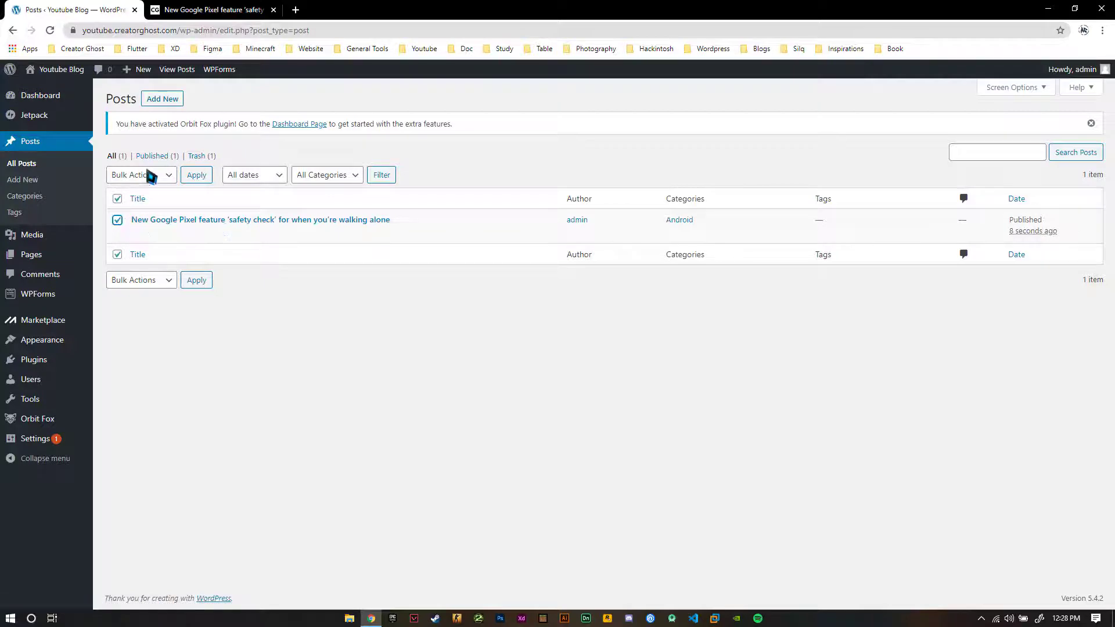
{"action": "left_click", "coordinate": [150, 175]}
{"action": "left_click", "coordinate": [150, 176]}
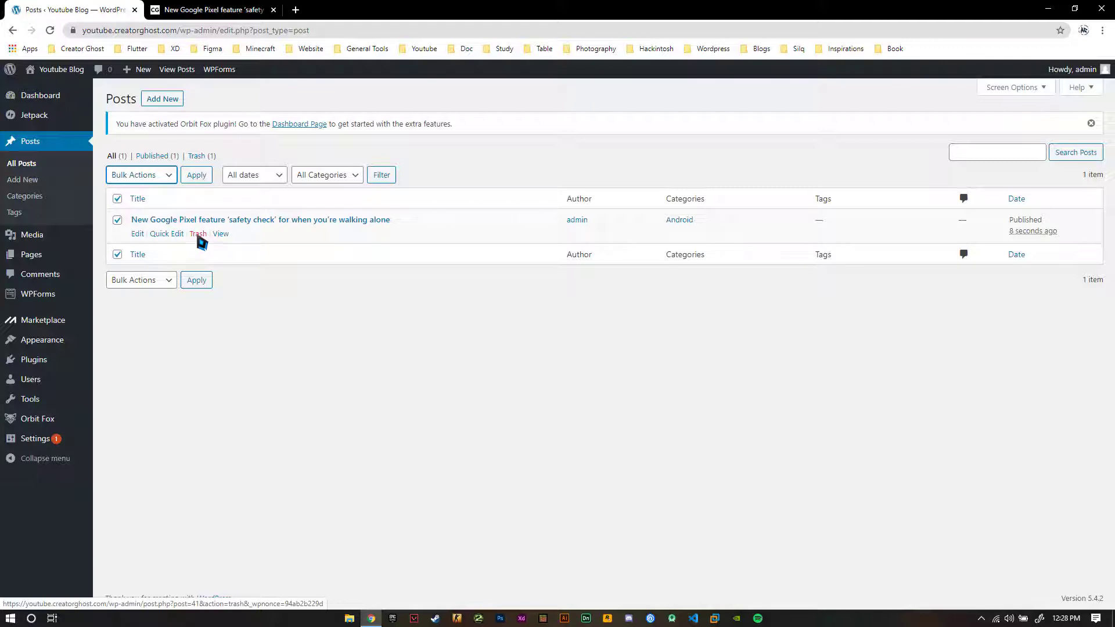
{"action": "left_click", "coordinate": [329, 177]}
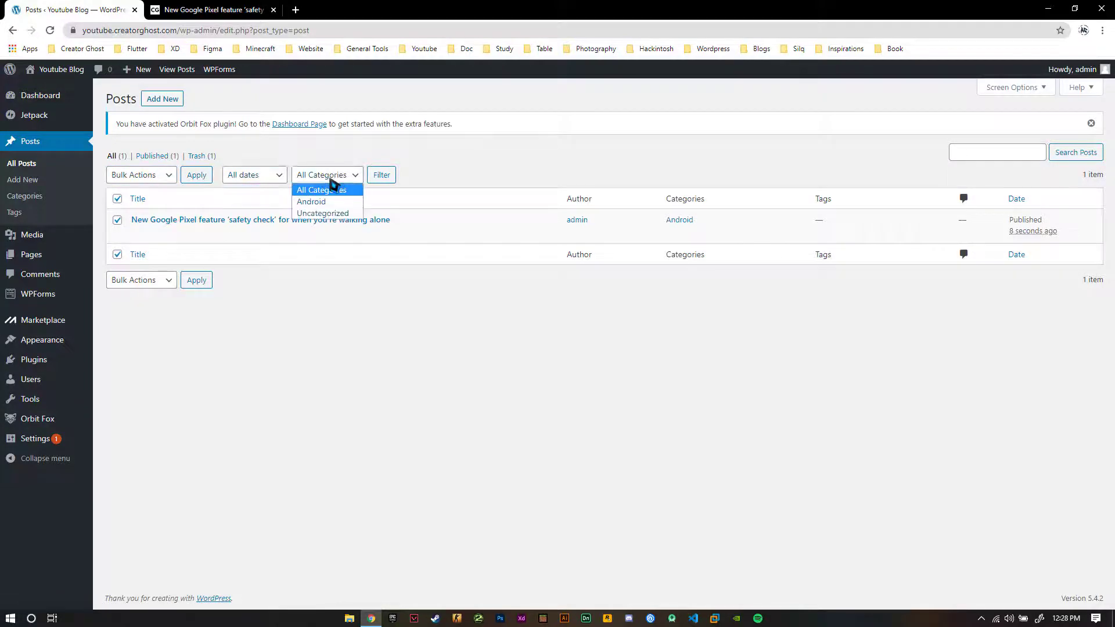
{"action": "left_click", "coordinate": [331, 181]}
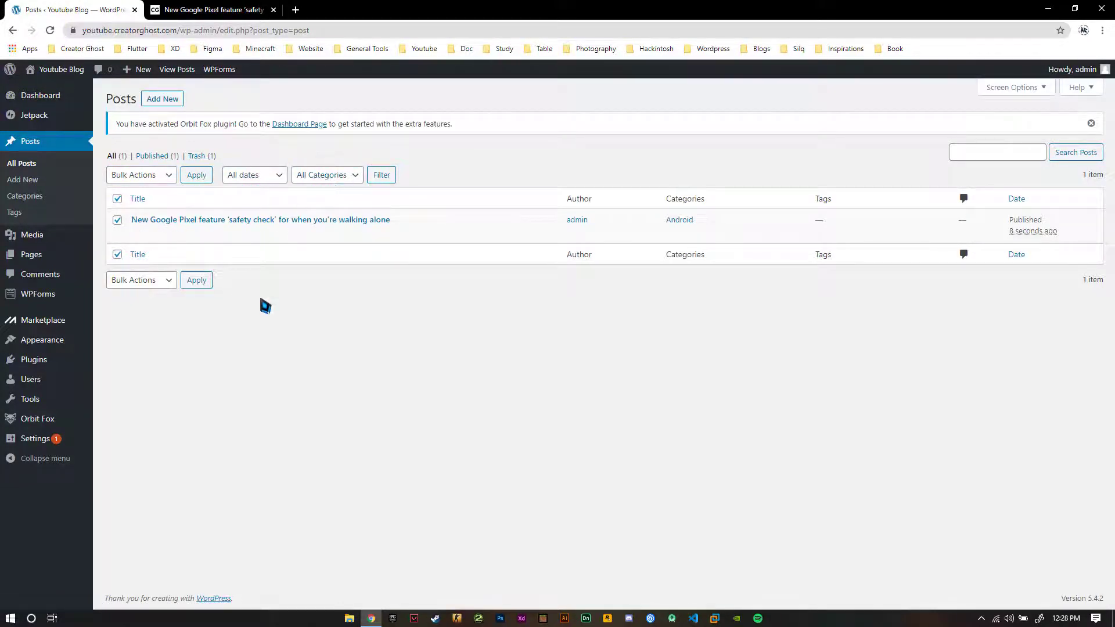
{"action": "left_click", "coordinate": [149, 177]}
{"action": "left_click", "coordinate": [147, 202]}
{"action": "left_click", "coordinate": [195, 176]}
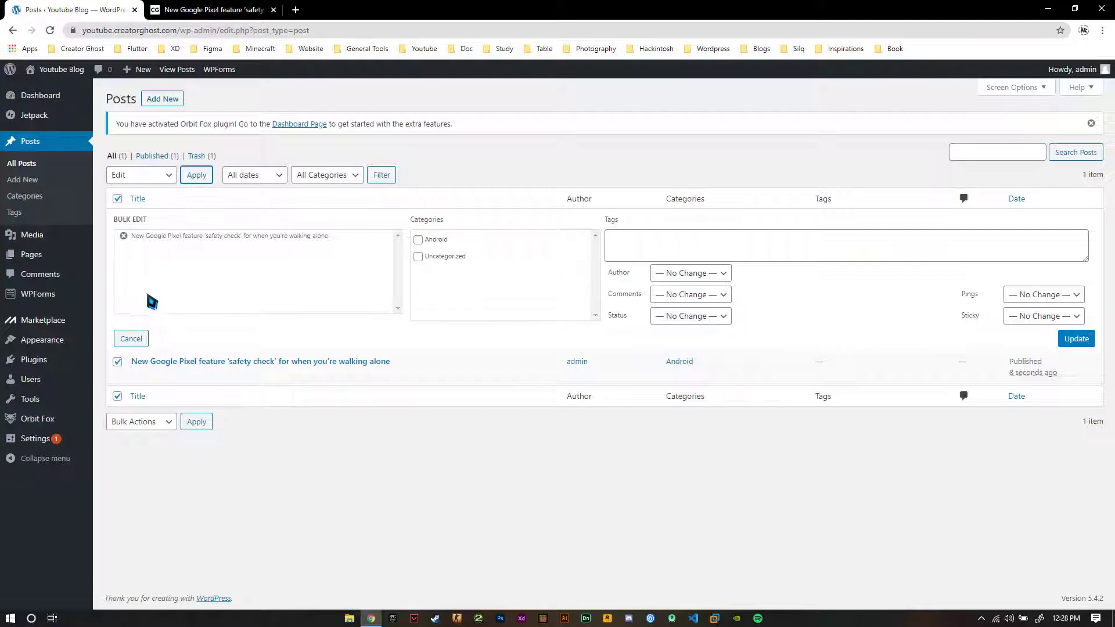
{"action": "left_click", "coordinate": [129, 339]}
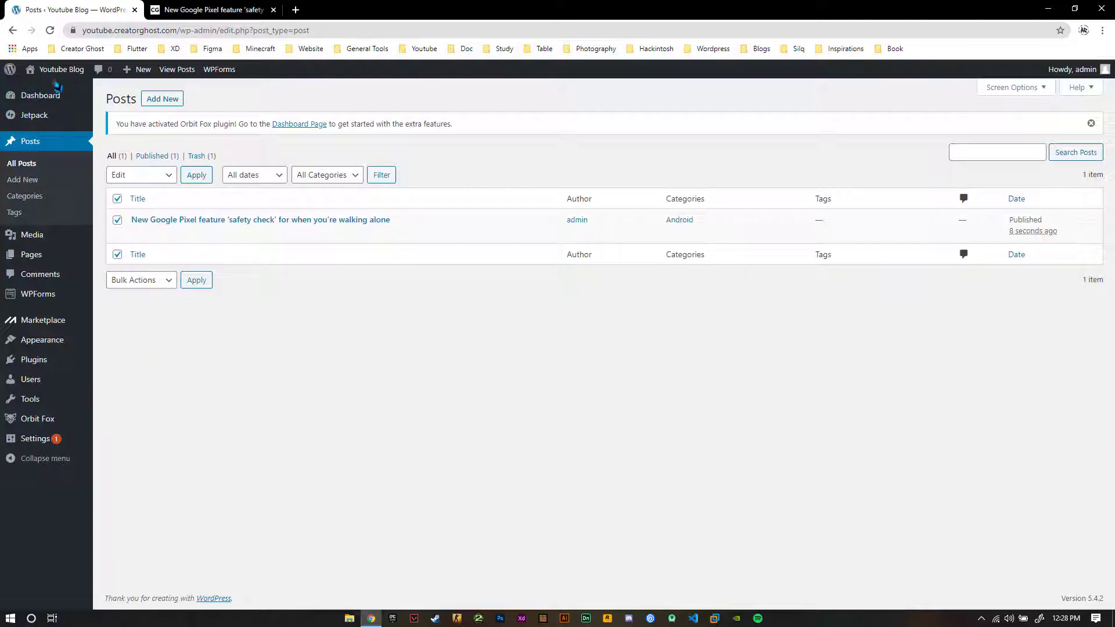
- Open the site's homepage in a new tab and examine how the post appears in the Blog section
{"action": "right_click", "coordinate": [52, 89]}
{"action": "left_click", "coordinate": [66, 99]}
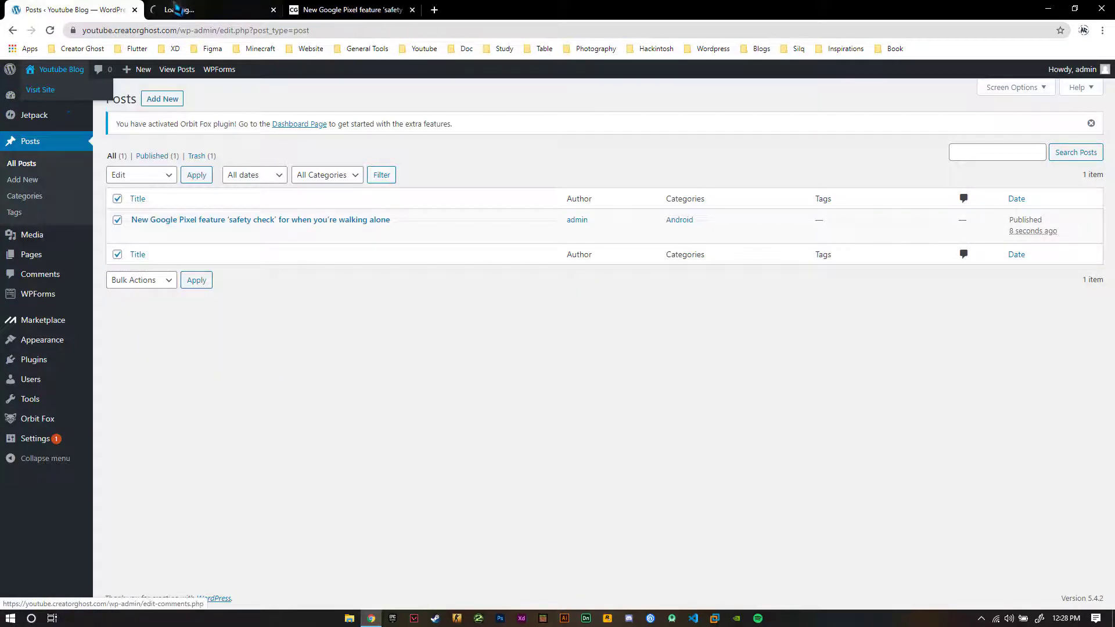
{"action": "key", "text": "ctrl+Tab"}
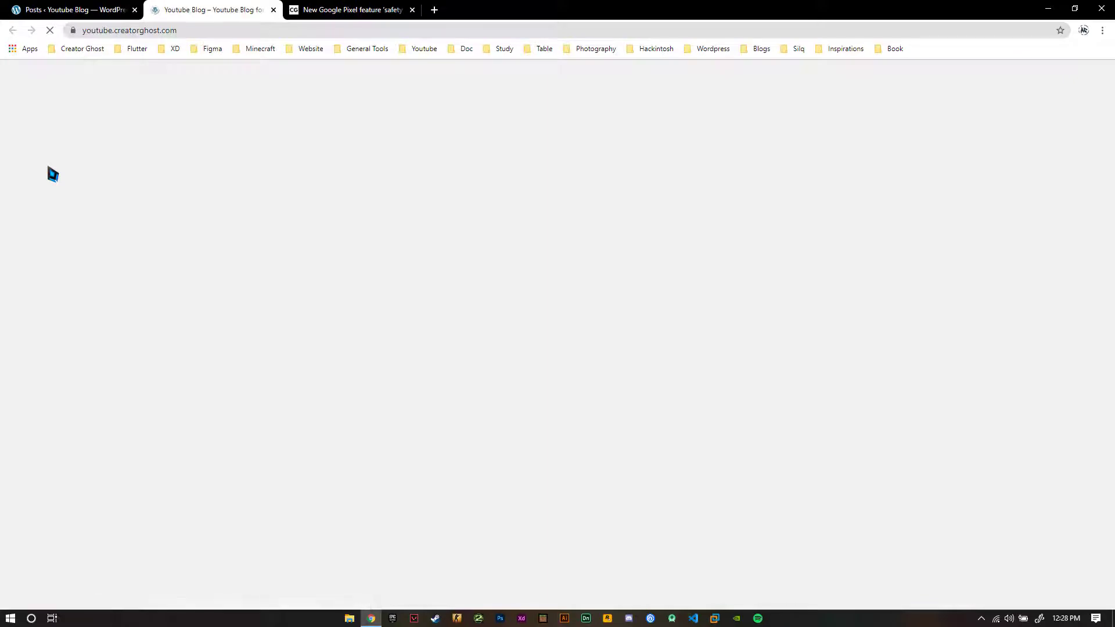
{"action": "scroll", "coordinate": [28, 288], "scroll_direction": "down", "scroll_amount": 15}
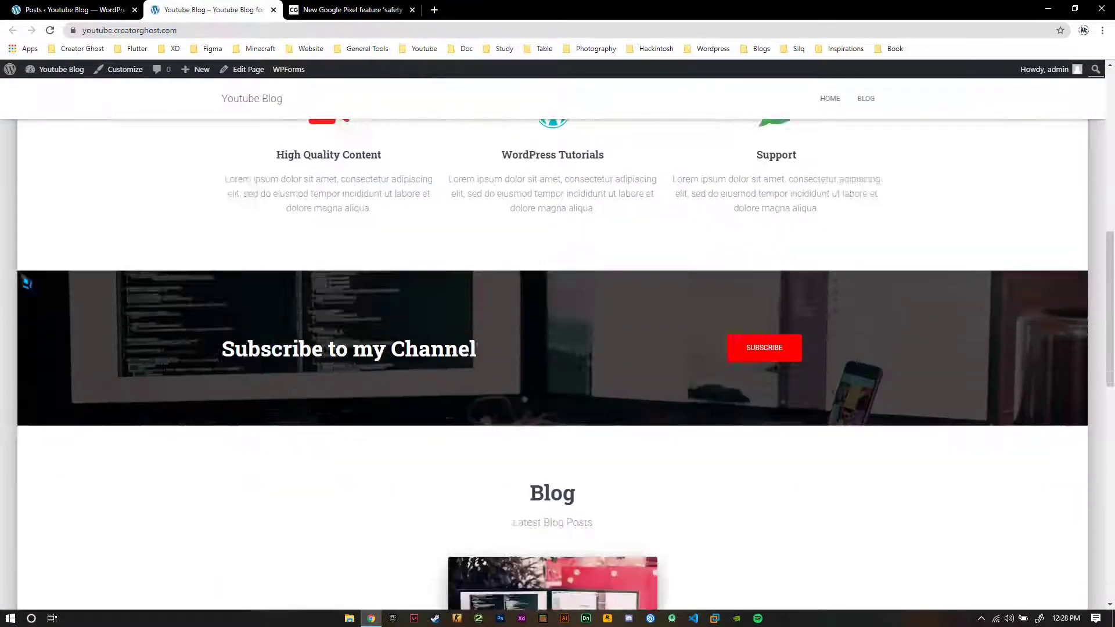
{"action": "scroll", "coordinate": [23, 280], "scroll_direction": "up", "scroll_amount": 3}
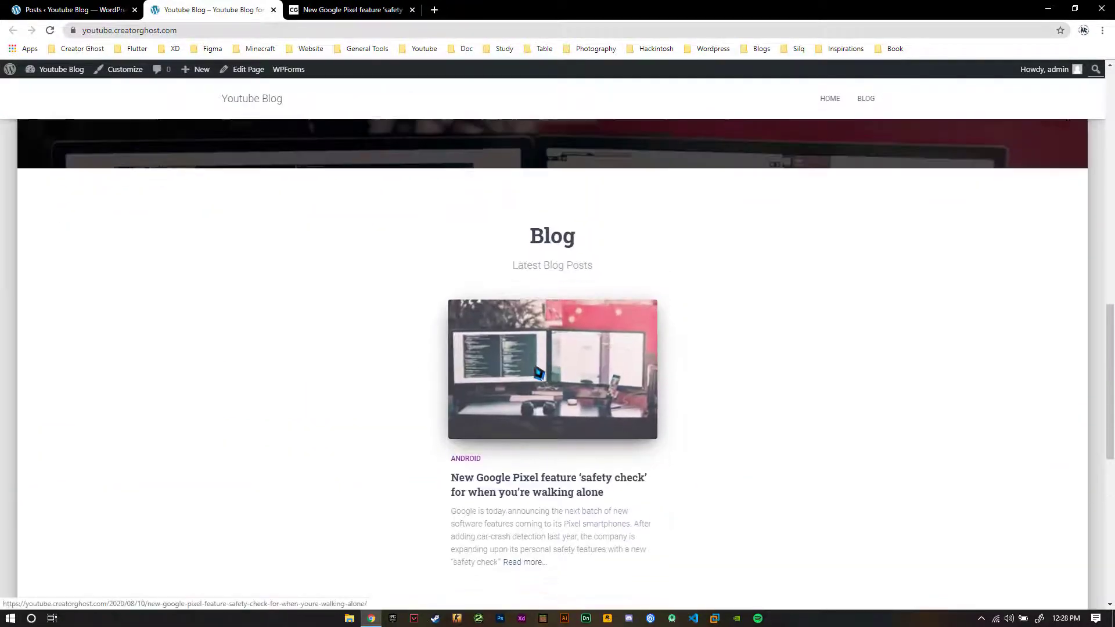
{"action": "scroll", "coordinate": [528, 357], "scroll_direction": "down", "scroll_amount": 3}
{"action": "scroll", "coordinate": [529, 371], "scroll_direction": "up", "scroll_amount": 1}
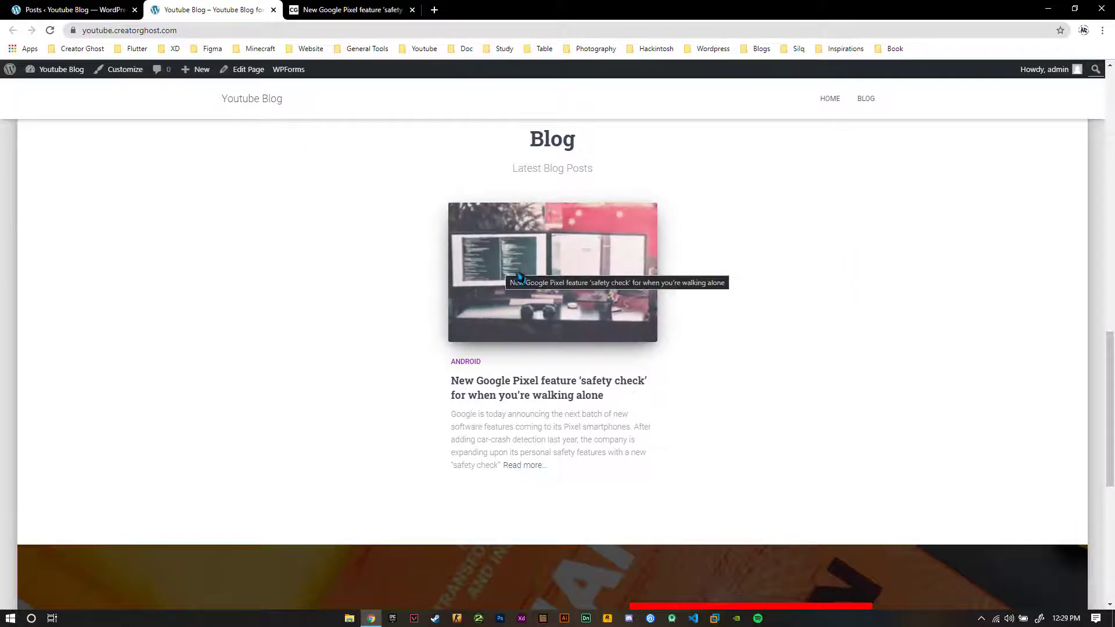
- Return to the posts list and start adding a new post
{"action": "left_click", "coordinate": [67, 8]}
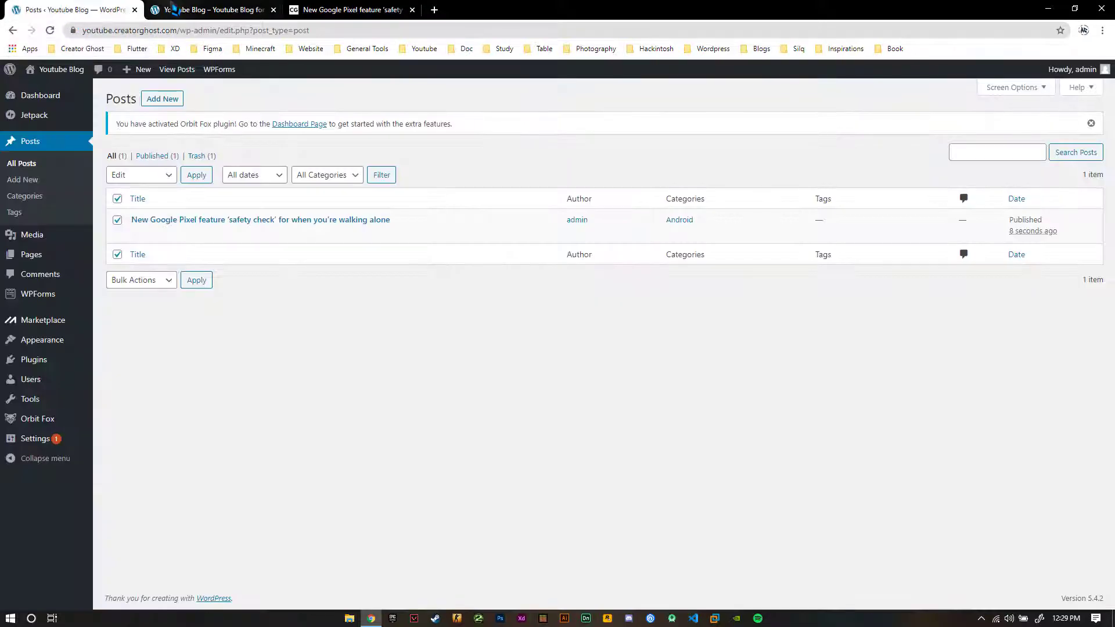
{"action": "left_click", "coordinate": [174, 9]}
{"action": "left_click", "coordinate": [67, 9]}
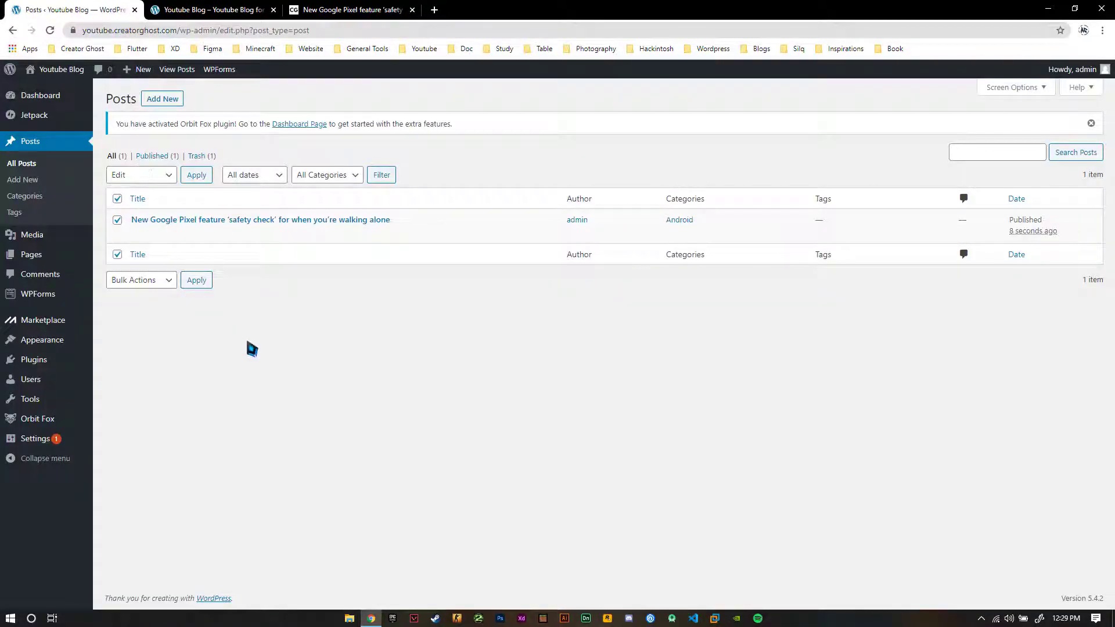
{"action": "left_click", "coordinate": [166, 285]}
{"action": "left_click", "coordinate": [165, 285]}
{"action": "left_click", "coordinate": [160, 100]}
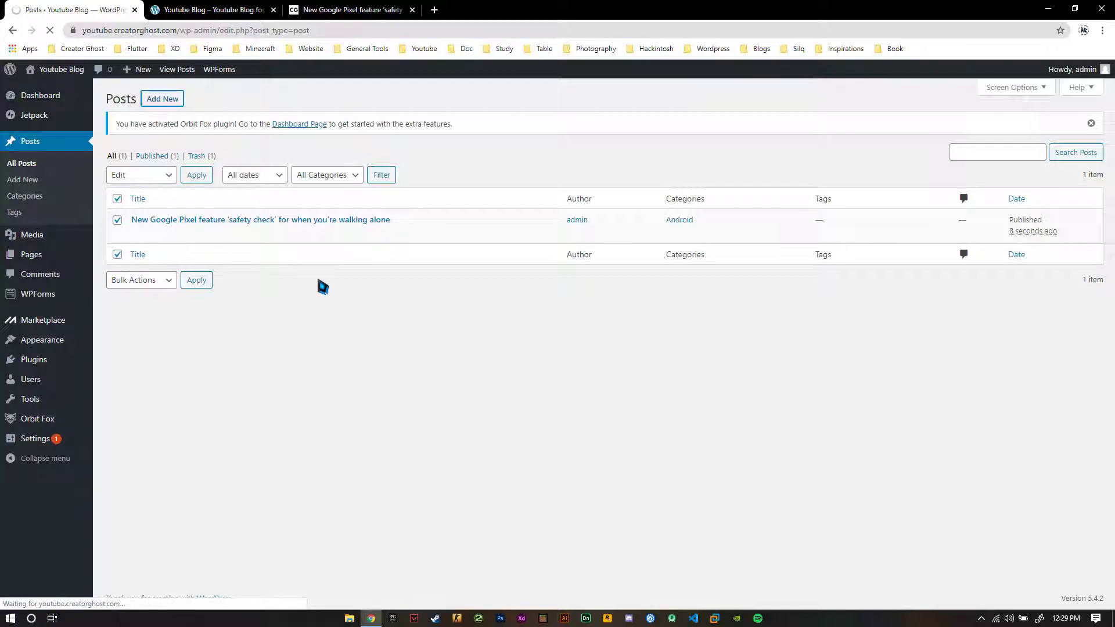
- Select the published article's full title on its page and return to the new post
{"action": "key", "text": "ctrl+Tab"}
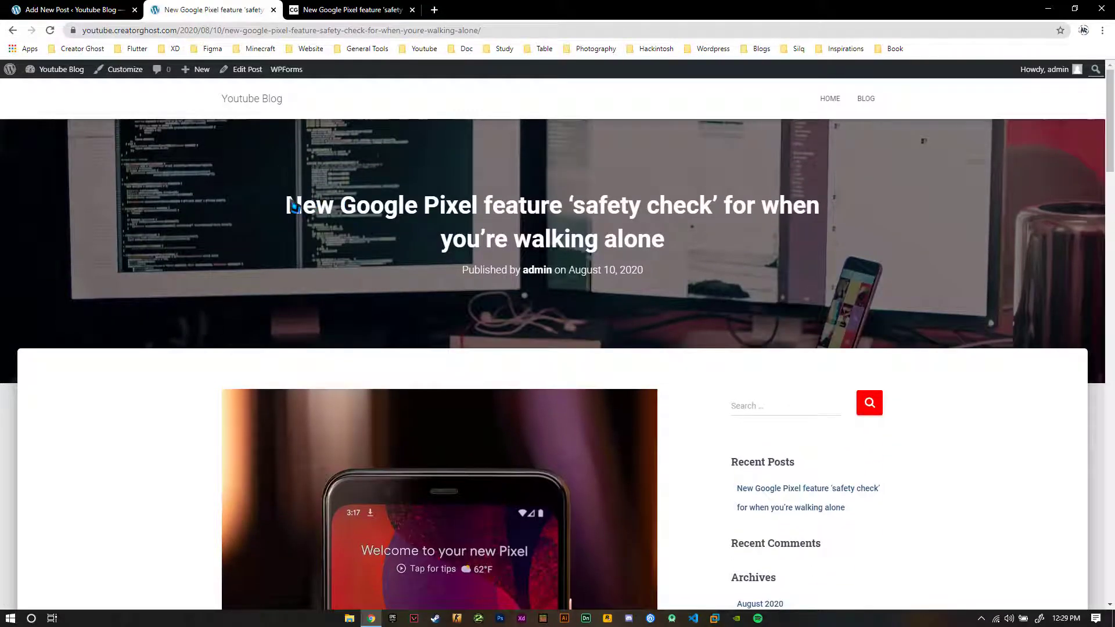
{"action": "left_click_drag", "start_coordinate": [290, 206], "coordinate": [716, 252]}
{"action": "left_click", "coordinate": [139, 9]}
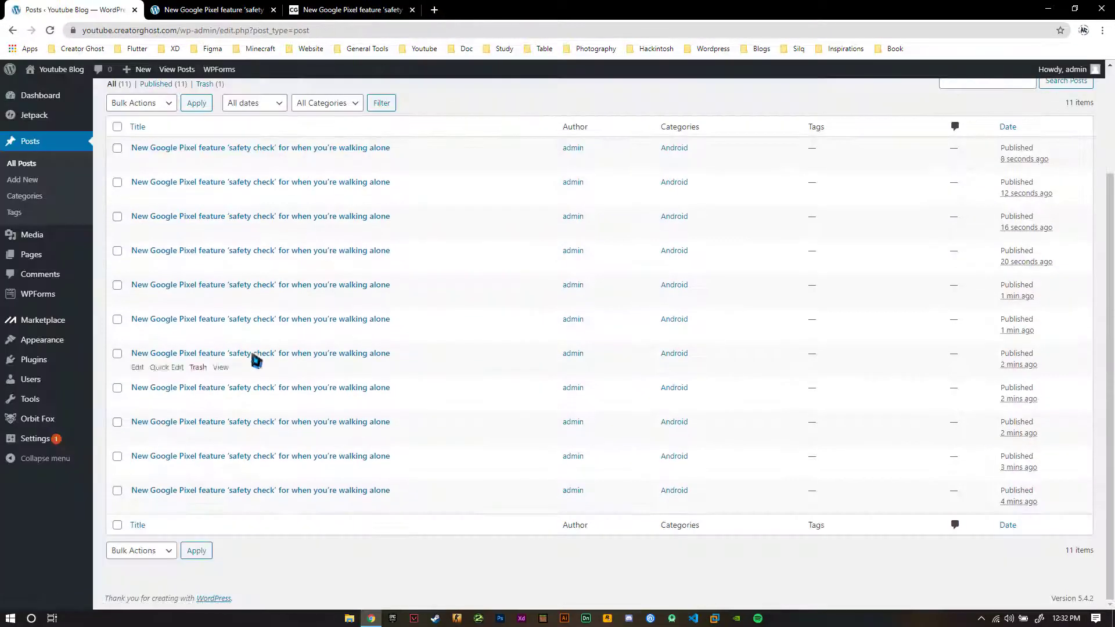
- Close the article's tab and open the site's homepage in a new tab from the posts list
{"action": "scroll", "coordinate": [715, 161], "scroll_direction": "up", "scroll_amount": 3}
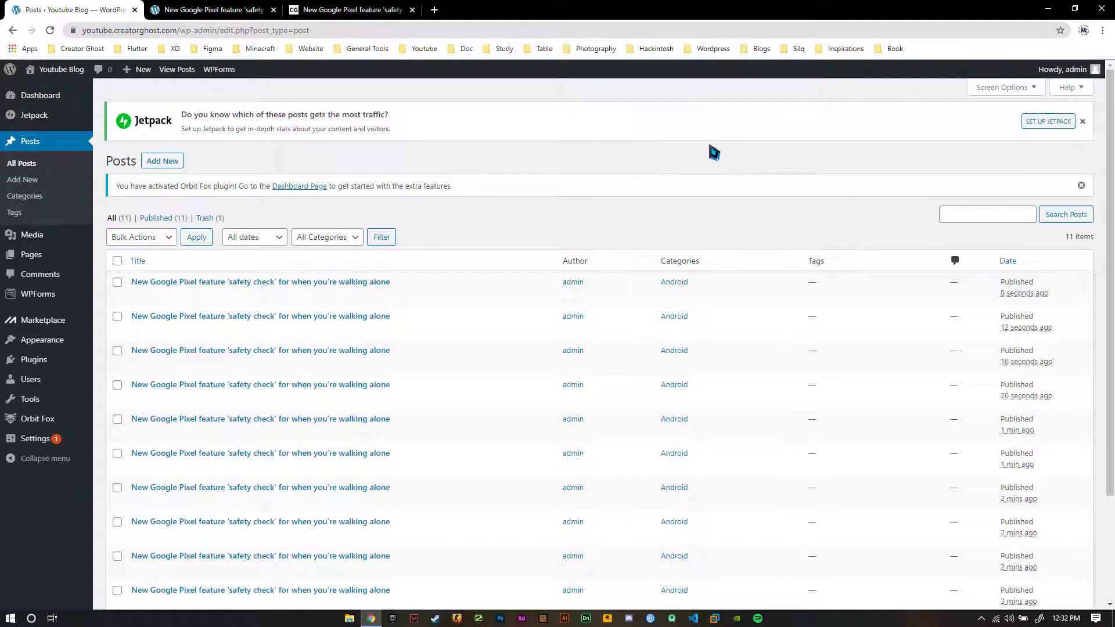
{"action": "middle_click", "coordinate": [194, 9]}
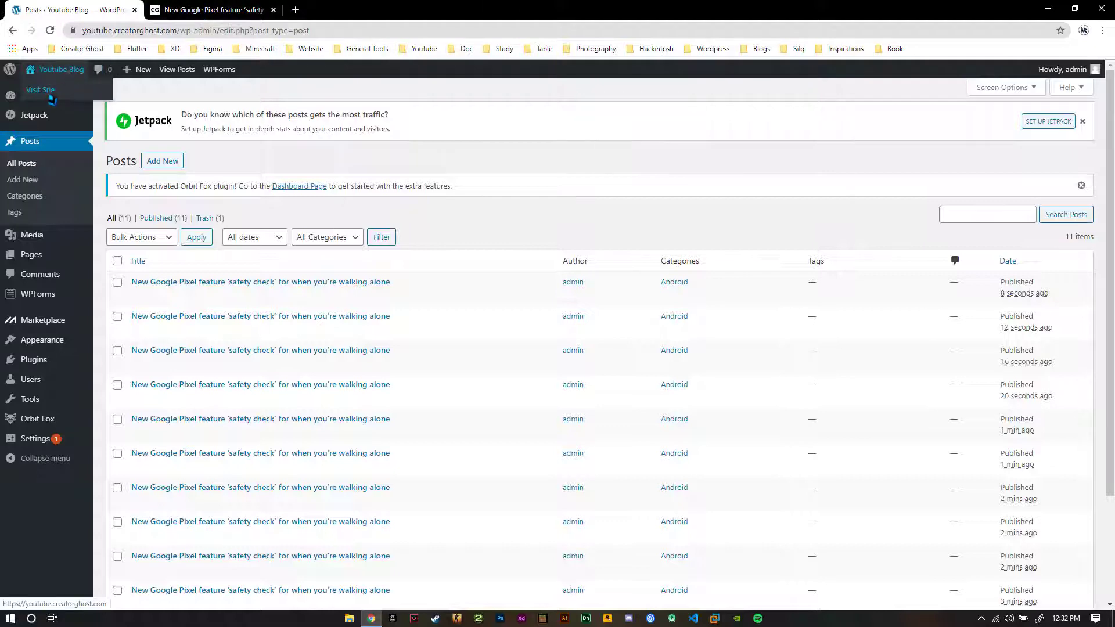
{"action": "right_click", "coordinate": [43, 89]}
{"action": "left_click", "coordinate": [76, 95]}
{"action": "left_click", "coordinate": [224, 9]}
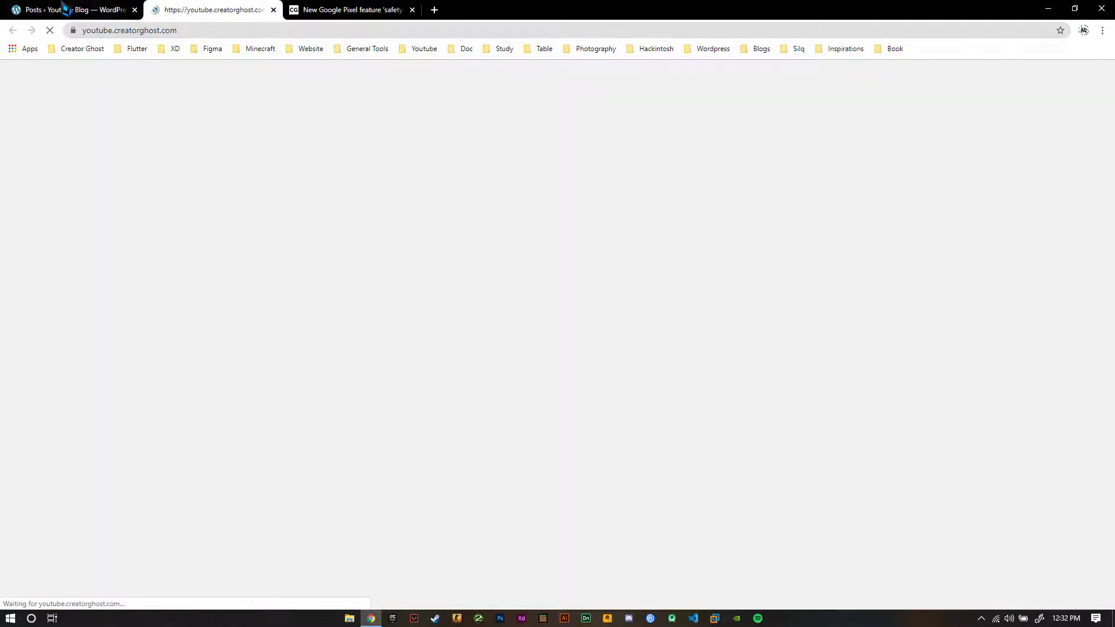
{"action": "left_click", "coordinate": [66, 10]}
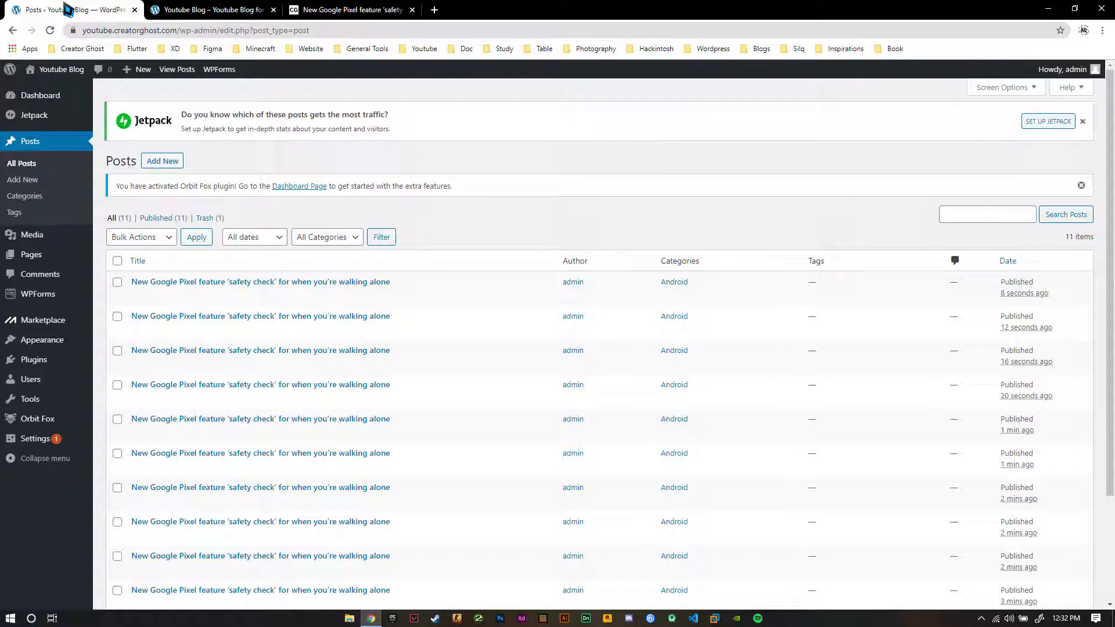
{"action": "left_click", "coordinate": [171, 10]}
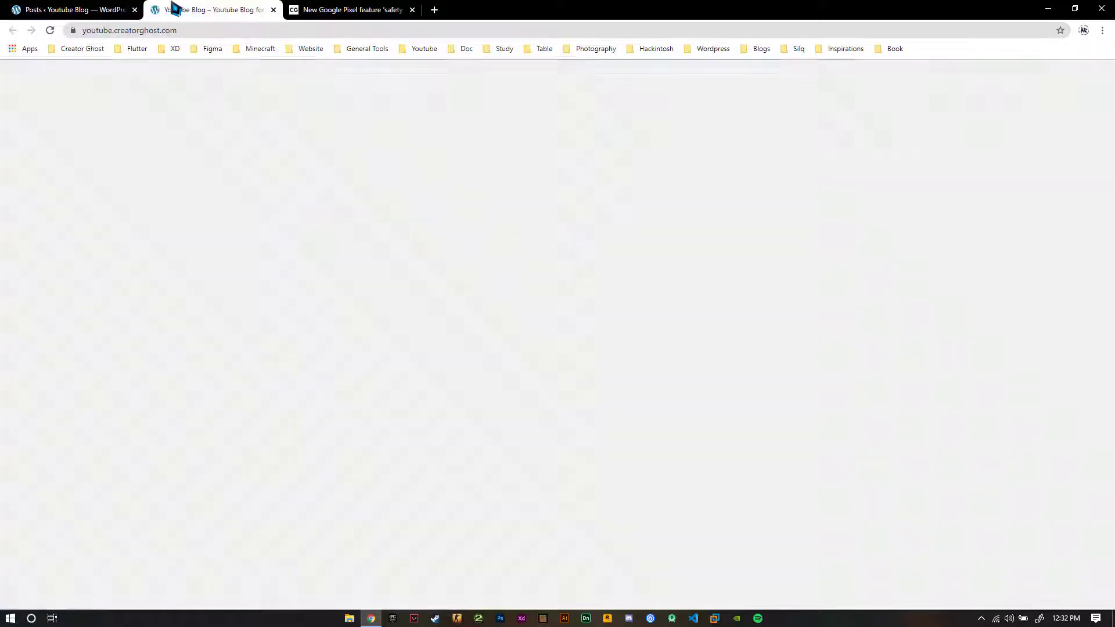
- Examine the homepage's Blog section for the layout of the latest post cards, from the heading to the contact section
{"action": "scroll", "coordinate": [70, 223], "scroll_direction": "down", "scroll_amount": 5}
{"action": "scroll", "coordinate": [69, 222], "scroll_direction": "down", "scroll_amount": 2}
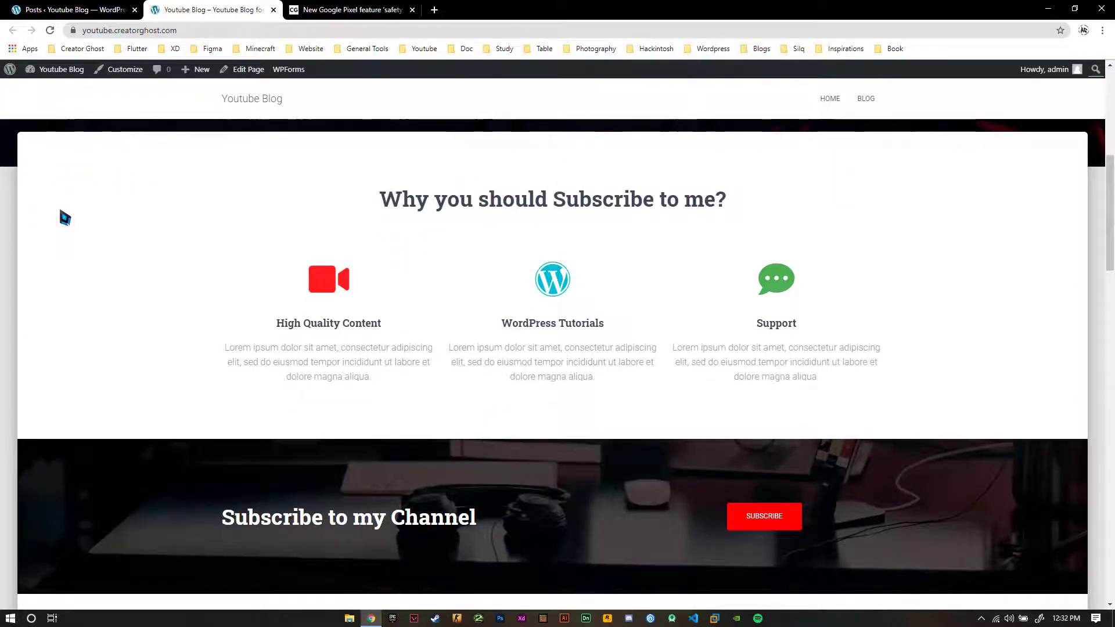
{"action": "scroll", "coordinate": [65, 218], "scroll_direction": "down", "scroll_amount": 12}
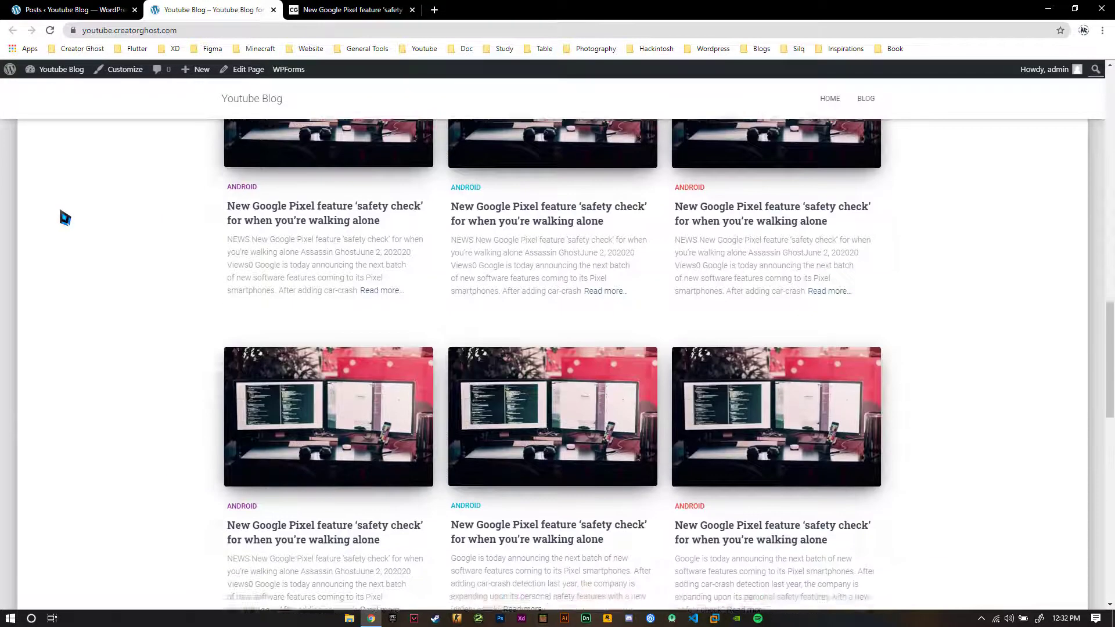
{"action": "scroll", "coordinate": [65, 218], "scroll_direction": "down", "scroll_amount": 7}
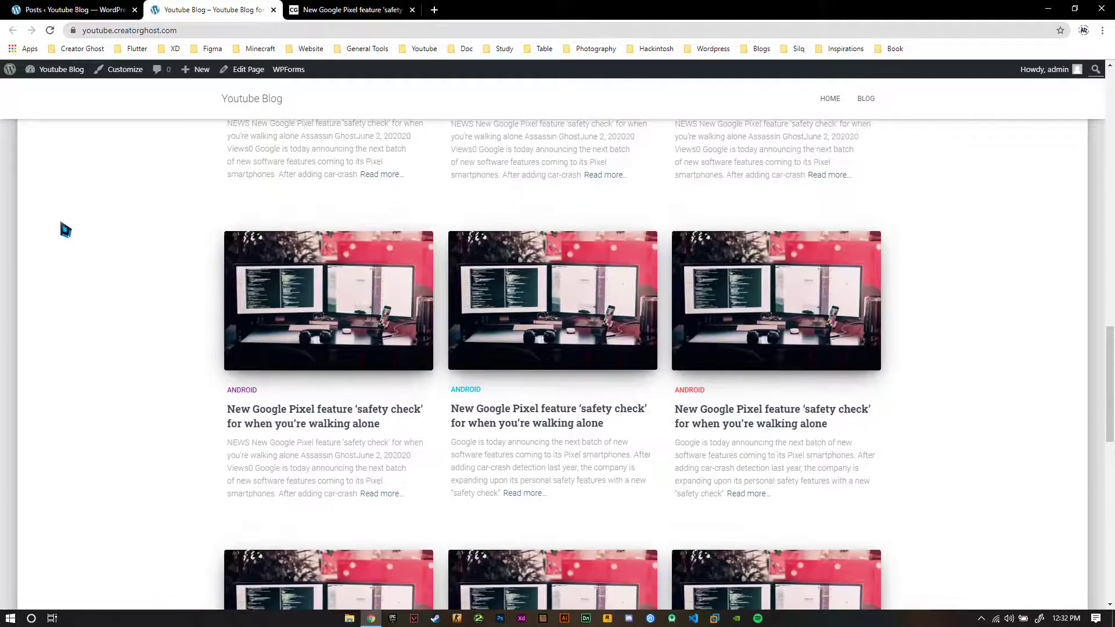
{"action": "scroll", "coordinate": [61, 223], "scroll_direction": "up", "scroll_amount": 5}
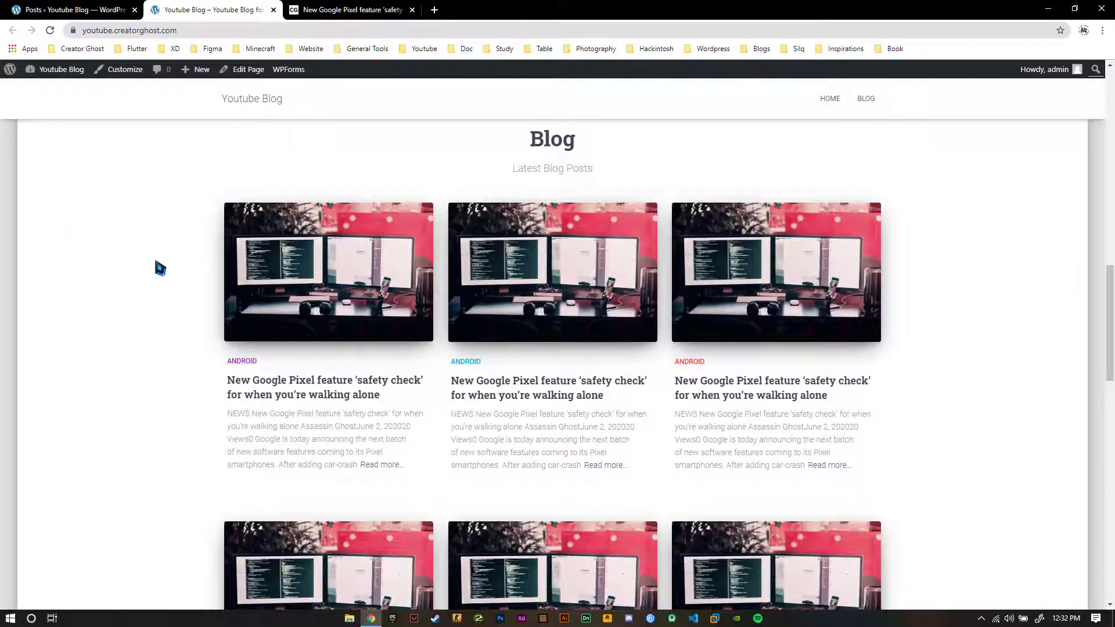
{"action": "scroll", "coordinate": [150, 259], "scroll_direction": "up", "scroll_amount": 1}
{"action": "scroll", "coordinate": [149, 253], "scroll_direction": "down", "scroll_amount": 7}
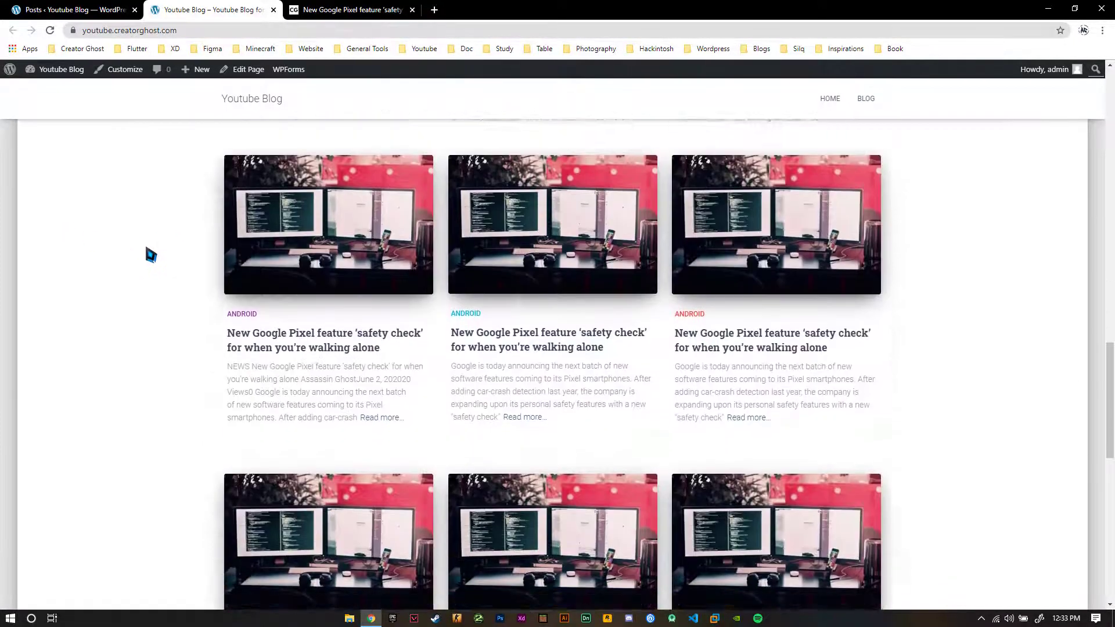
{"action": "scroll", "coordinate": [150, 254], "scroll_direction": "down", "scroll_amount": 7}
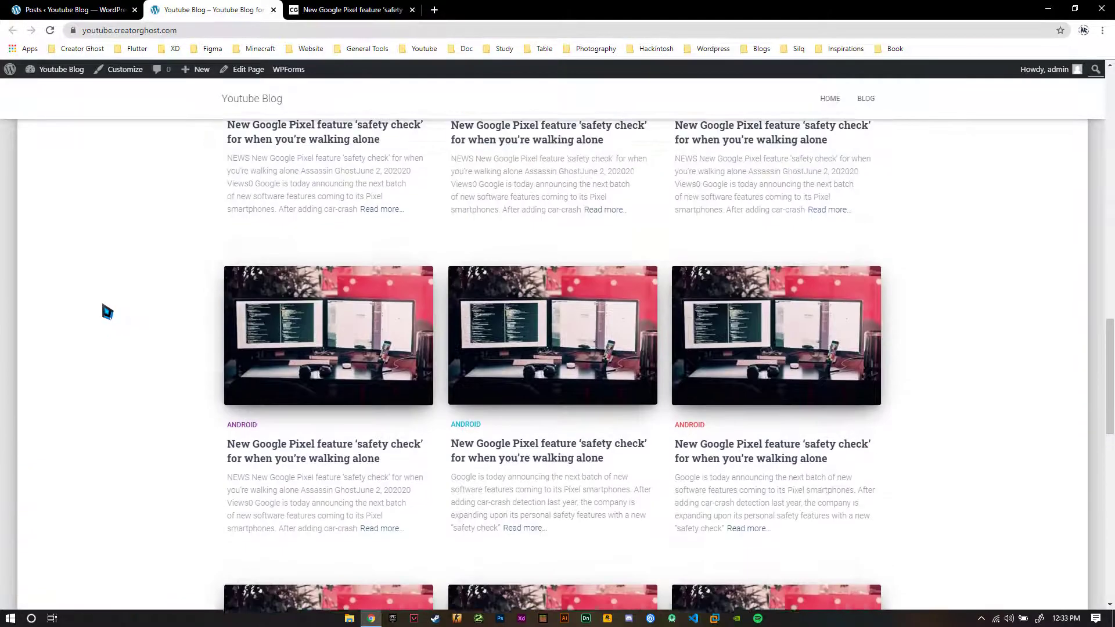
{"action": "scroll", "coordinate": [99, 294], "scroll_direction": "down", "scroll_amount": 5}
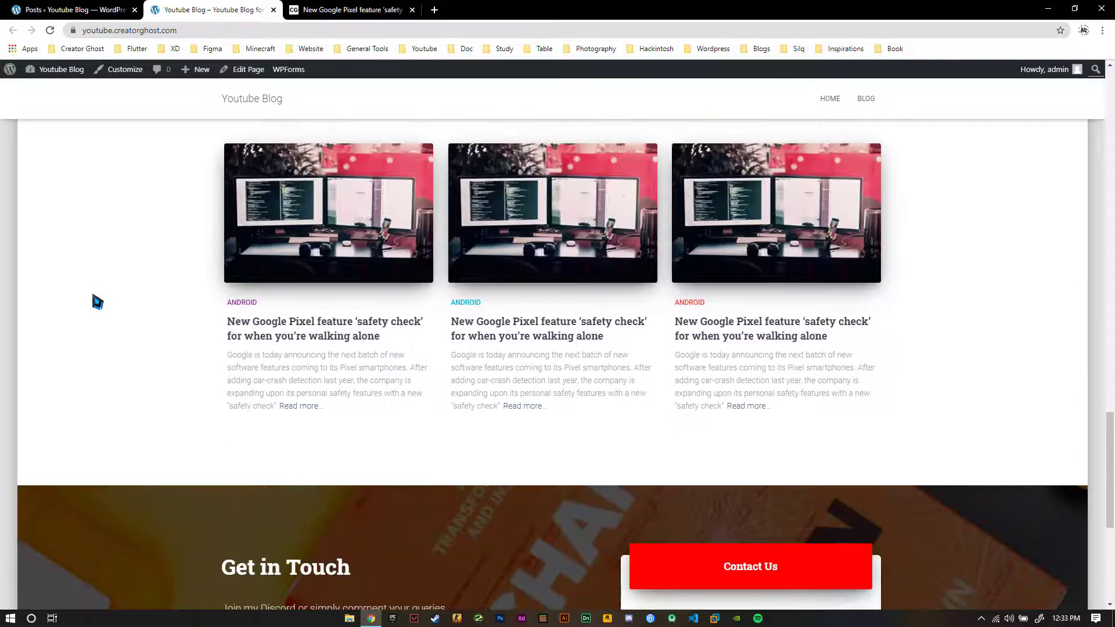
{"action": "scroll", "coordinate": [124, 204], "scroll_direction": "up", "scroll_amount": 15}
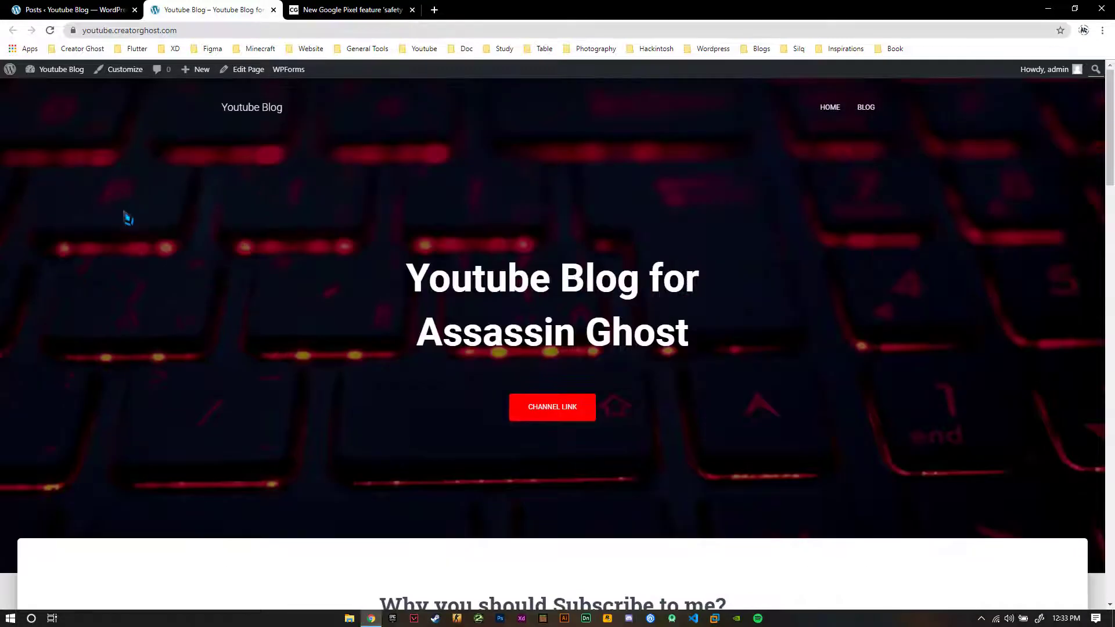
- Open the site's Blog page and examine its list of posts
{"action": "left_click", "coordinate": [870, 109]}
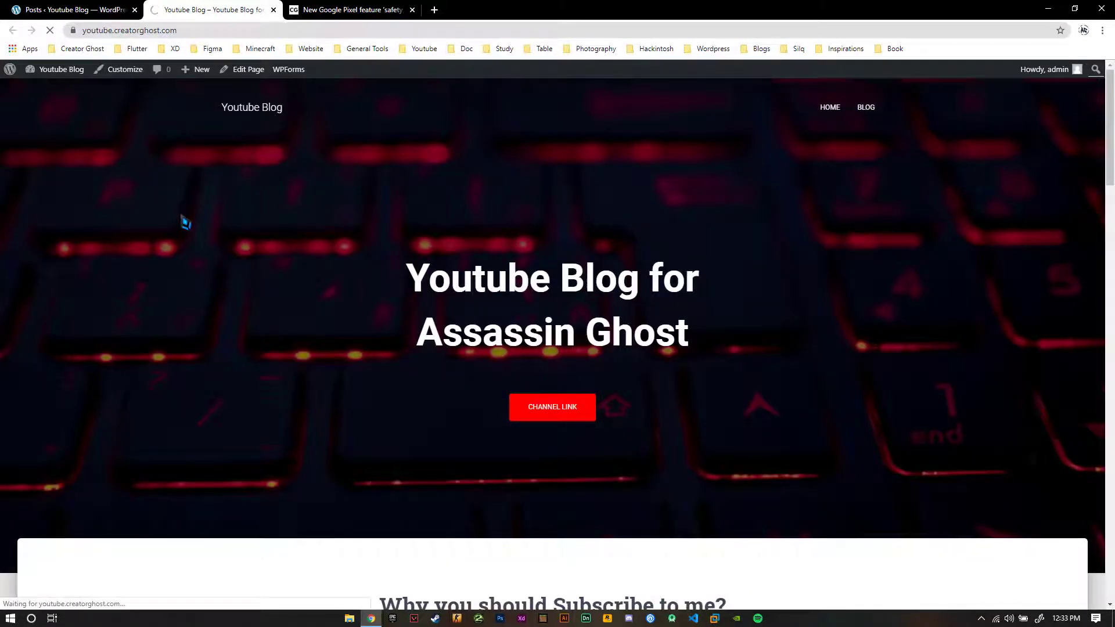
{"action": "scroll", "coordinate": [119, 247], "scroll_direction": "down", "scroll_amount": 5}
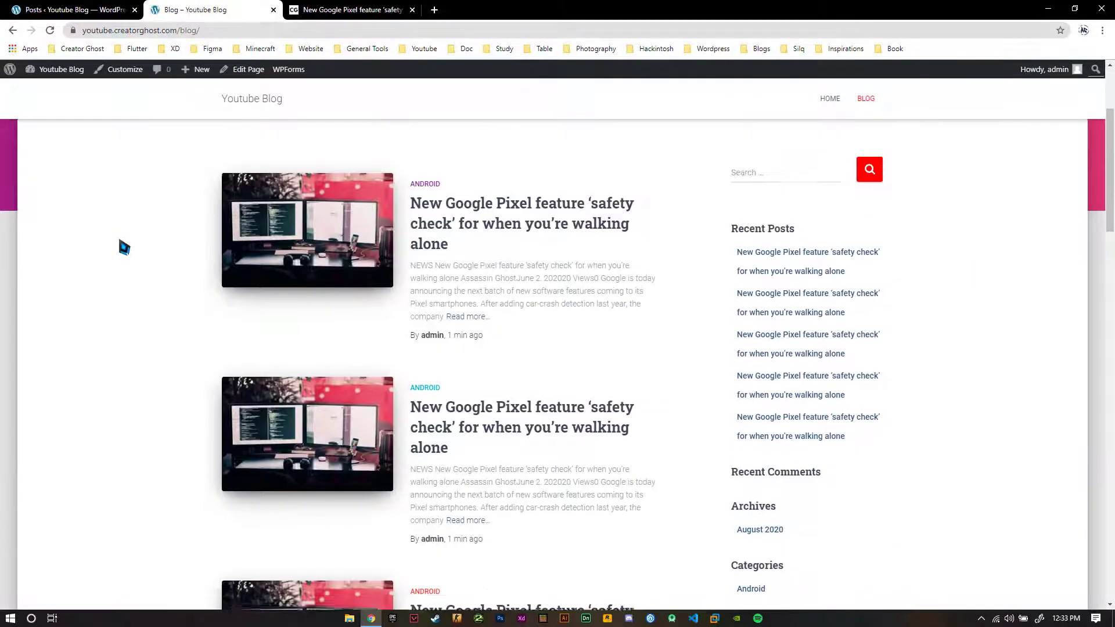
{"action": "scroll", "coordinate": [119, 249], "scroll_direction": "down", "scroll_amount": 20}
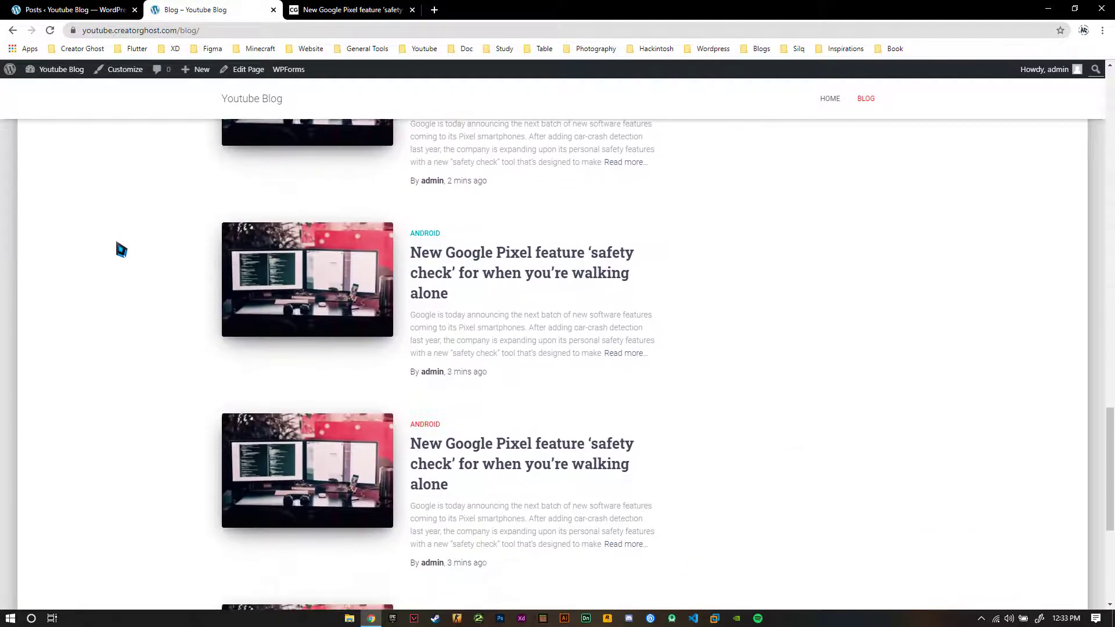
- Open the second page of the Blog's posts and examine its sidebar from the search box to the Meta links
{"action": "left_click", "coordinate": [431, 492]}
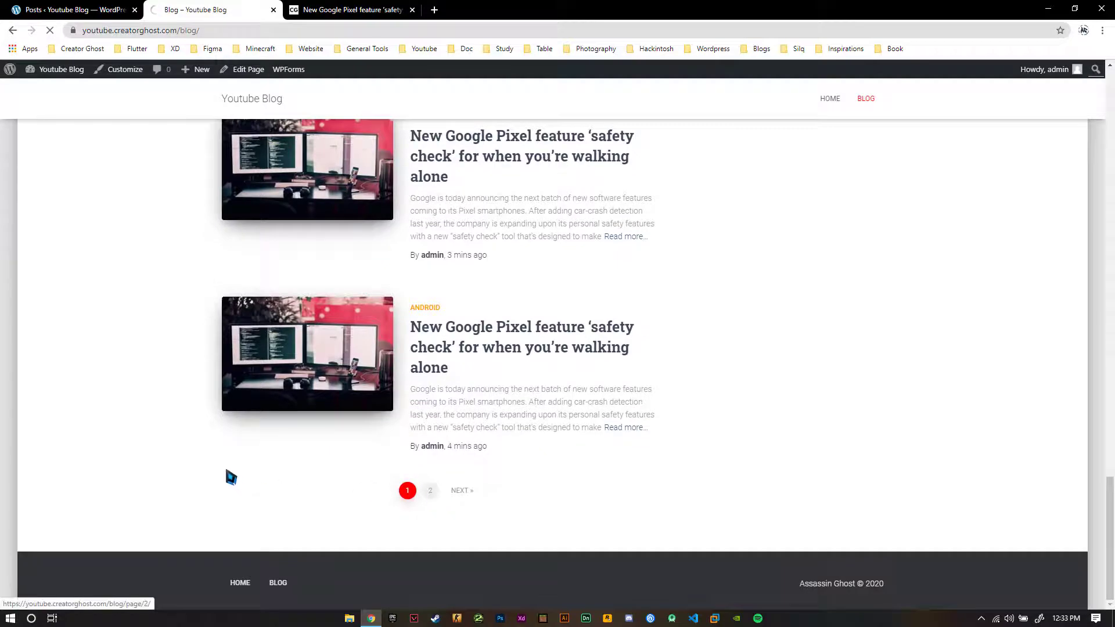
{"action": "scroll", "coordinate": [122, 325], "scroll_direction": "down", "scroll_amount": 4}
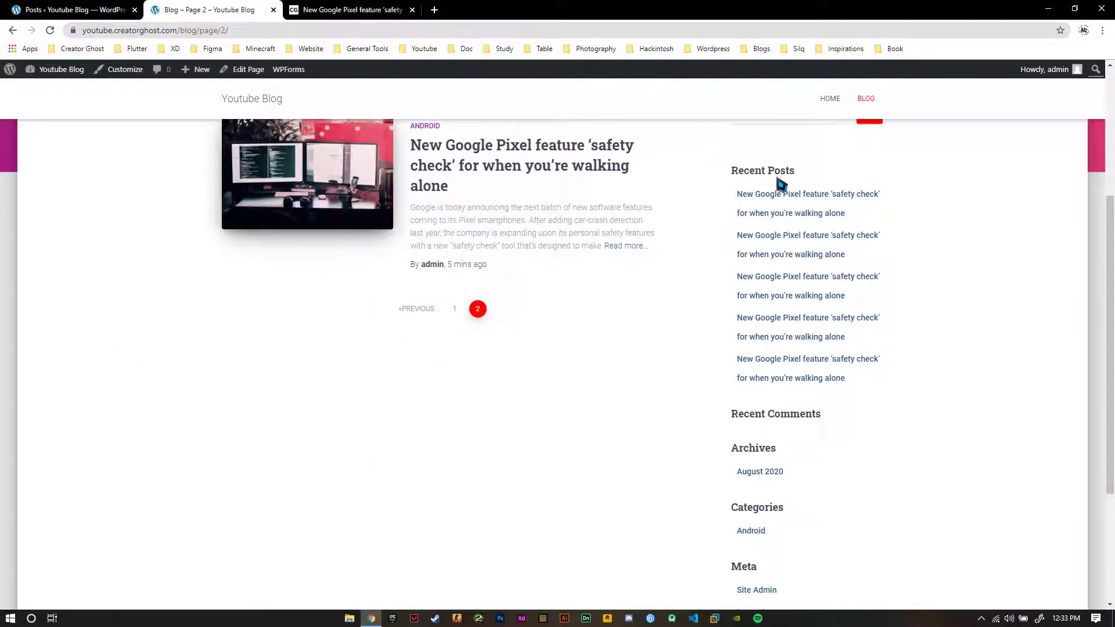
{"action": "scroll", "coordinate": [778, 440], "scroll_direction": "down", "scroll_amount": 3}
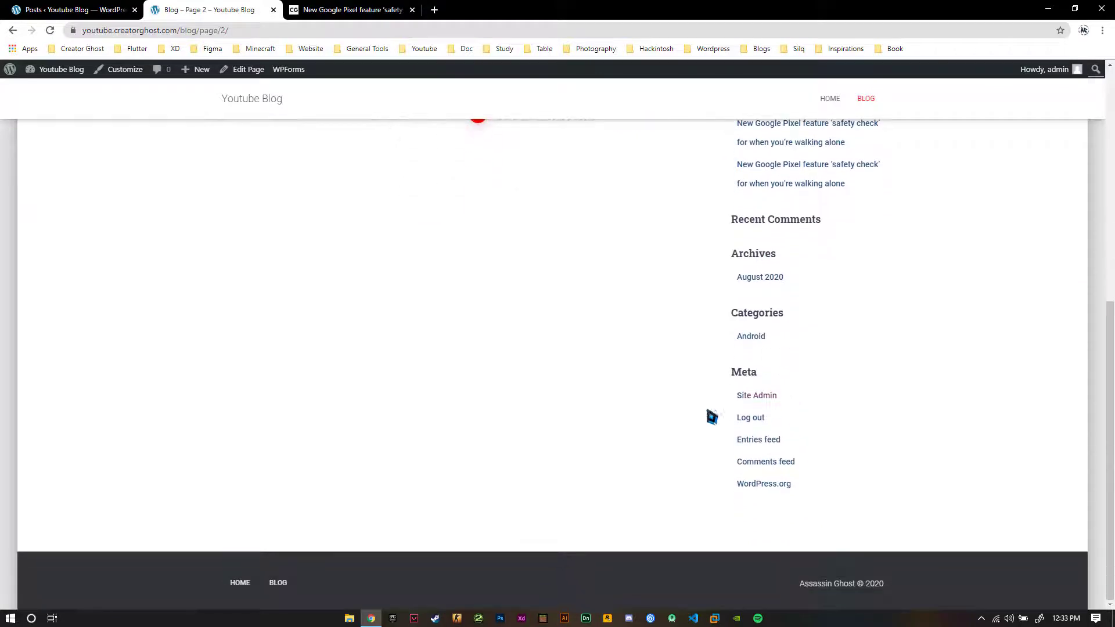
{"action": "scroll", "coordinate": [319, 293], "scroll_direction": "up", "scroll_amount": 7}
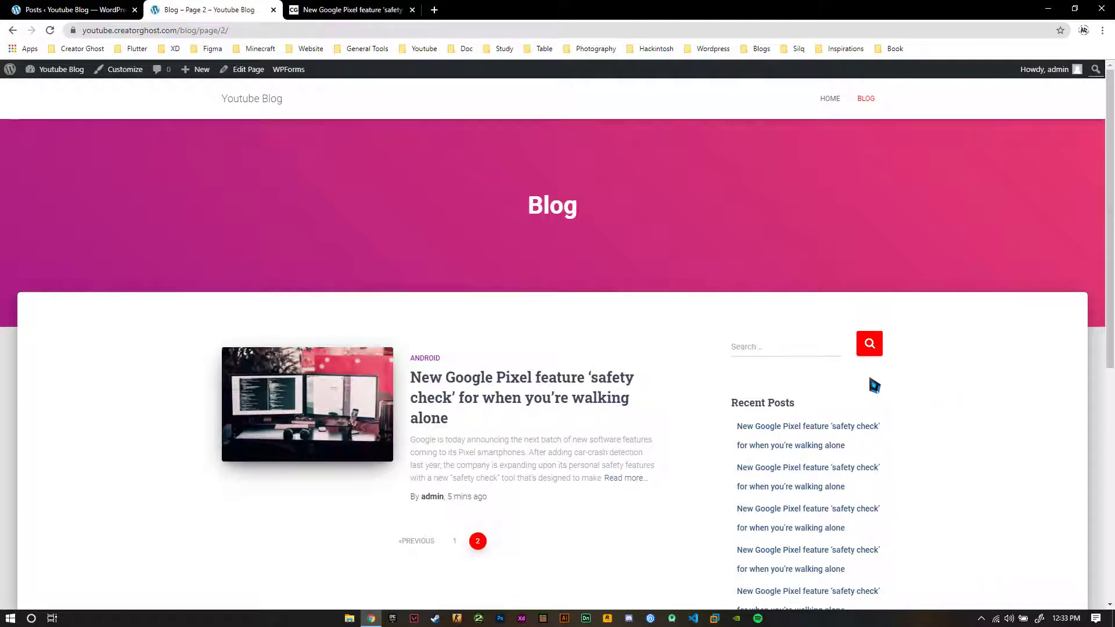
{"action": "scroll", "coordinate": [865, 377], "scroll_direction": "down", "scroll_amount": 2}
{"action": "scroll", "coordinate": [813, 406], "scroll_direction": "up", "scroll_amount": 2}
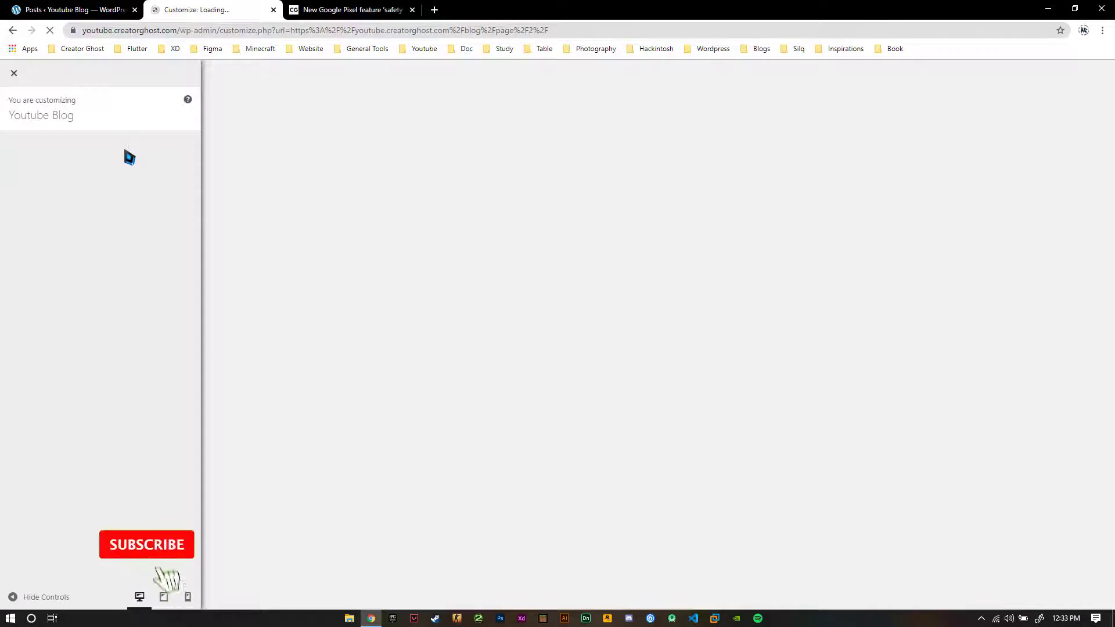
- Open the Sidebar widget area in the site customizer and move the Categories widget directly below Search
{"action": "left_click", "coordinate": [79, 397]}
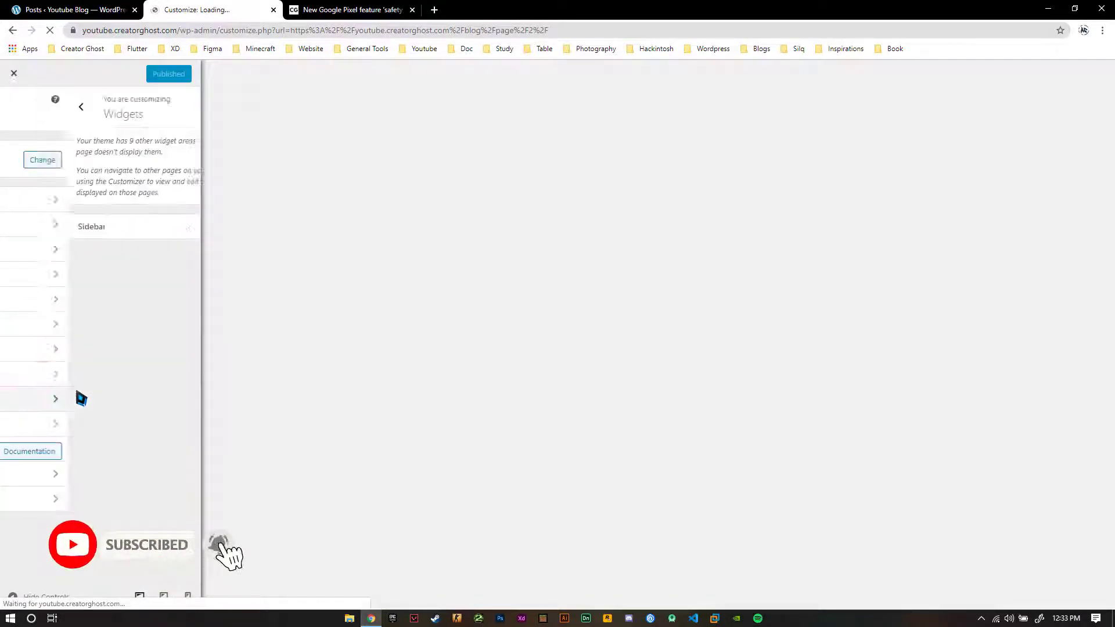
{"action": "left_click", "coordinate": [122, 226]}
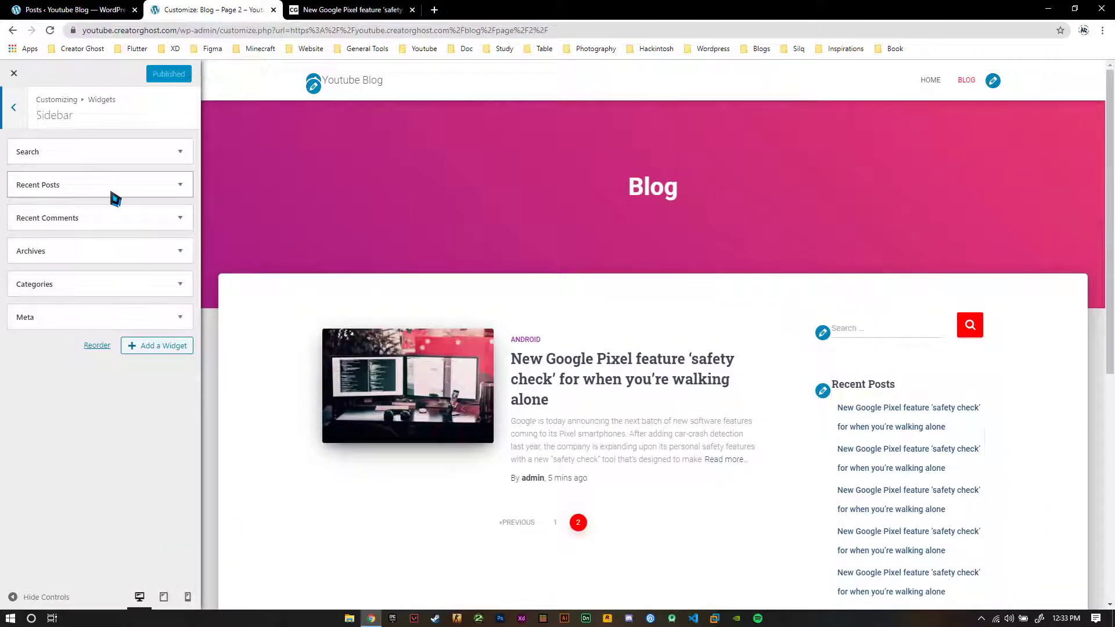
{"action": "left_click_drag", "start_coordinate": [82, 284], "coordinate": [85, 166]}
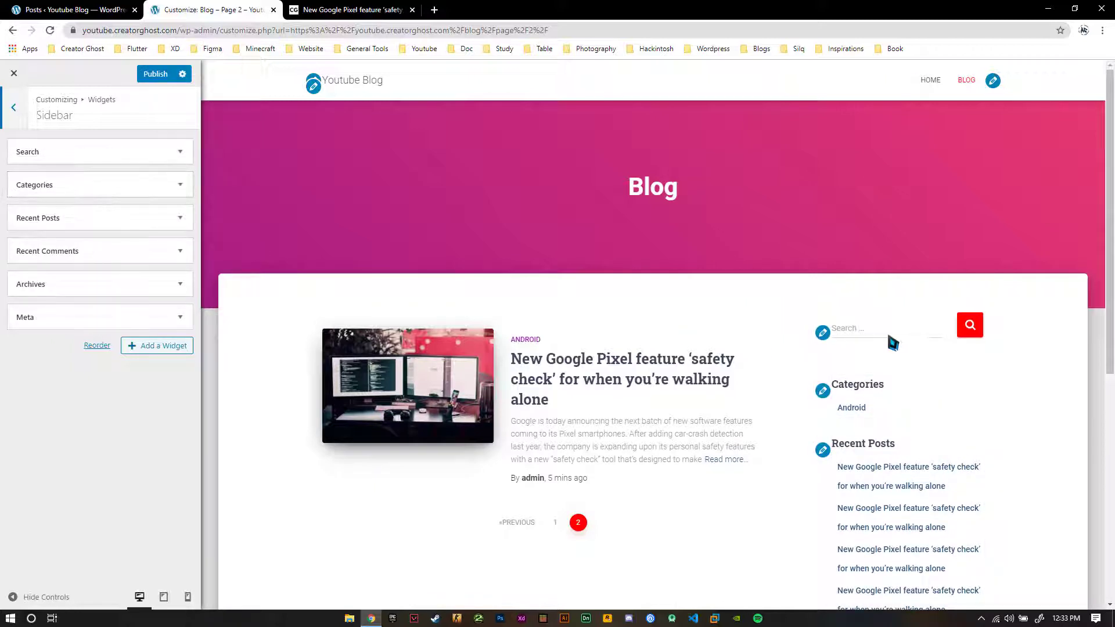
{"action": "scroll", "coordinate": [887, 326], "scroll_direction": "down", "scroll_amount": 1}
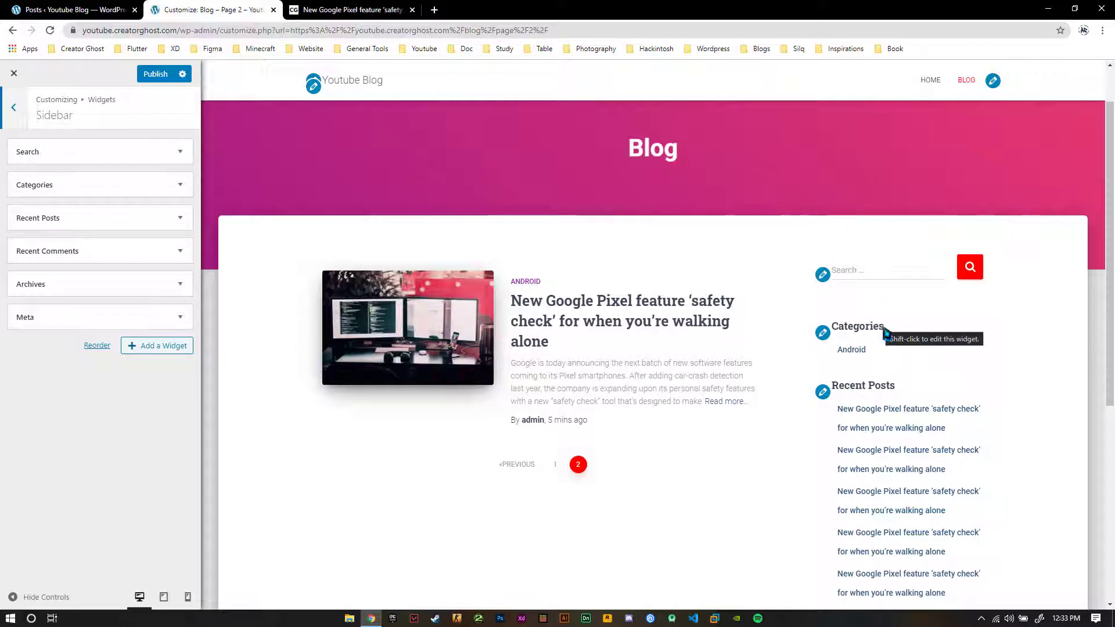
{"action": "scroll", "coordinate": [912, 341], "scroll_direction": "down", "scroll_amount": 2}
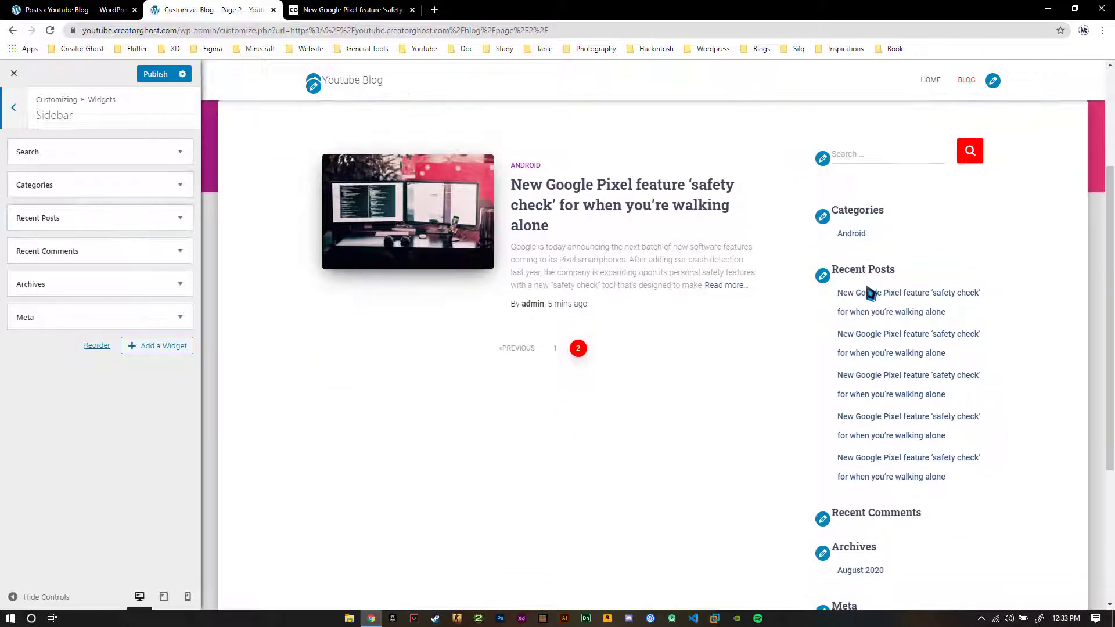
{"action": "scroll", "coordinate": [869, 293], "scroll_direction": "down", "scroll_amount": 1}
- Remove the Recent Comments, Archives and Meta widgets from the sidebar
{"action": "left_click", "coordinate": [105, 251]}
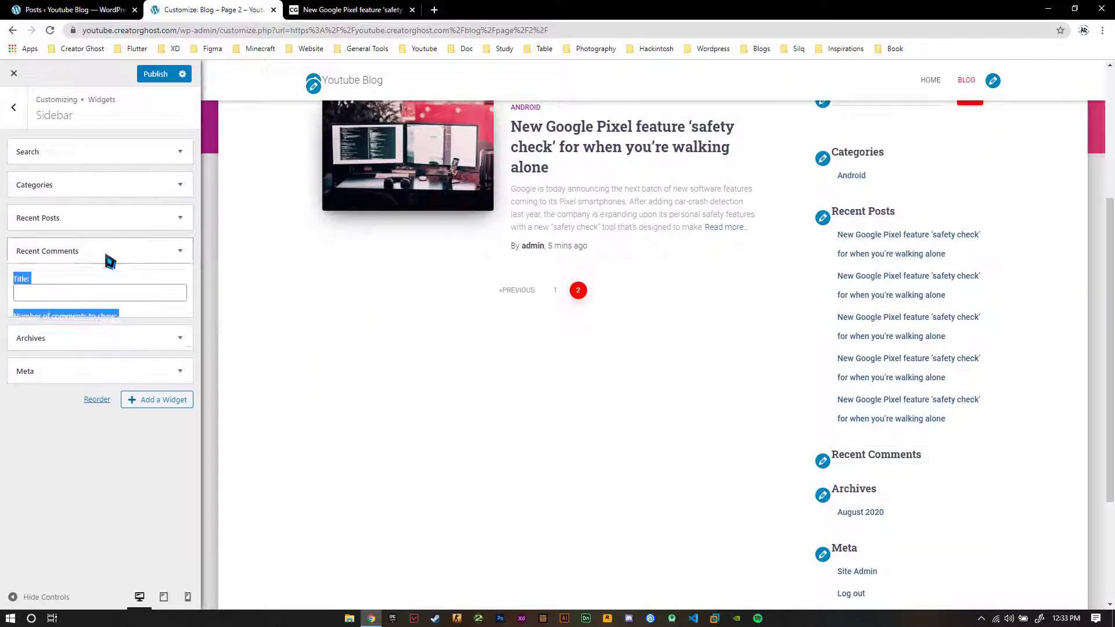
{"action": "left_click", "coordinate": [86, 364]}
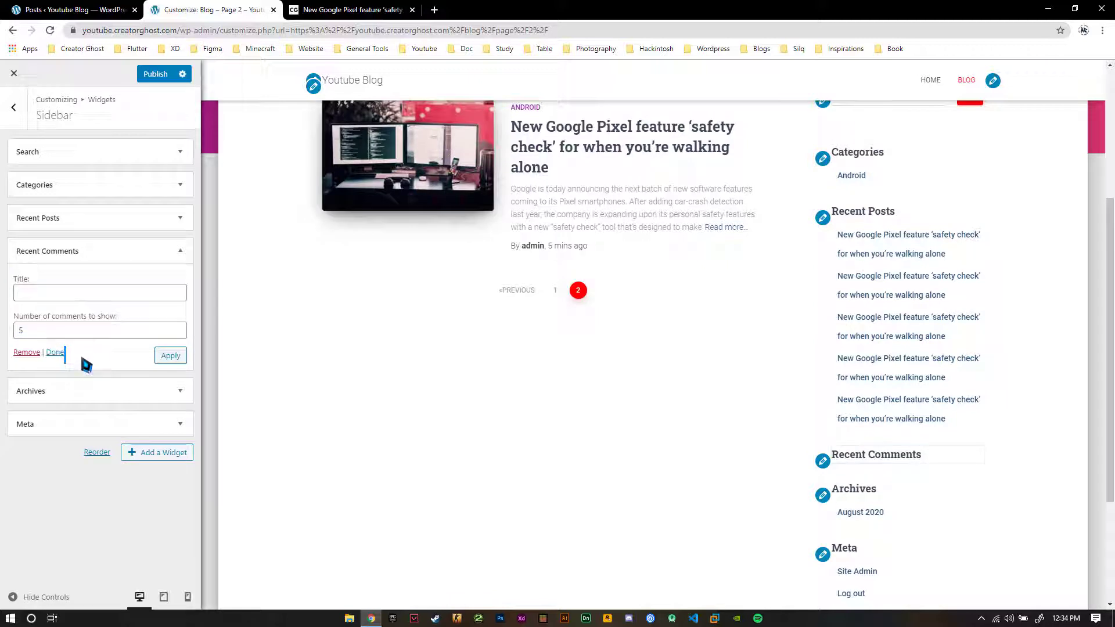
{"action": "left_click", "coordinate": [26, 353]}
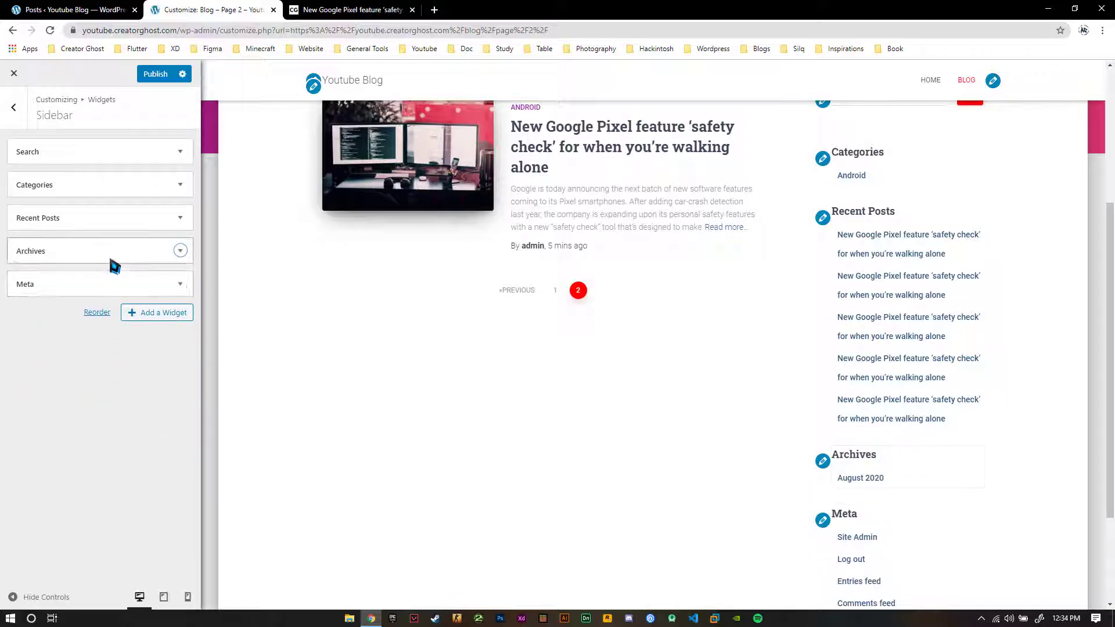
{"action": "left_click", "coordinate": [107, 252]}
{"action": "left_click", "coordinate": [27, 347]}
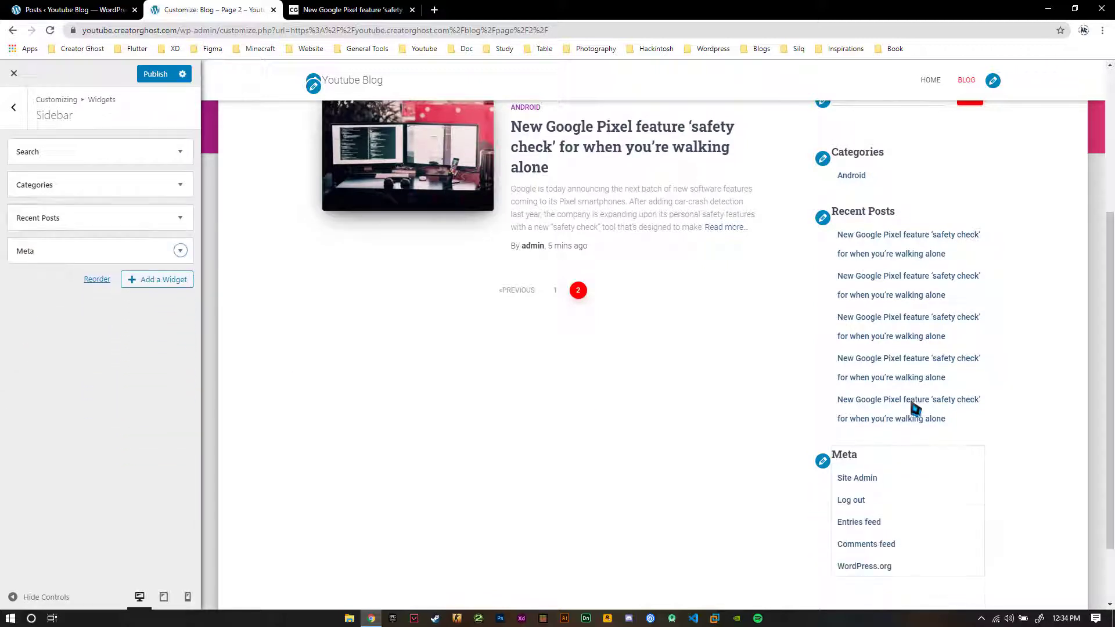
{"action": "left_click", "coordinate": [104, 256]}
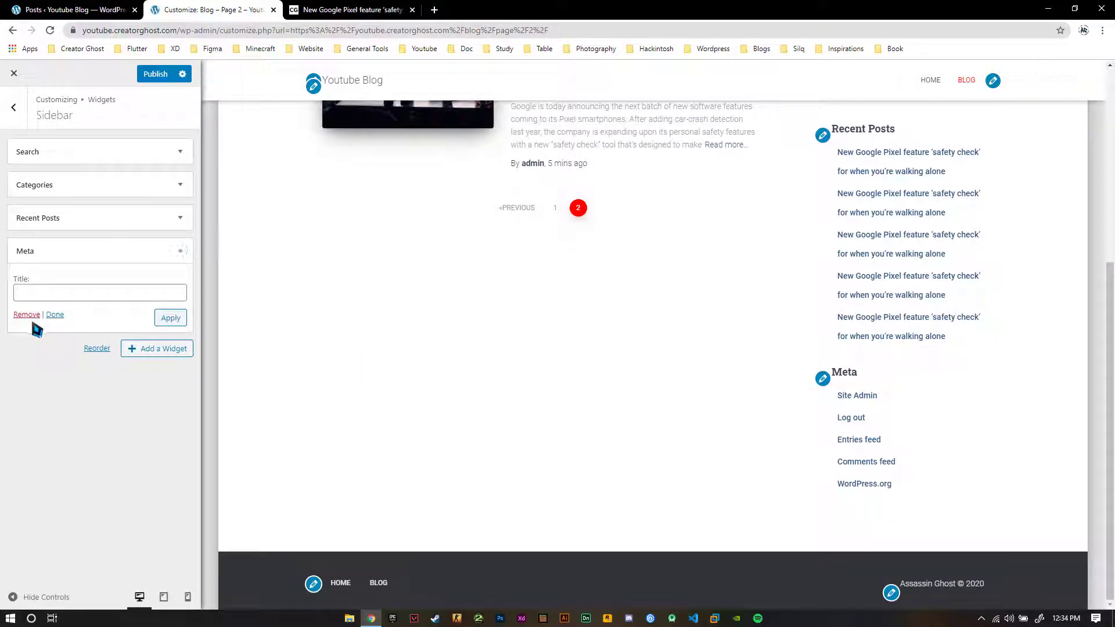
{"action": "left_click", "coordinate": [28, 315]}
- Add a Calendar widget to the sidebar below Recent Posts and title it "Calender"
{"action": "left_click", "coordinate": [165, 244]}
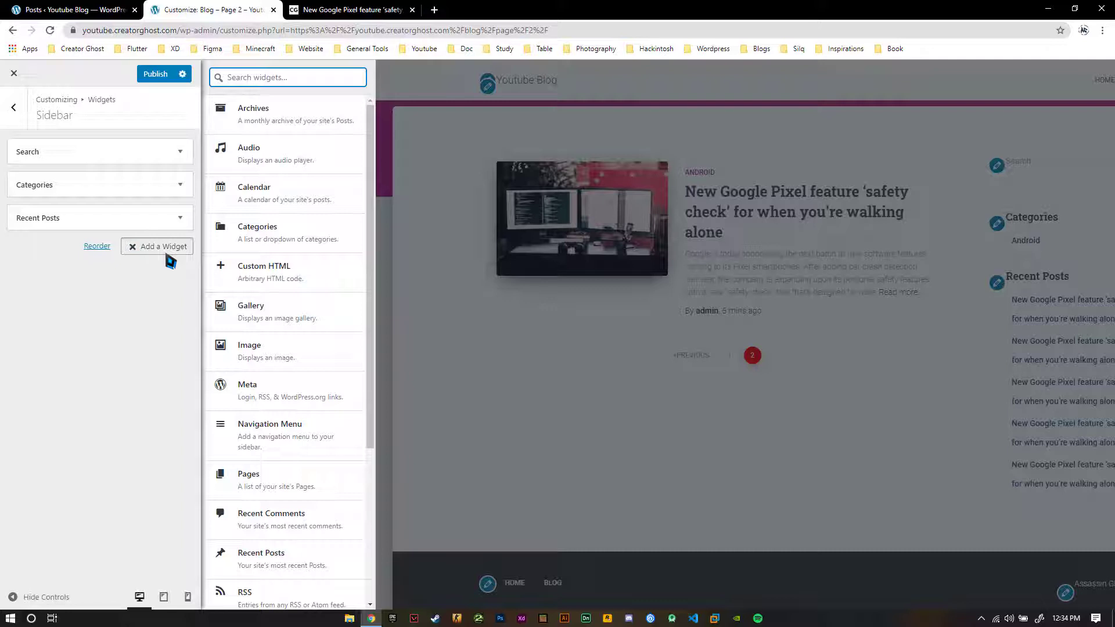
{"action": "left_click", "coordinate": [267, 194]}
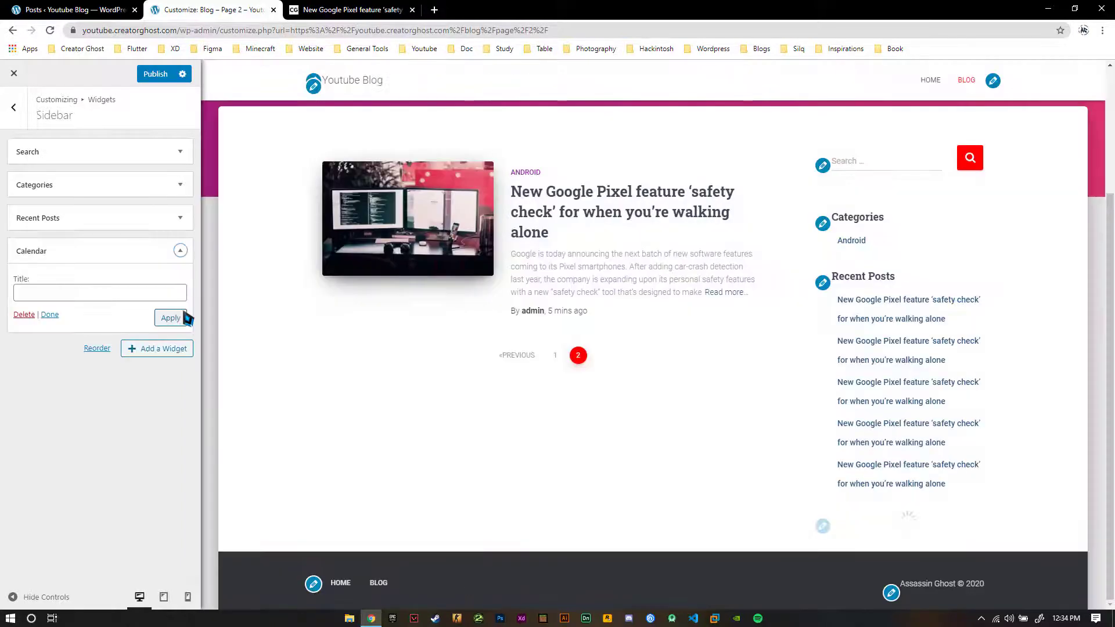
{"action": "scroll", "coordinate": [982, 350], "scroll_direction": "down", "scroll_amount": 3}
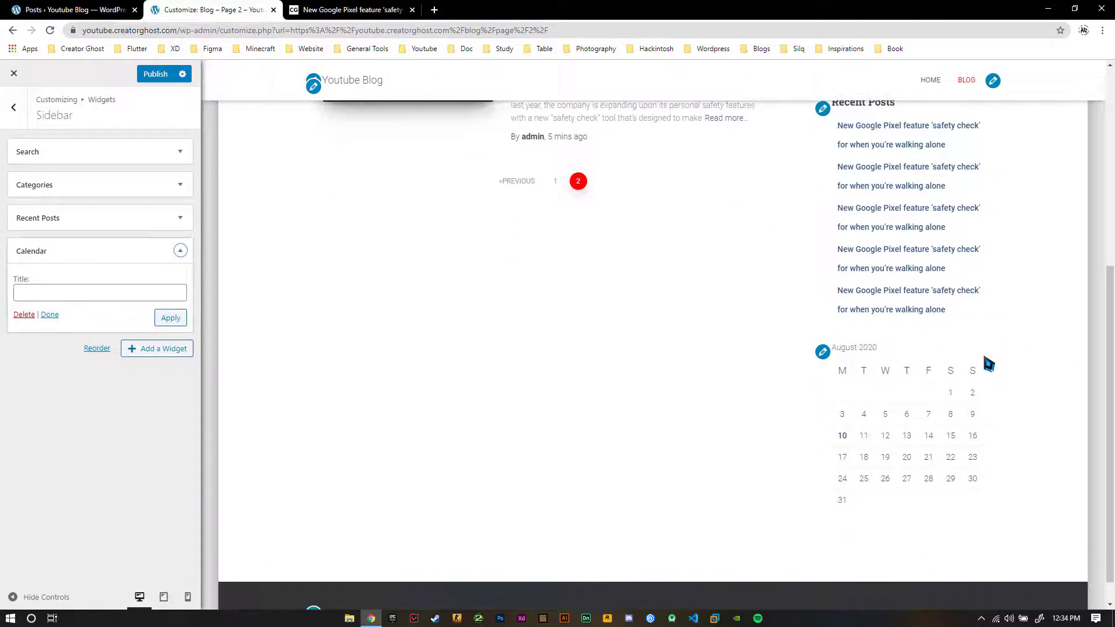
{"action": "left_click", "coordinate": [52, 293]}
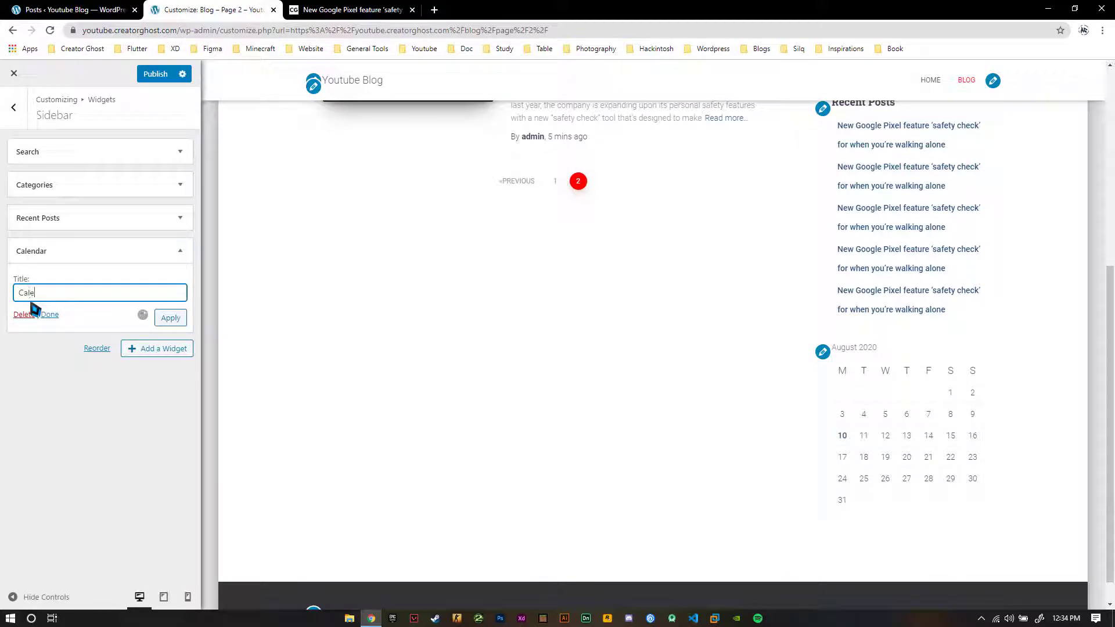
{"action": "left_click", "coordinate": [168, 324]}
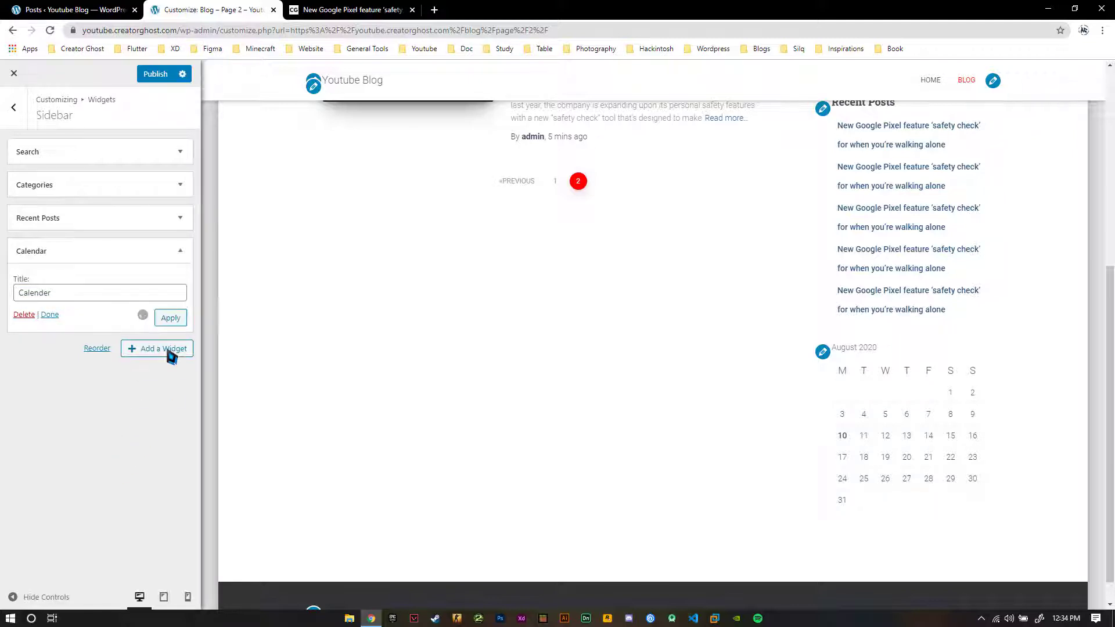
- Look through the available widgets down to WPForms without adding one
{"action": "left_click", "coordinate": [168, 350]}
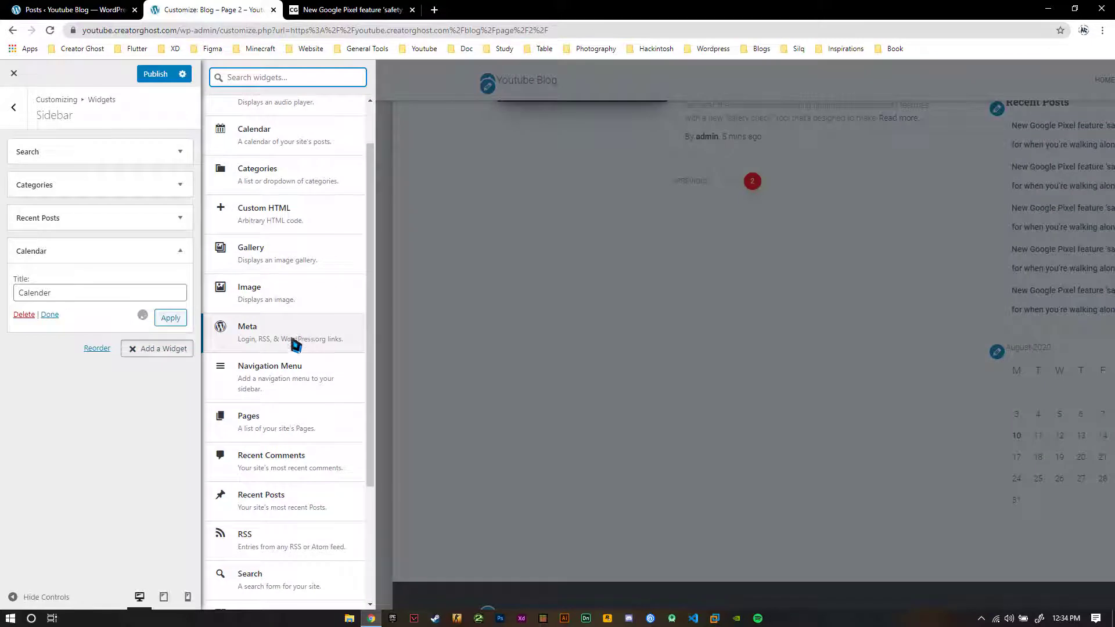
{"action": "scroll", "coordinate": [295, 345], "scroll_direction": "down", "scroll_amount": 2}
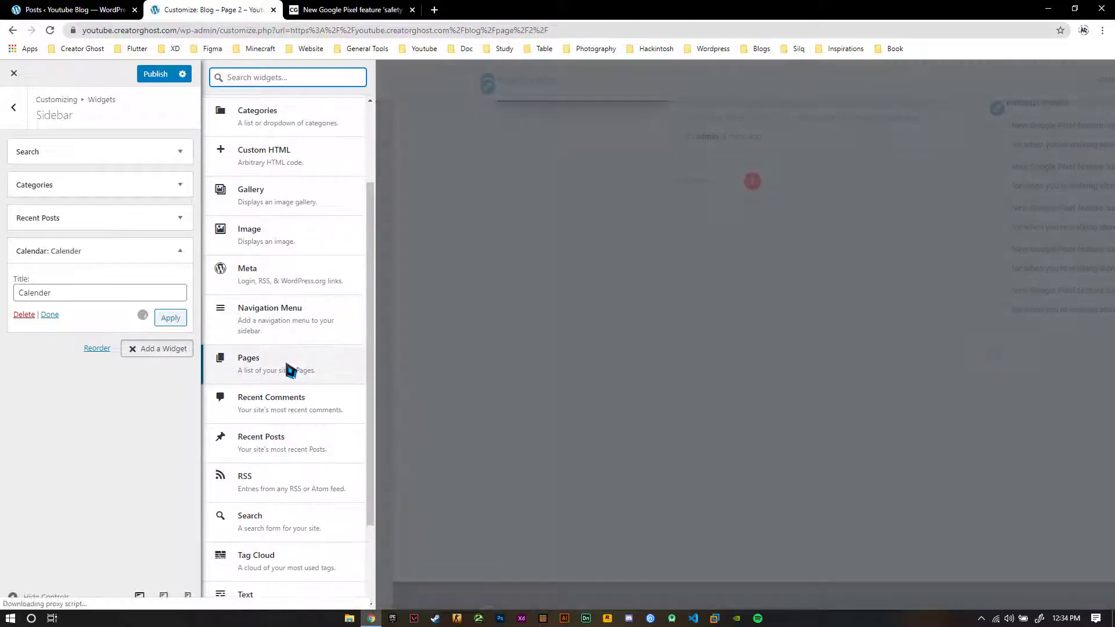
{"action": "scroll", "coordinate": [290, 384], "scroll_direction": "down", "scroll_amount": 2}
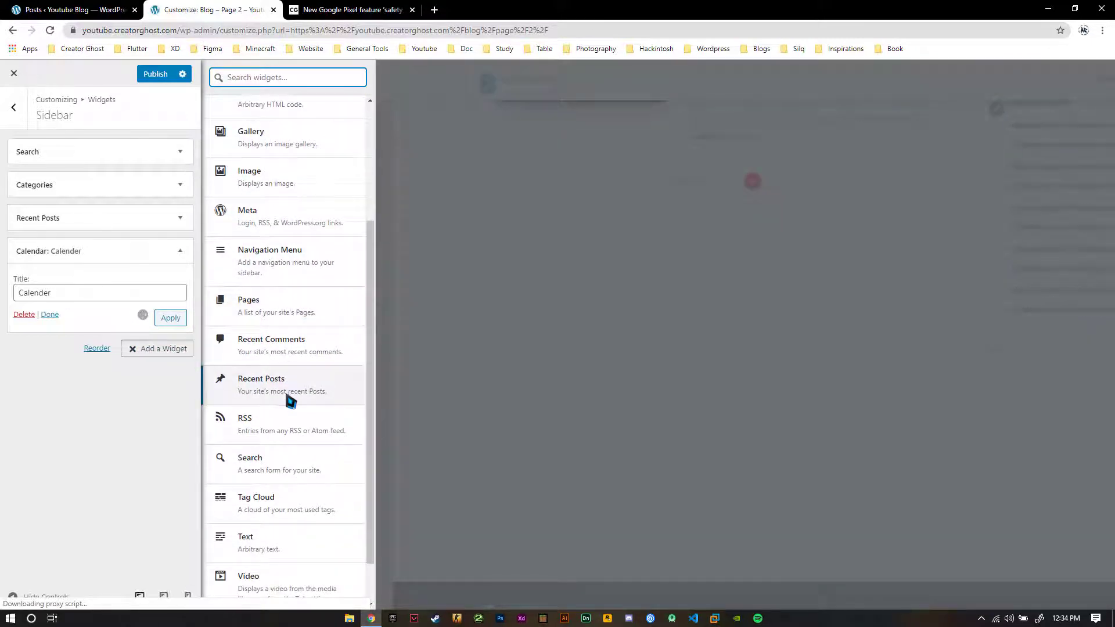
{"action": "scroll", "coordinate": [289, 406], "scroll_direction": "down", "scroll_amount": 1}
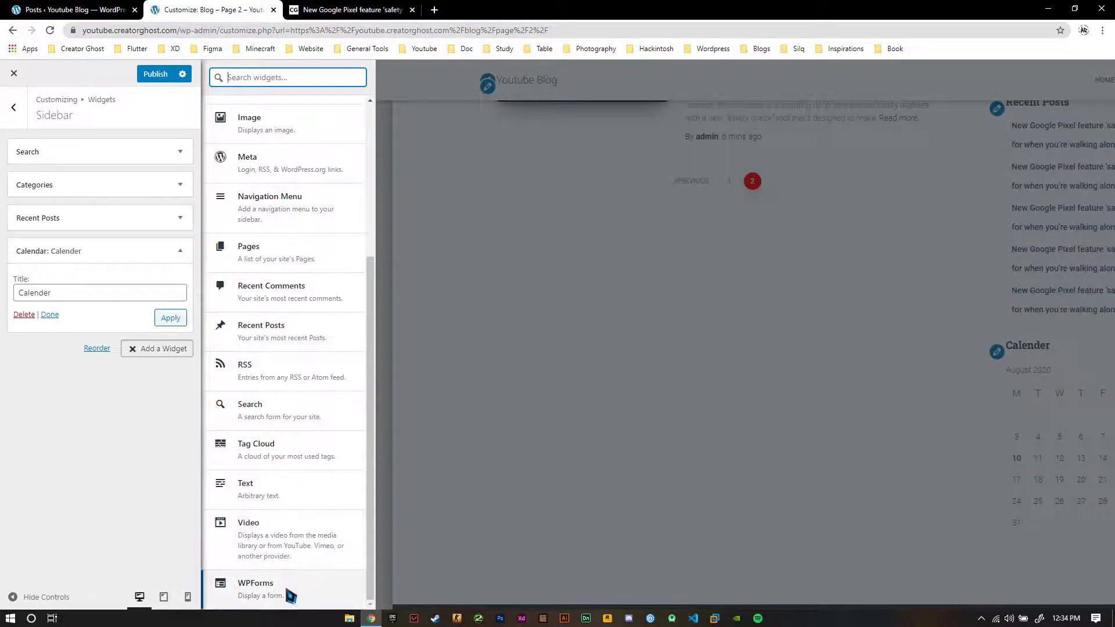
{"action": "scroll", "coordinate": [288, 507], "scroll_direction": "up", "scroll_amount": 4}
{"action": "left_click", "coordinate": [82, 487]}
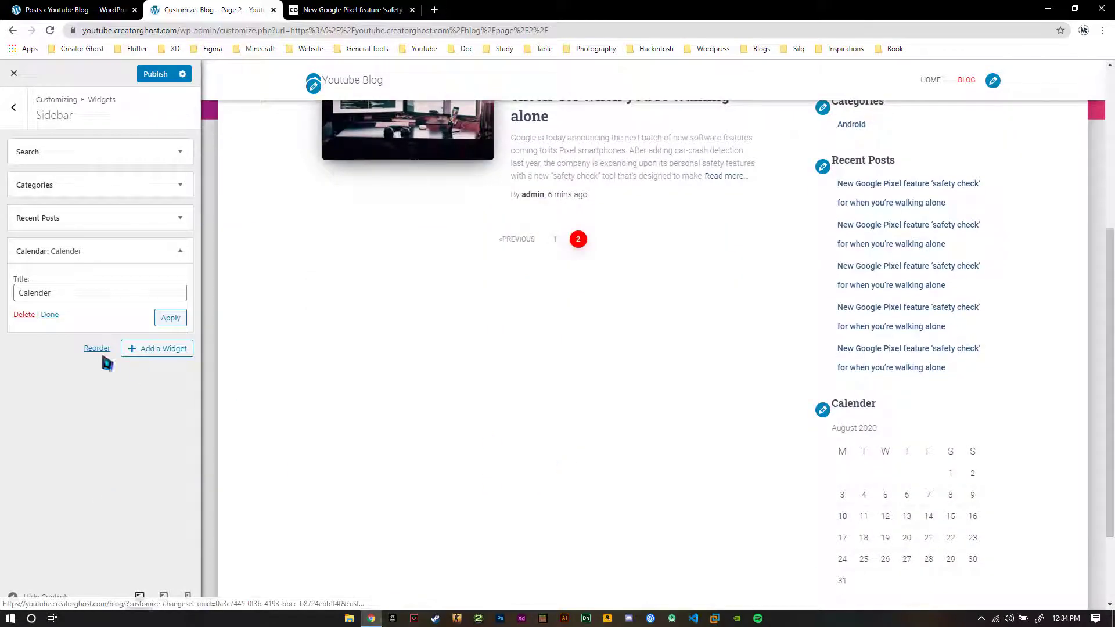
- Delete the Calendar widget from the sidebar and publish the customizer changes
{"action": "left_click", "coordinate": [23, 315]}
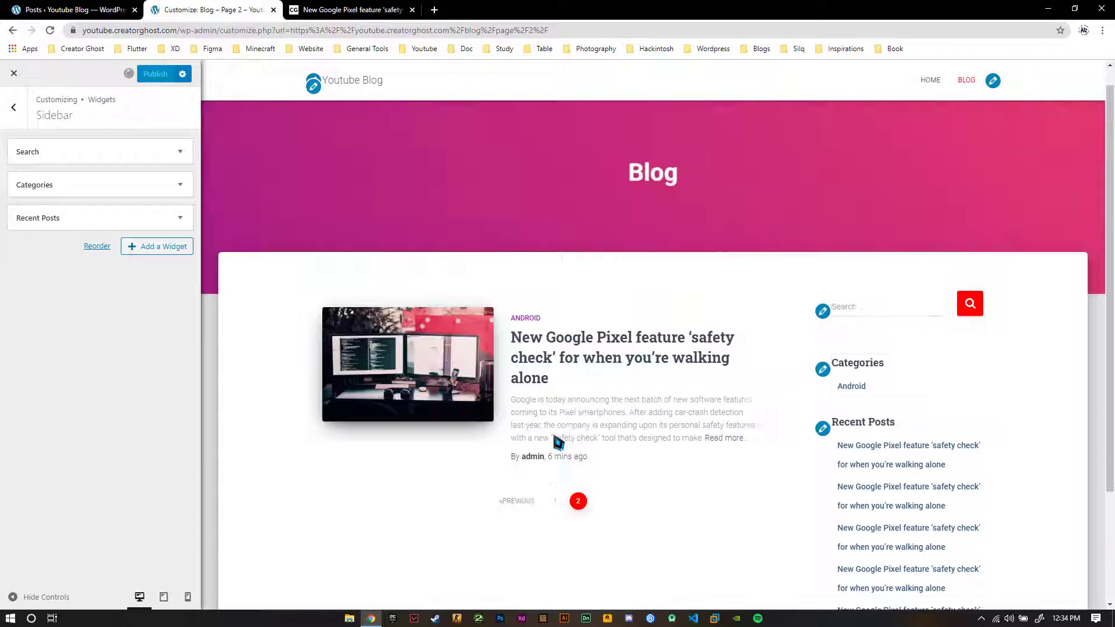
{"action": "left_click", "coordinate": [156, 74]}
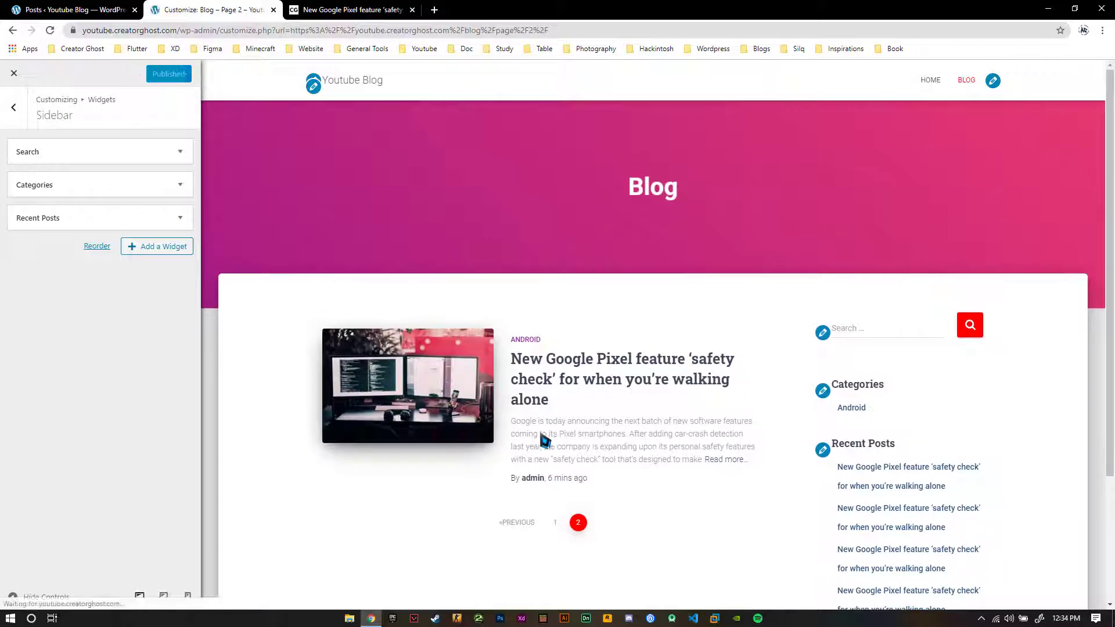
- Close the customizer and examine the sidebar on the Blog's second page, including its Categories and Recent Posts sections
{"action": "left_click", "coordinate": [301, 7]}
{"action": "right_click", "coordinate": [301, 7]}
{"action": "left_click", "coordinate": [195, 8]}
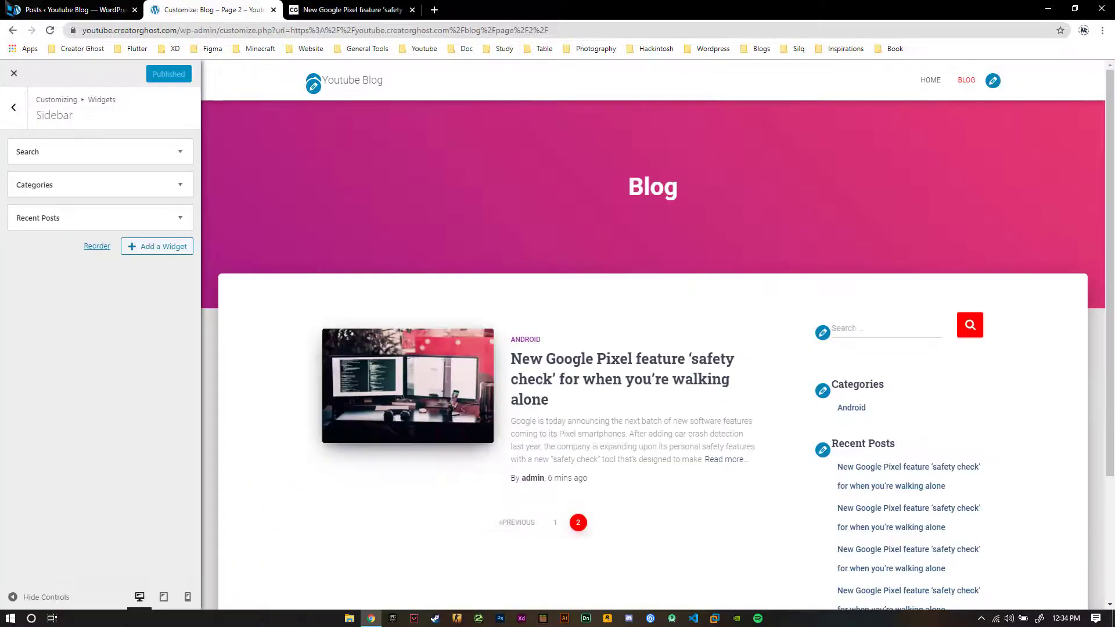
{"action": "left_click", "coordinate": [13, 8]}
{"action": "left_click", "coordinate": [191, 9]}
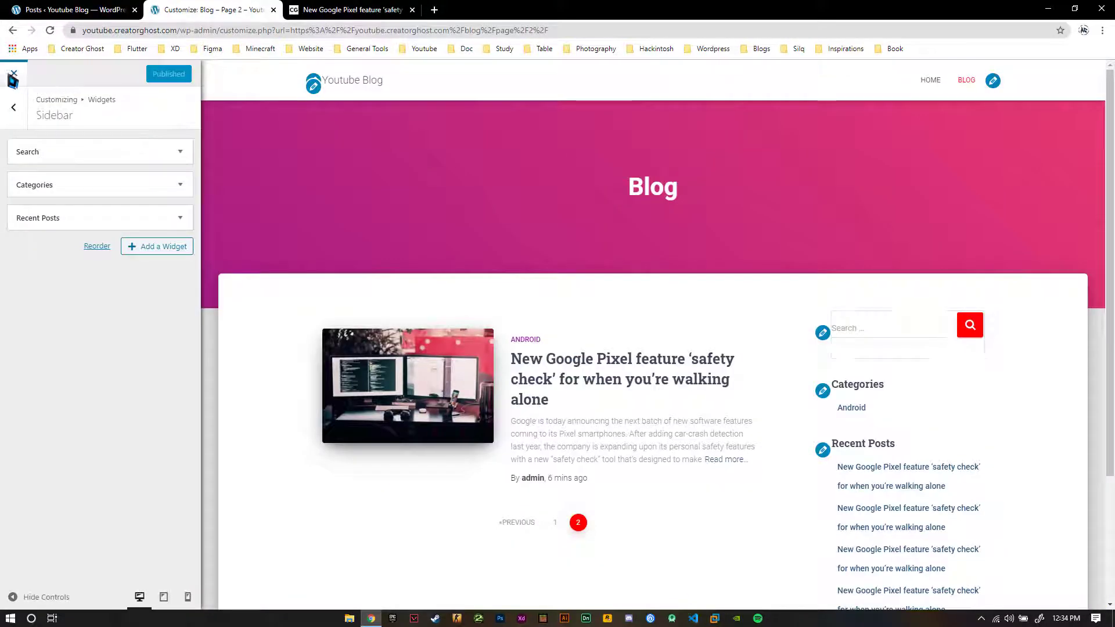
{"action": "key", "text": "F5"}
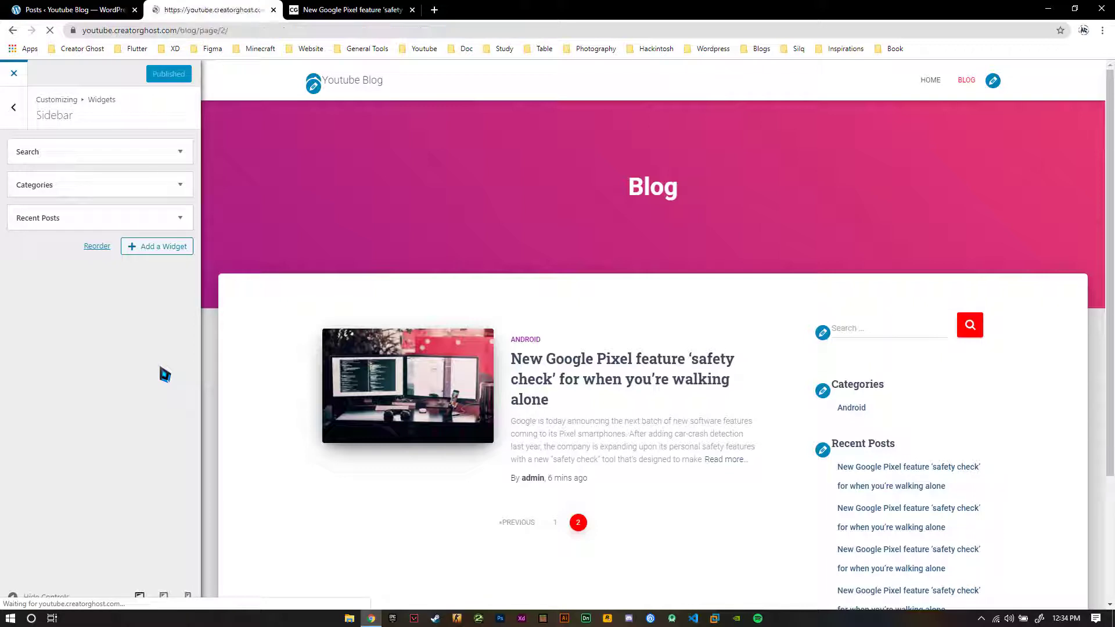
{"action": "scroll", "coordinate": [859, 356], "scroll_direction": "down", "scroll_amount": 2}
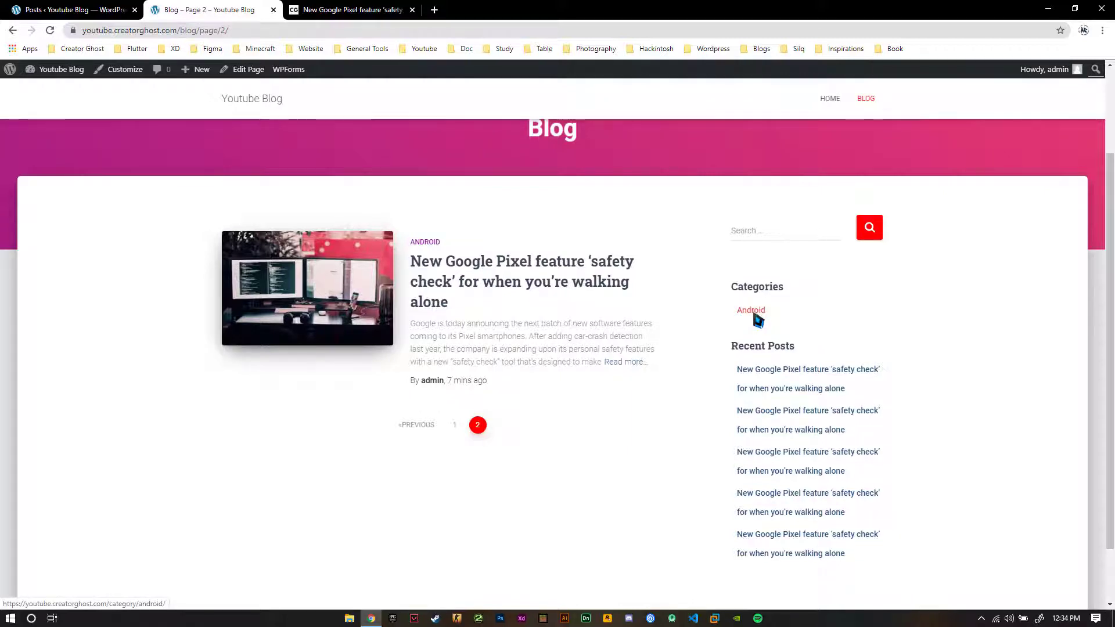
{"action": "scroll", "coordinate": [777, 366], "scroll_direction": "down", "scroll_amount": 1}
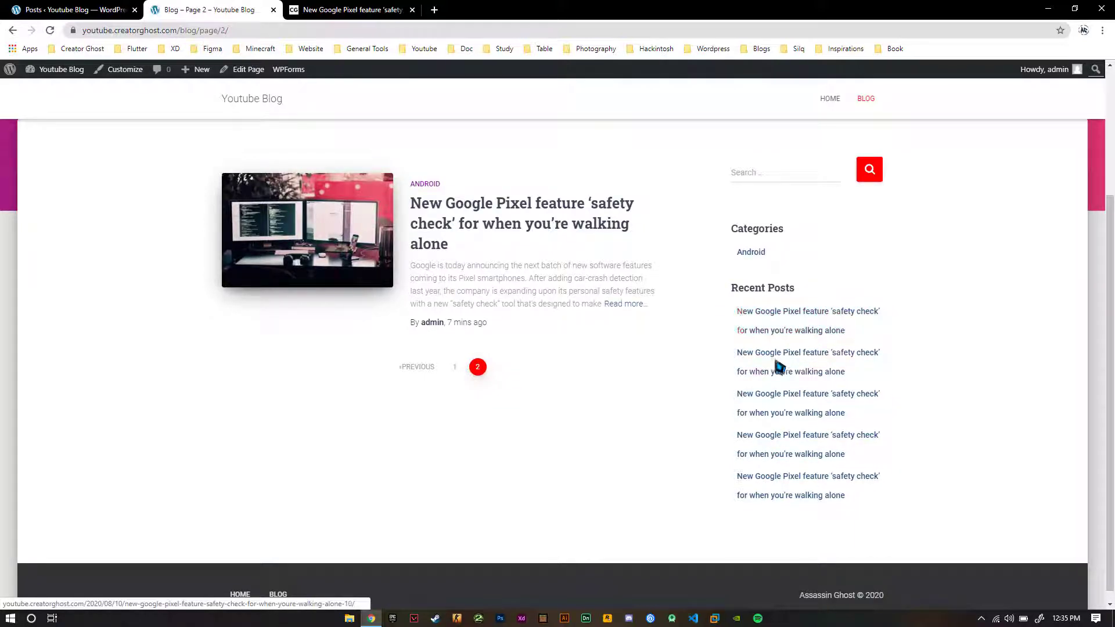
- Return to the first page of the Blog and open the site customizer from there in a new tab
{"action": "left_click", "coordinate": [457, 368]}
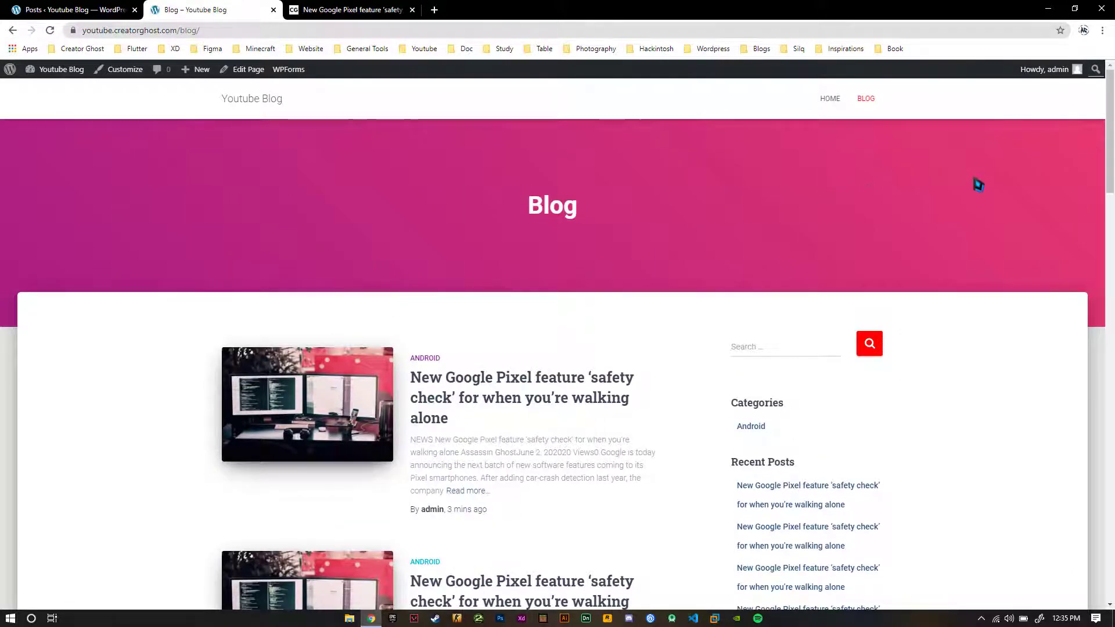
{"action": "right_click", "coordinate": [110, 69]}
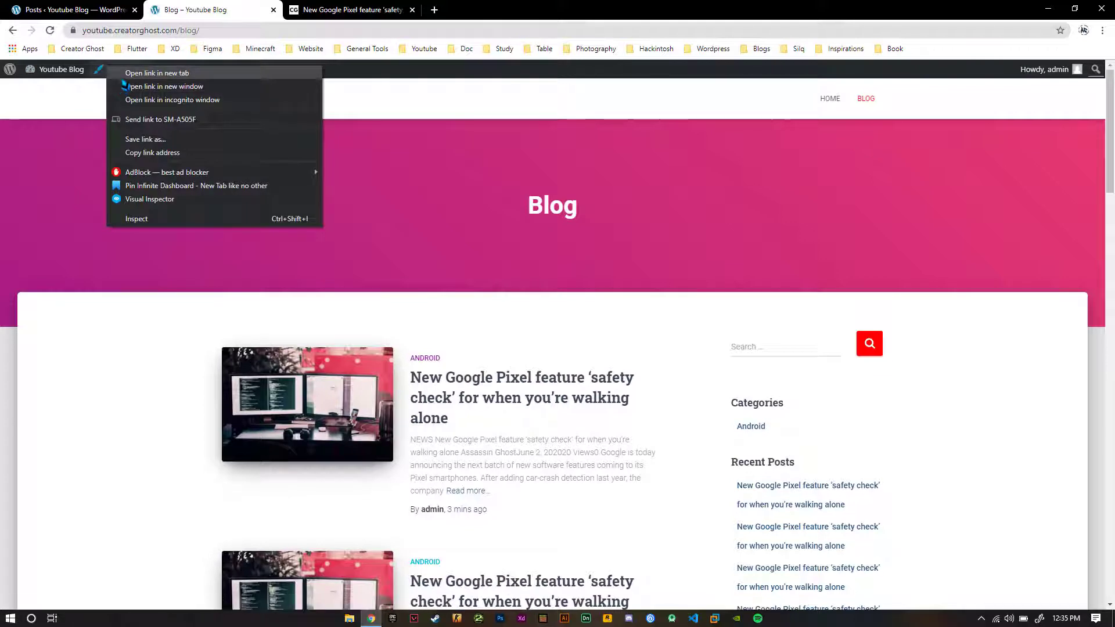
{"action": "left_click", "coordinate": [131, 77]}
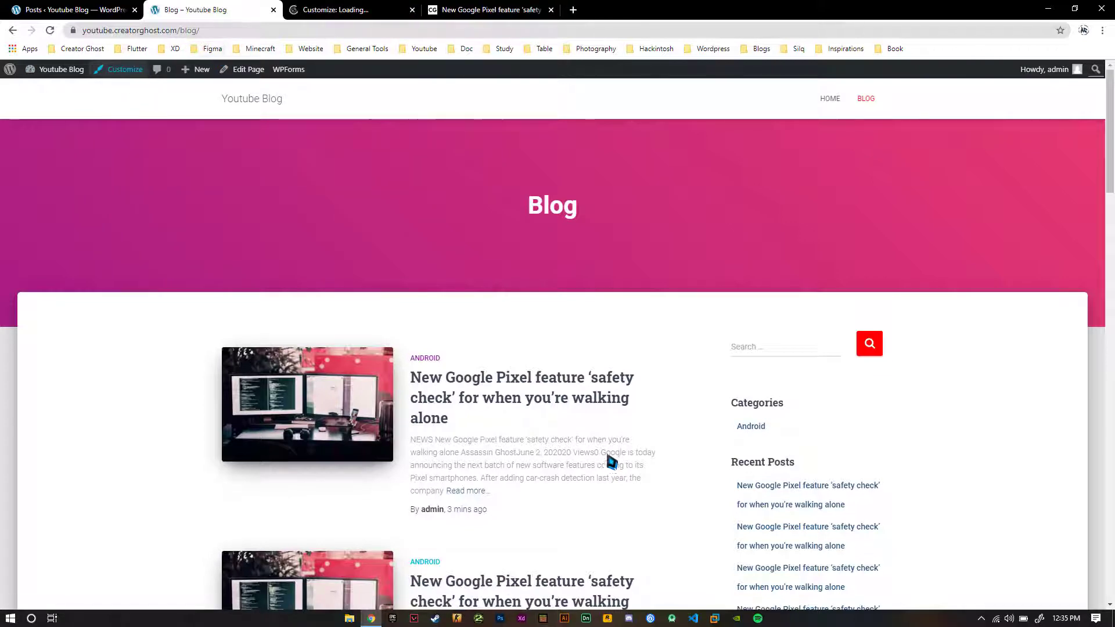
- Open the first listed Blog article in a new tab and compare its header and layout with the Blog page
{"action": "middle_click", "coordinate": [348, 392]}
{"action": "left_click", "coordinate": [500, 9]}
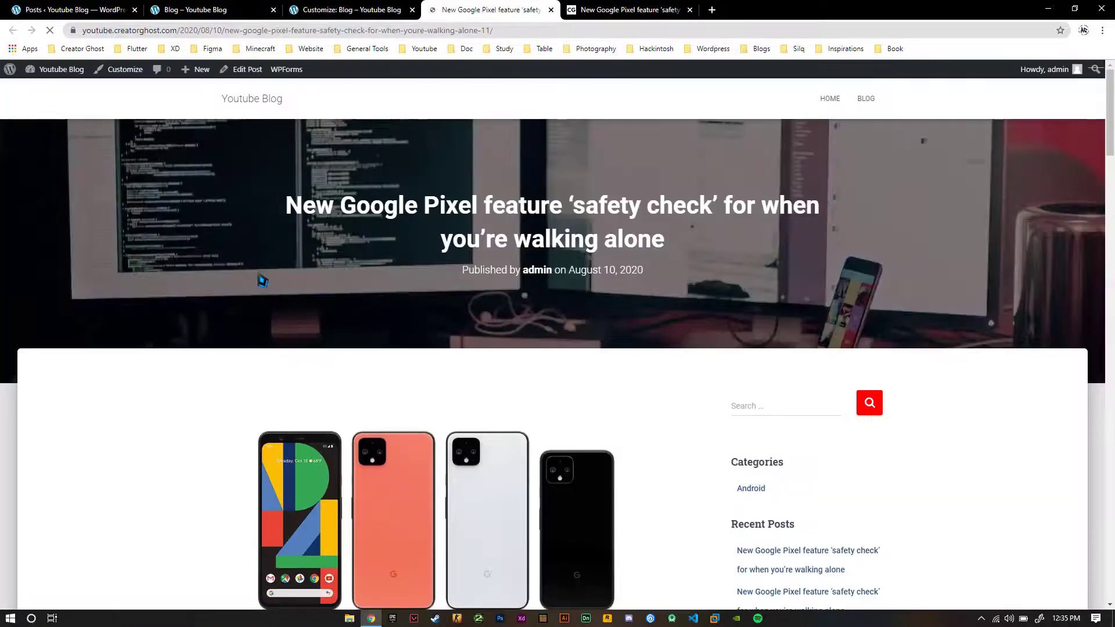
{"action": "left_click", "coordinate": [221, 9]}
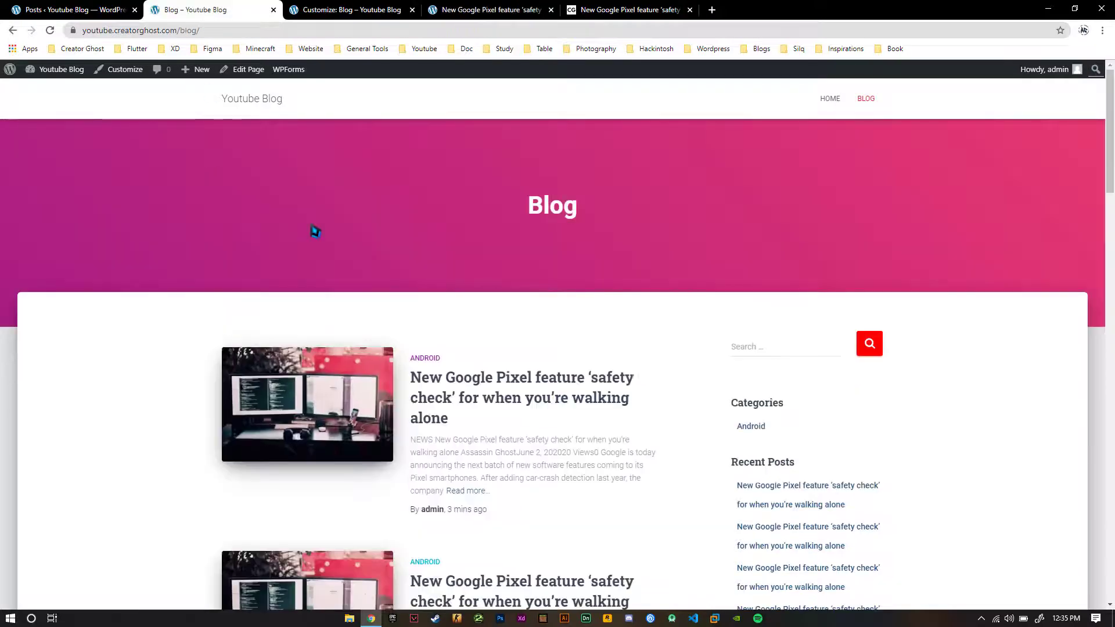
{"action": "left_click", "coordinate": [494, 9]}
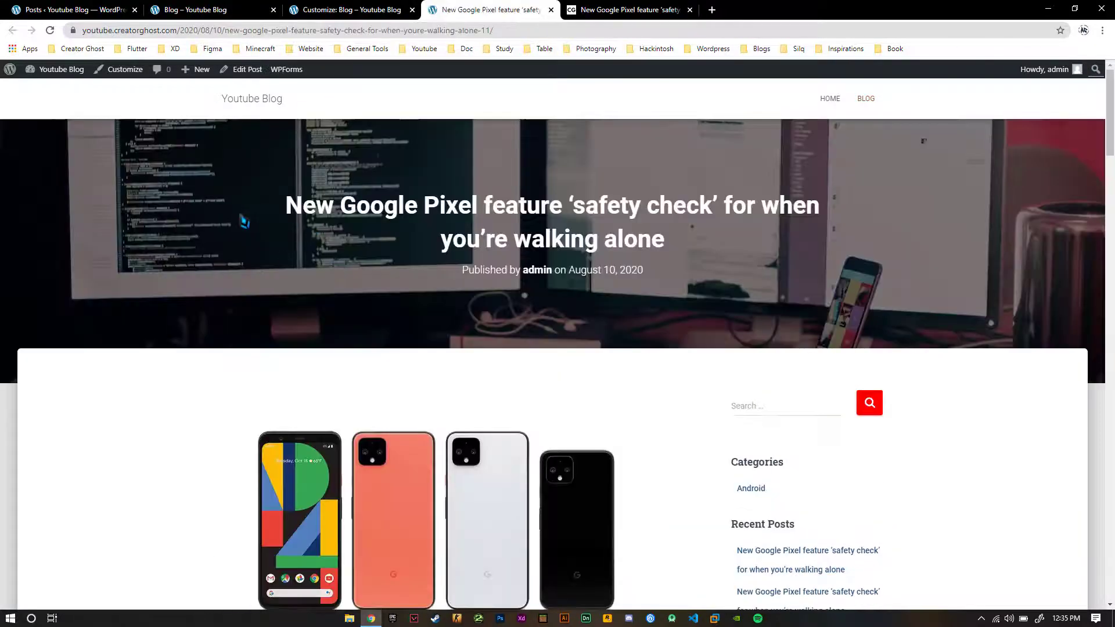
{"action": "scroll", "coordinate": [244, 222], "scroll_direction": "down", "scroll_amount": 20}
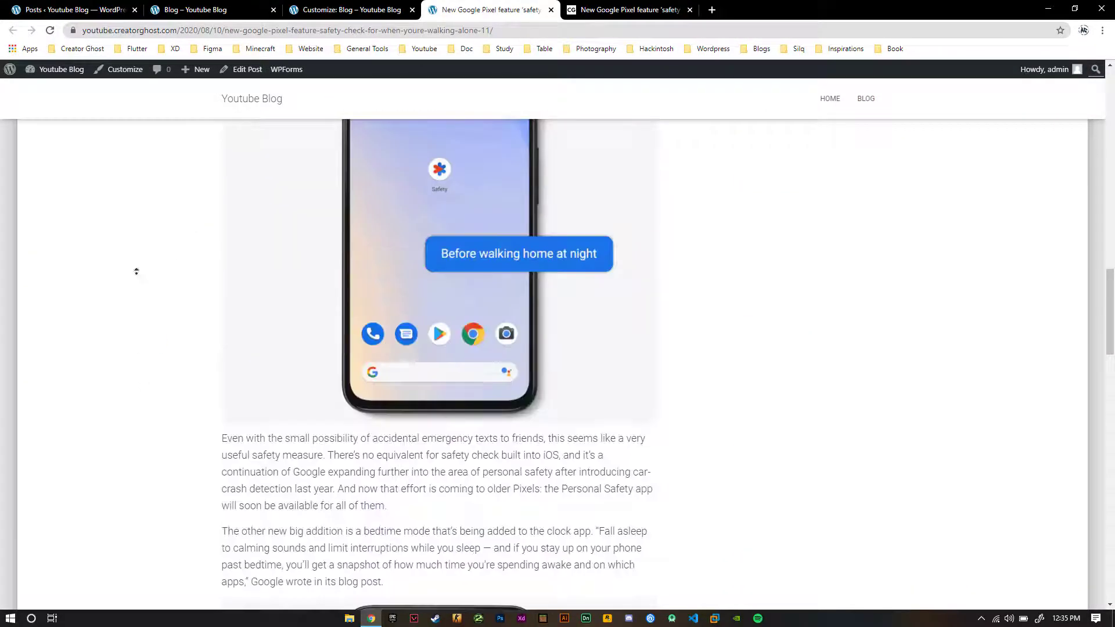
{"action": "key", "text": "Home"}
- Return to the site customizer and open the Header Settings within Header Options
{"action": "left_click", "coordinate": [367, 8]}
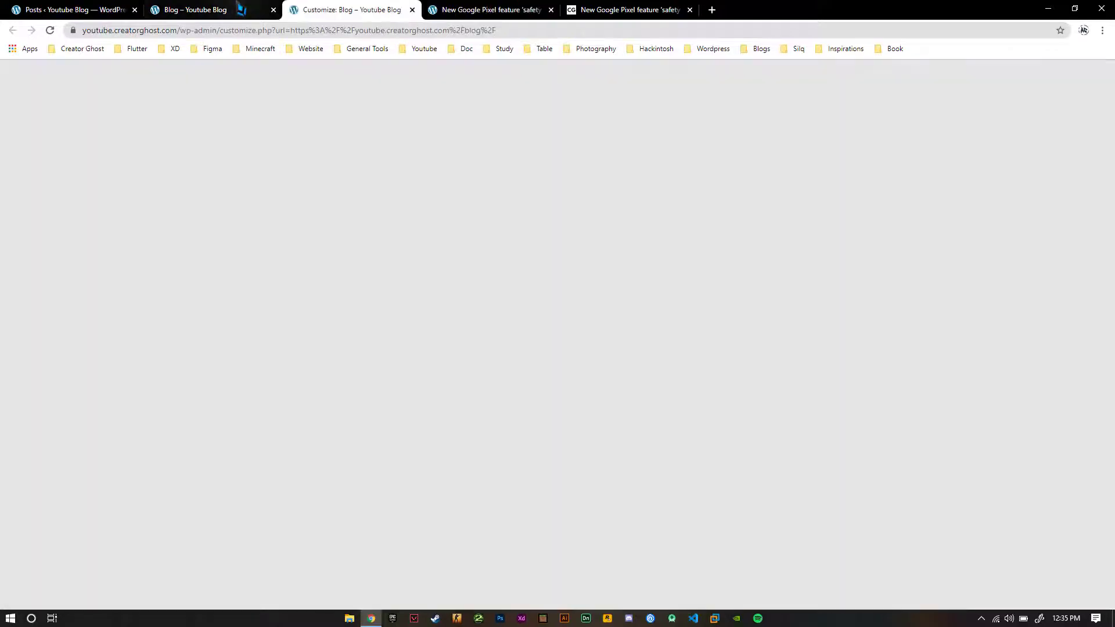
{"action": "left_click", "coordinate": [235, 10]}
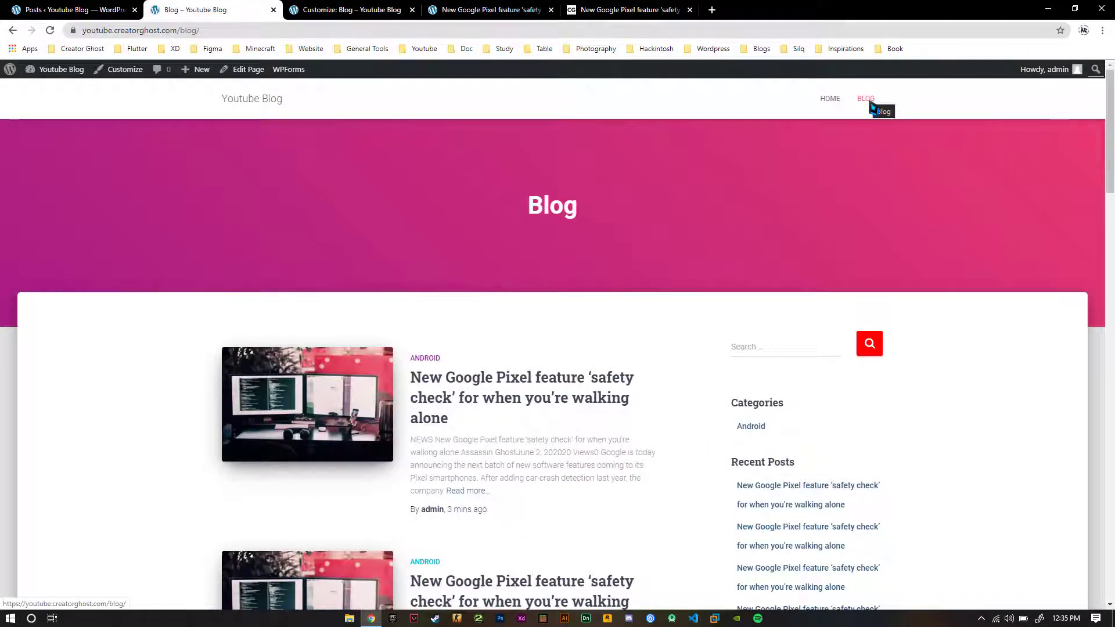
{"action": "key", "text": "ctrl+Tab"}
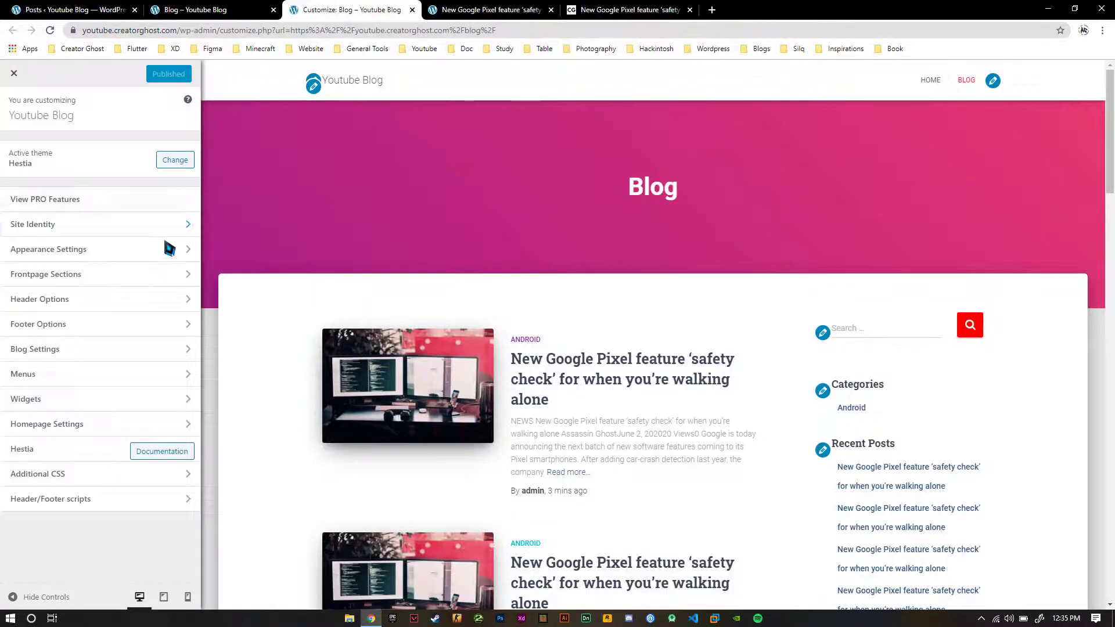
{"action": "left_click", "coordinate": [93, 302]}
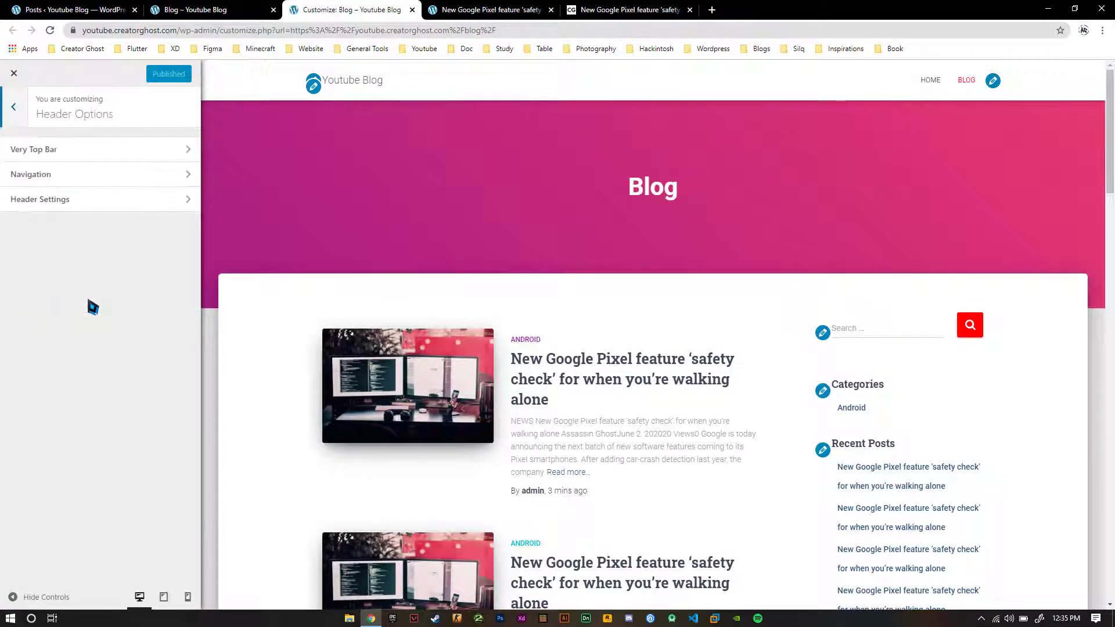
{"action": "left_click", "coordinate": [91, 200]}
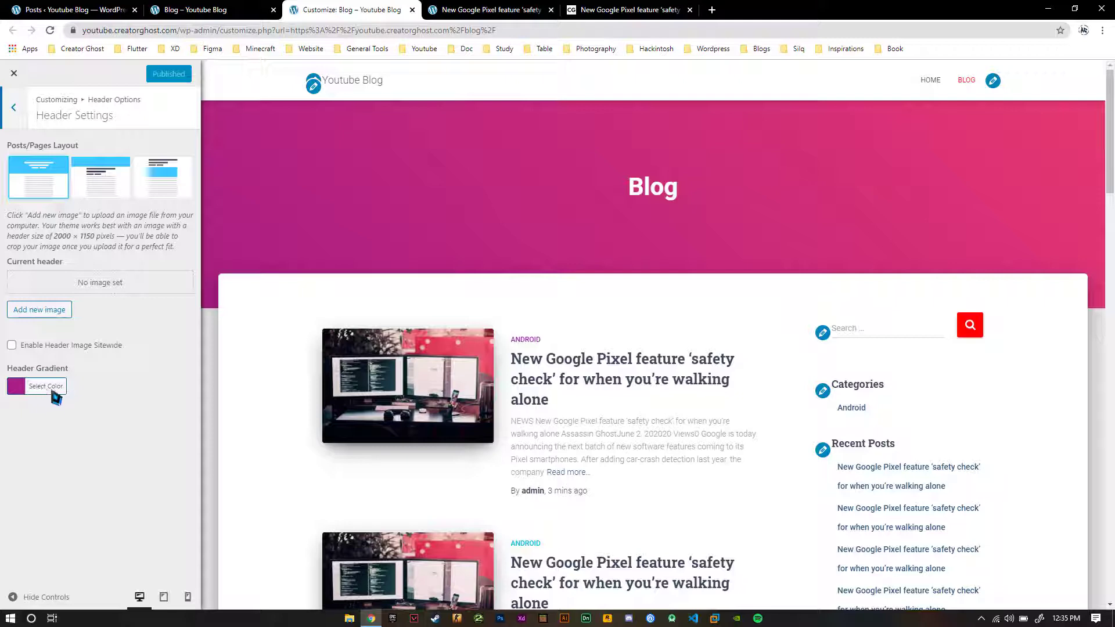
- Set the red-lit keyboard image from the media library as the header image using the suggested crop, and publish the change
{"action": "left_click", "coordinate": [42, 310]}
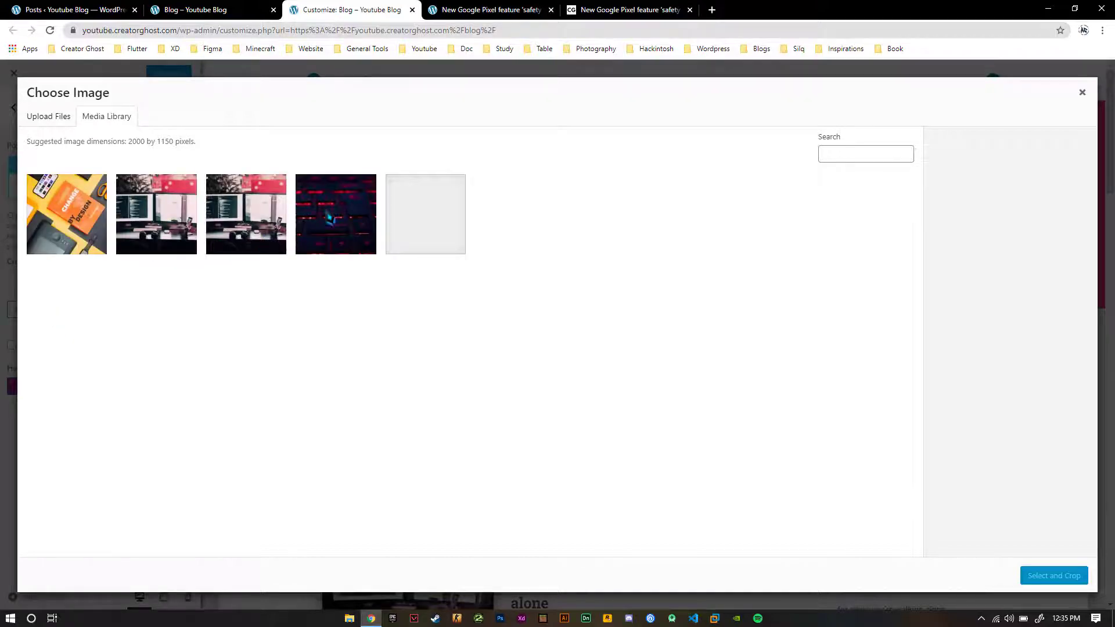
{"action": "left_click", "coordinate": [329, 218]}
{"action": "left_click", "coordinate": [1071, 576]}
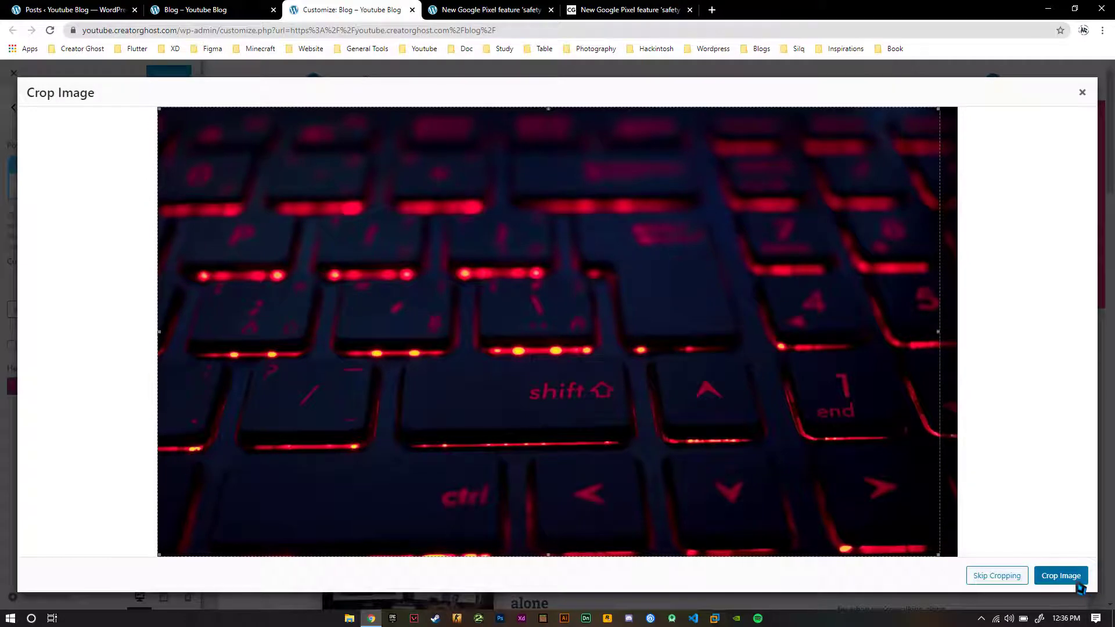
{"action": "left_click", "coordinate": [1077, 578]}
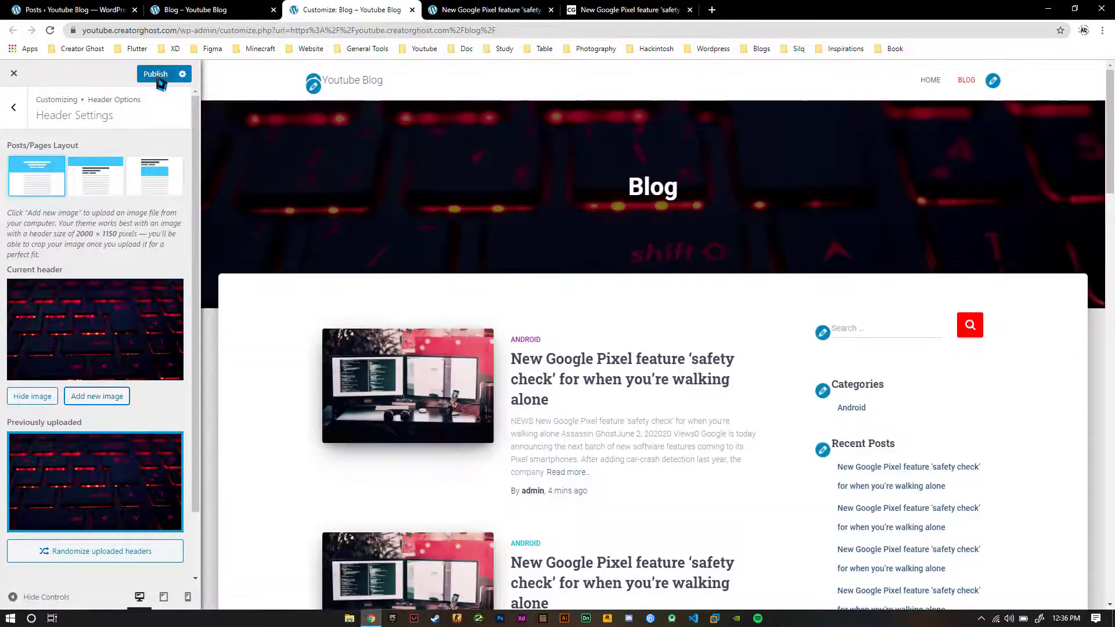
{"action": "left_click", "coordinate": [158, 79]}
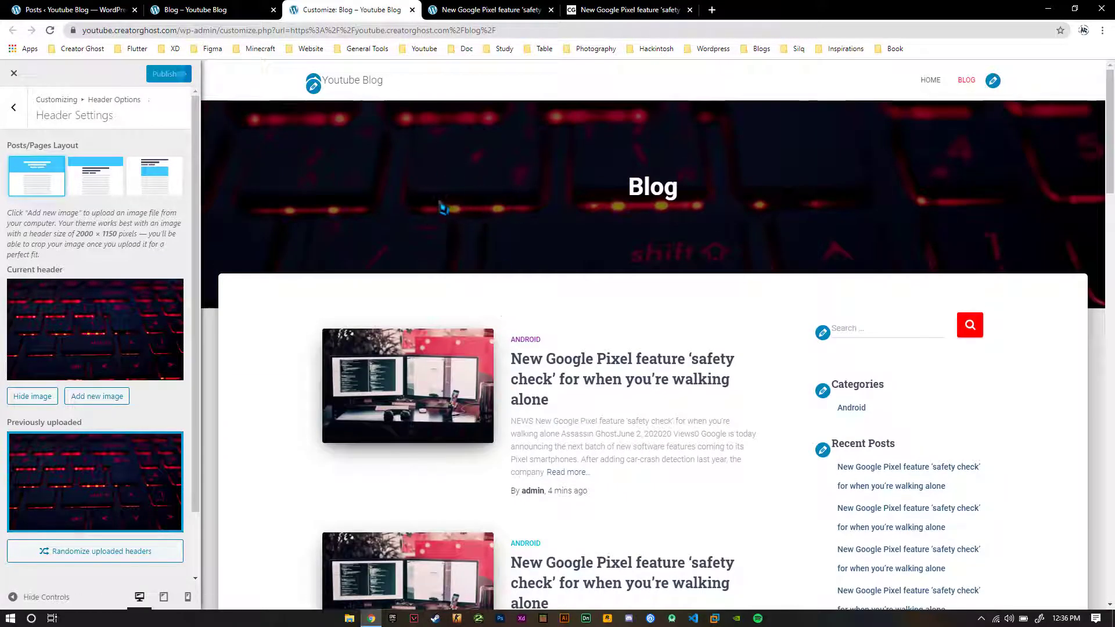
- Reload the Blog page and check its header and post list
{"action": "left_click", "coordinate": [233, 12]}
{"action": "right_click", "coordinate": [233, 12]}
{"action": "left_click", "coordinate": [256, 43]}
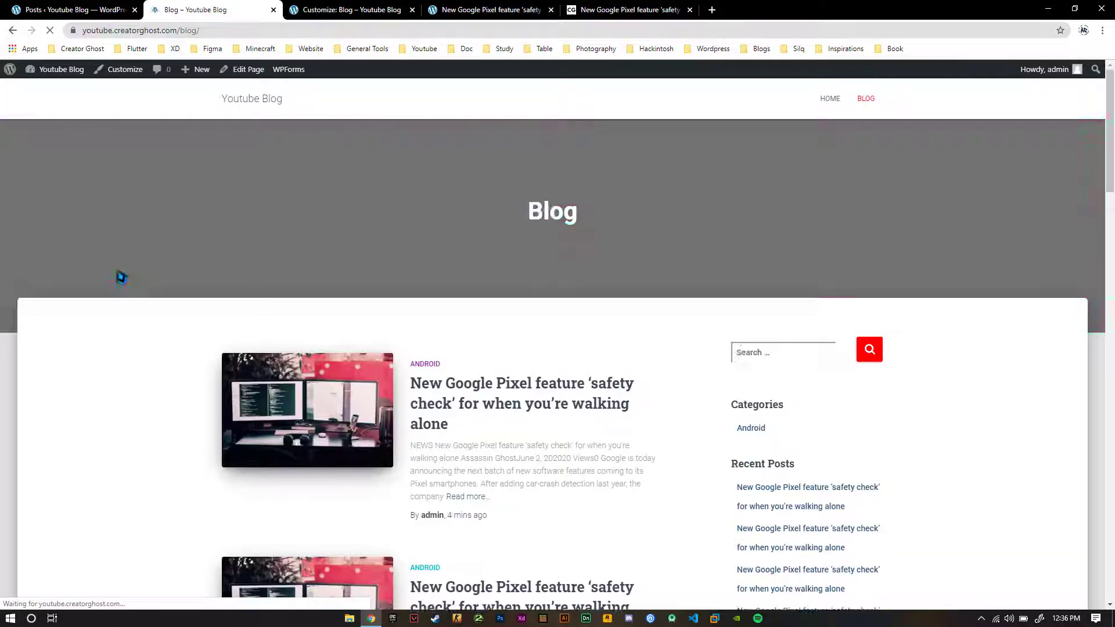
{"action": "scroll", "coordinate": [119, 273], "scroll_direction": "down", "scroll_amount": 6}
{"action": "scroll", "coordinate": [122, 272], "scroll_direction": "down", "scroll_amount": 8}
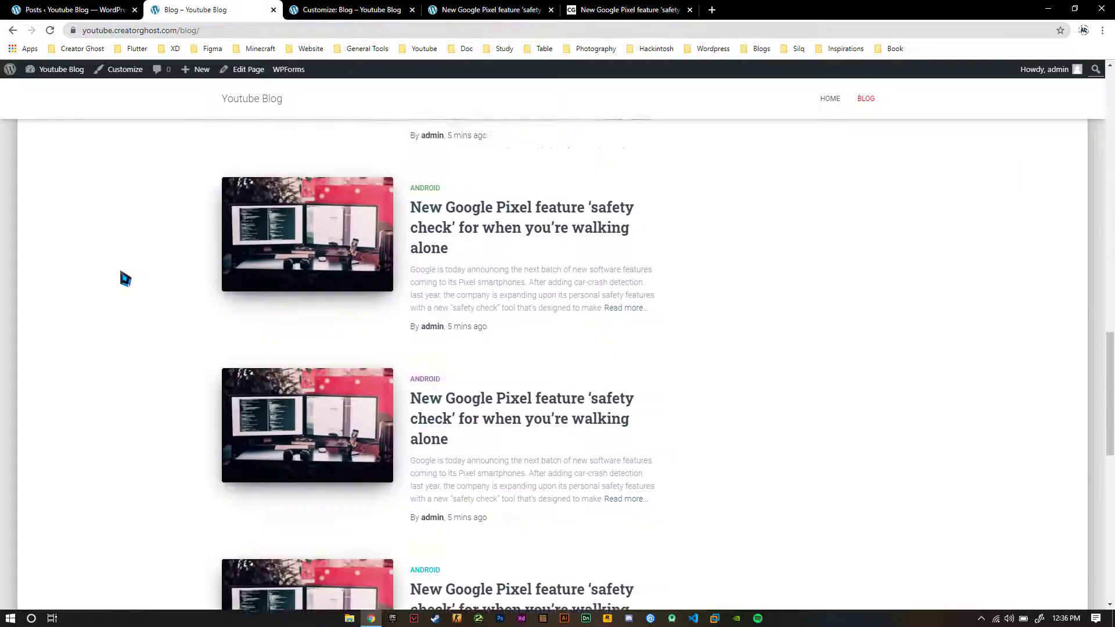
{"action": "scroll", "coordinate": [149, 249], "scroll_direction": "up", "scroll_amount": 14}
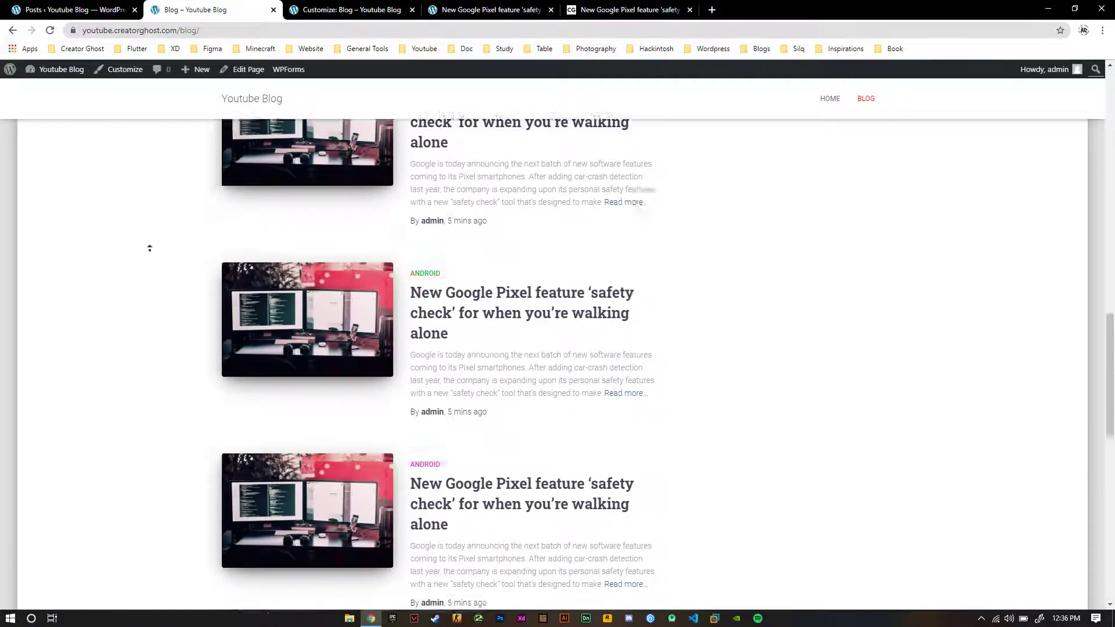
- Go to the site's home page and close the customizer tab and both article tabs
{"action": "left_click", "coordinate": [250, 105]}
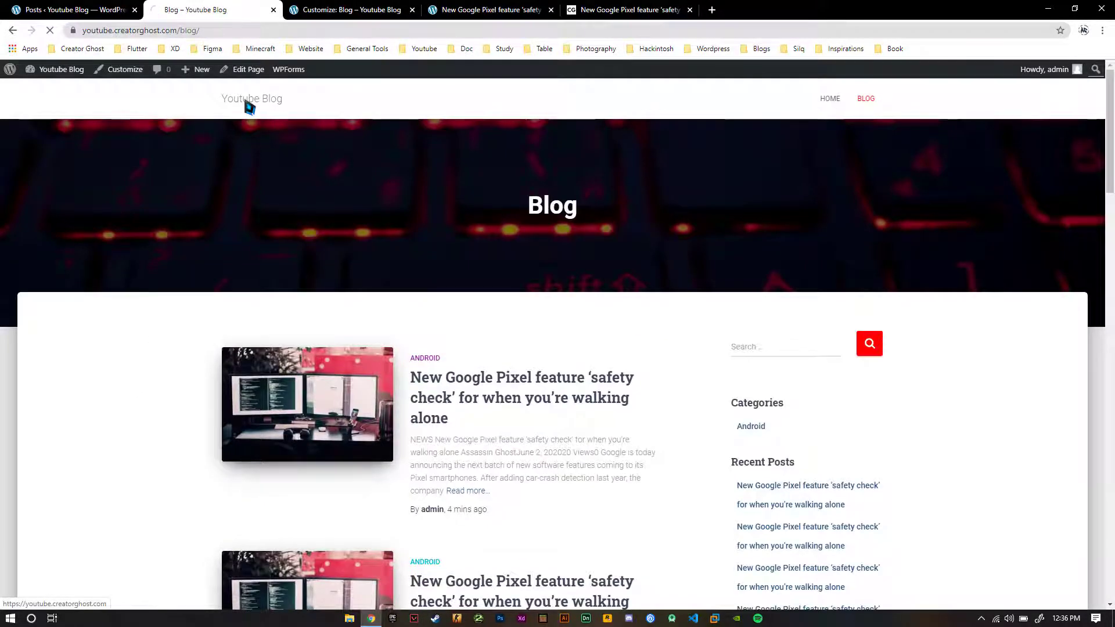
{"action": "middle_click", "coordinate": [324, 12]}
{"action": "middle_click", "coordinate": [326, 12]}
{"action": "middle_click", "coordinate": [326, 12]}
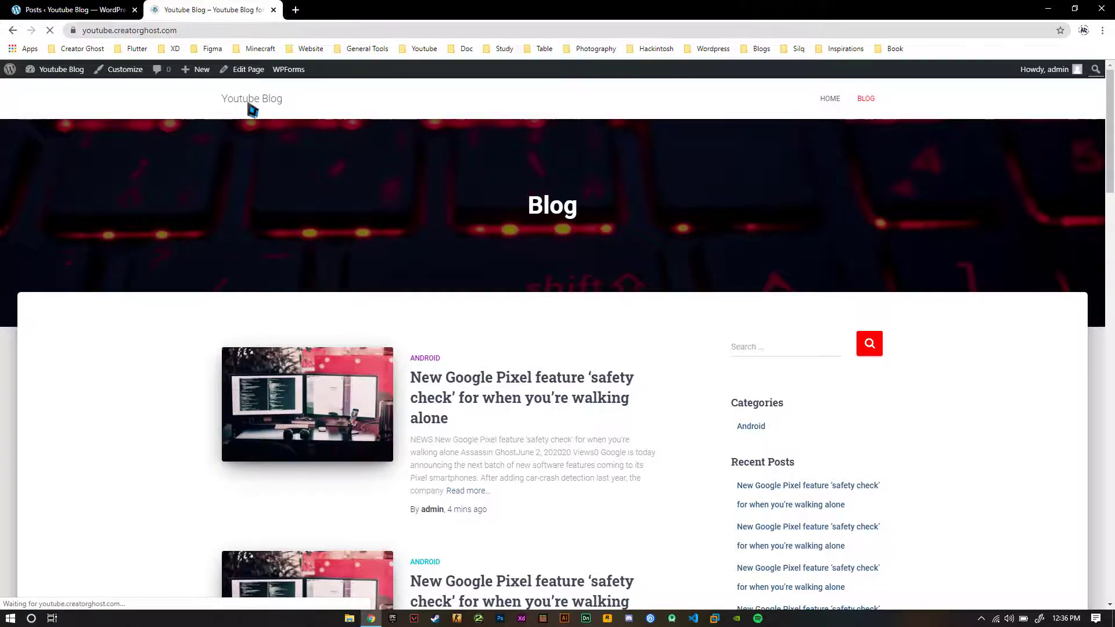
- Examine the home page's header, subscribe sections, latest blog posts, and contact section down to the footer
{"action": "scroll", "coordinate": [108, 247], "scroll_direction": "down", "scroll_amount": 15}
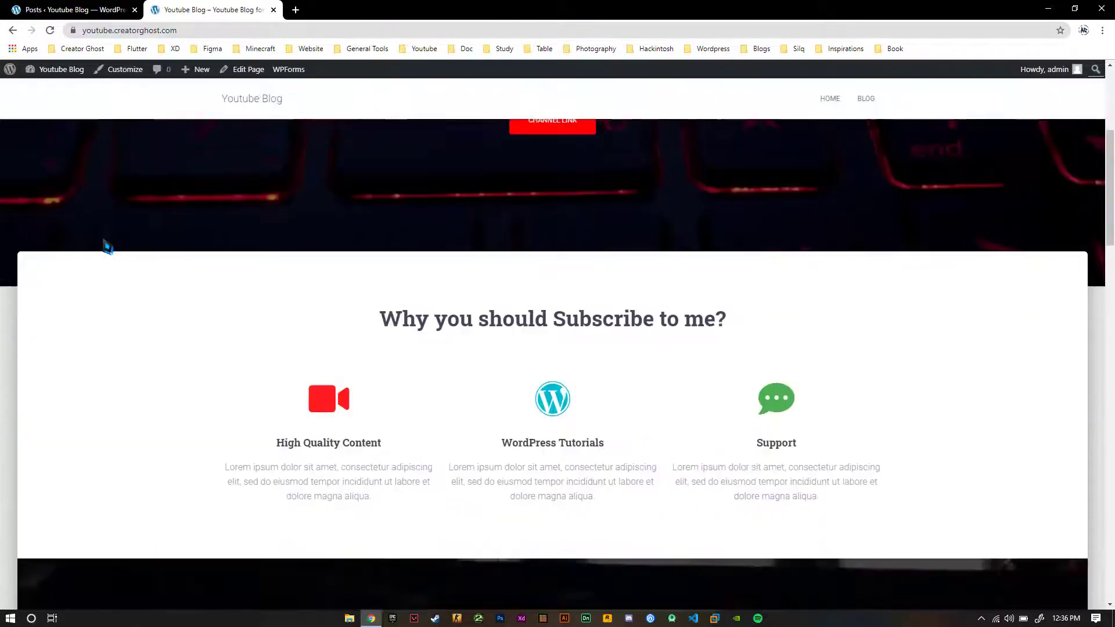
{"action": "scroll", "coordinate": [108, 245], "scroll_direction": "down", "scroll_amount": 5}
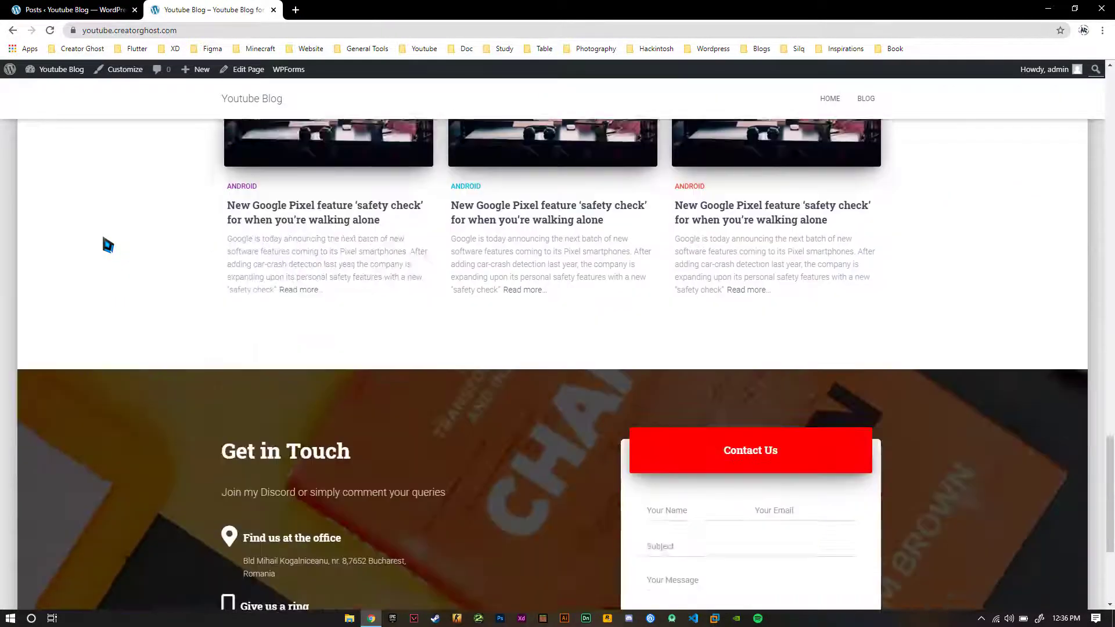
{"action": "scroll", "coordinate": [115, 195], "scroll_direction": "up", "scroll_amount": 15}
{"action": "scroll", "coordinate": [115, 195], "scroll_direction": "up", "scroll_amount": 4}
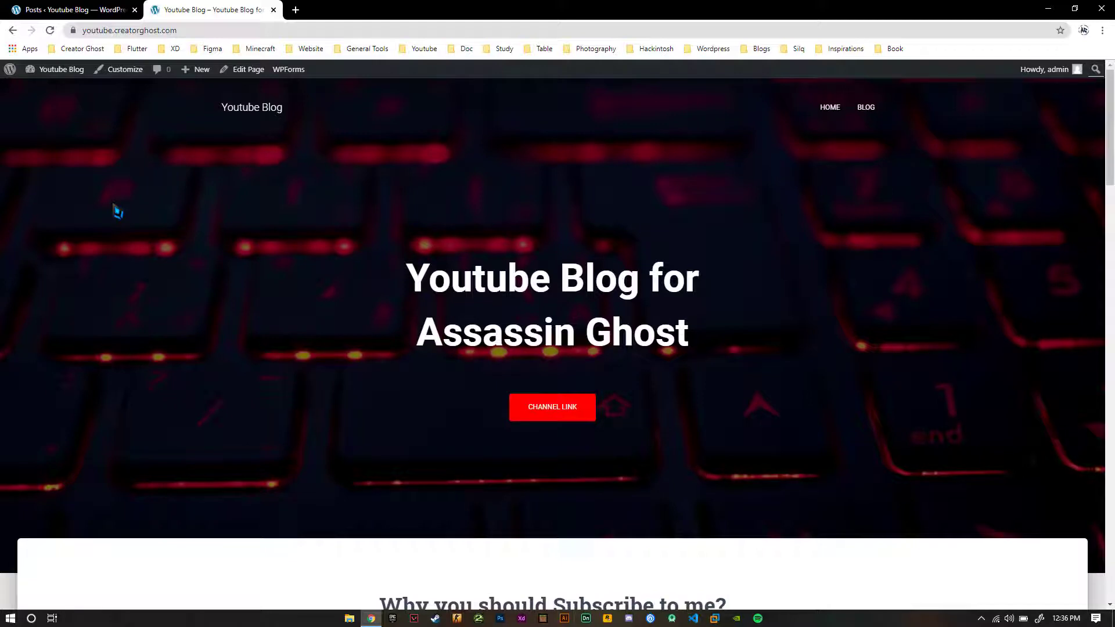
{"action": "scroll", "coordinate": [122, 268], "scroll_direction": "down", "scroll_amount": 7}
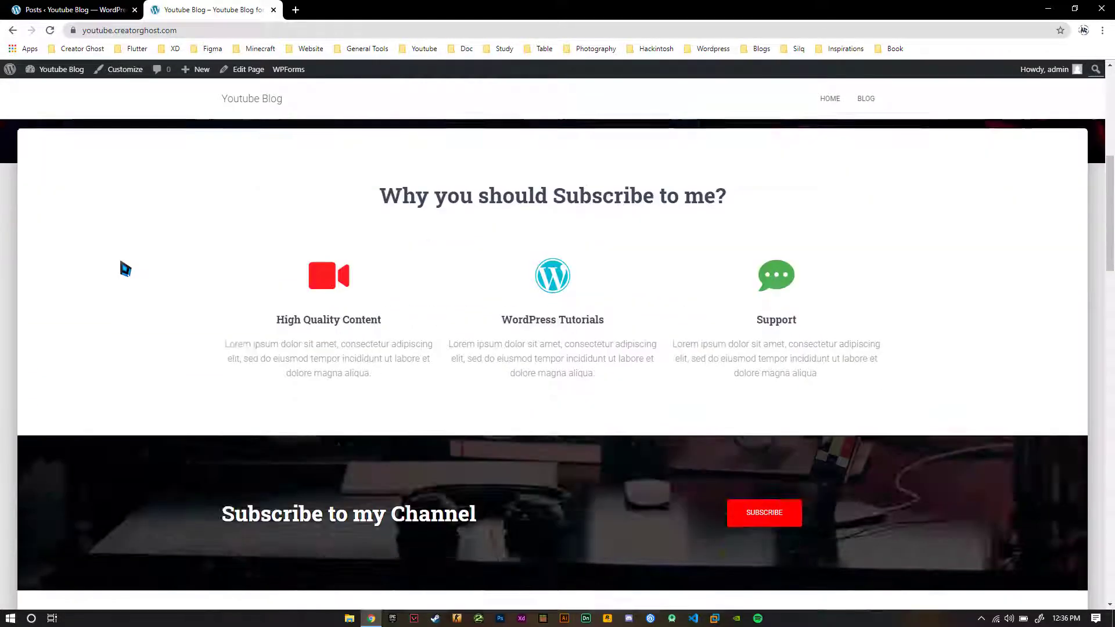
{"action": "scroll", "coordinate": [125, 269], "scroll_direction": "down", "scroll_amount": 2}
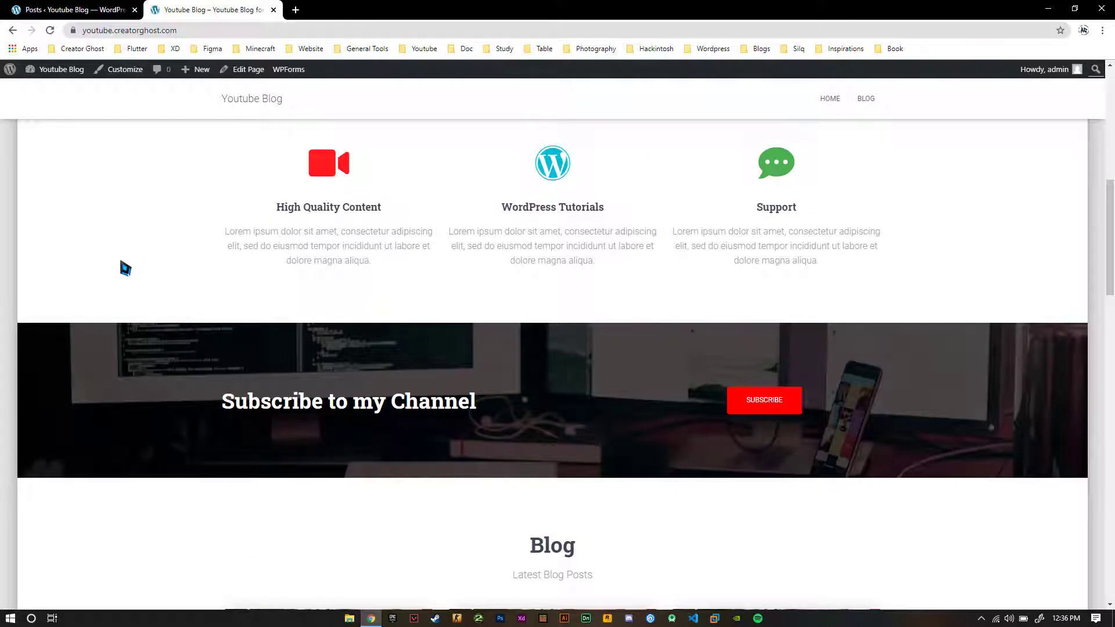
{"action": "scroll", "coordinate": [125, 268], "scroll_direction": "down", "scroll_amount": 3}
{"action": "scroll", "coordinate": [124, 267], "scroll_direction": "down", "scroll_amount": 2}
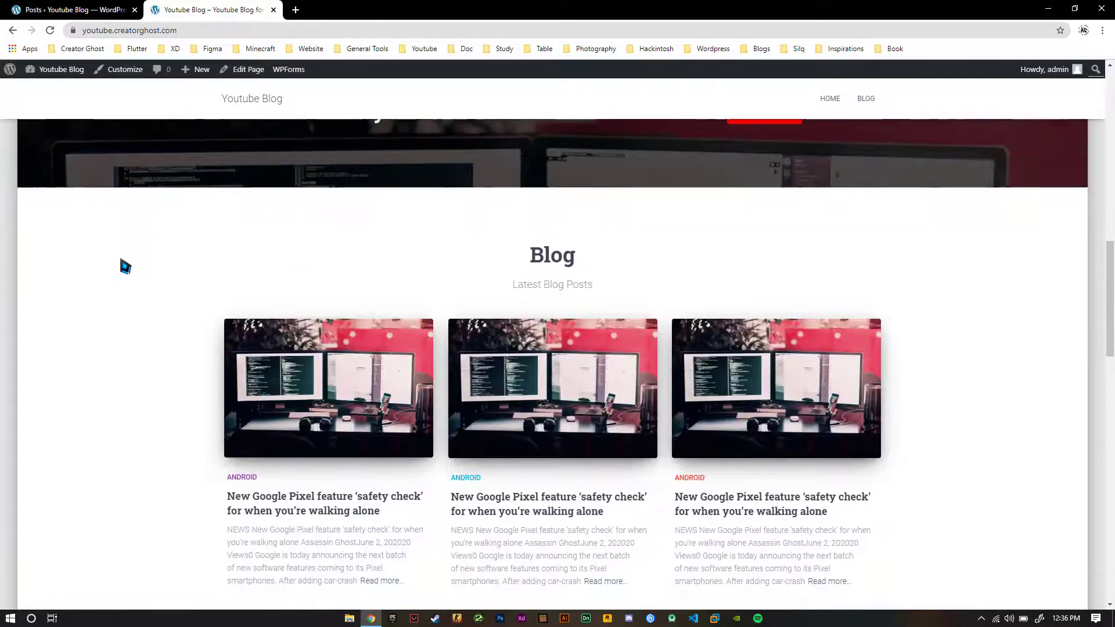
{"action": "scroll", "coordinate": [125, 267], "scroll_direction": "down", "scroll_amount": 3}
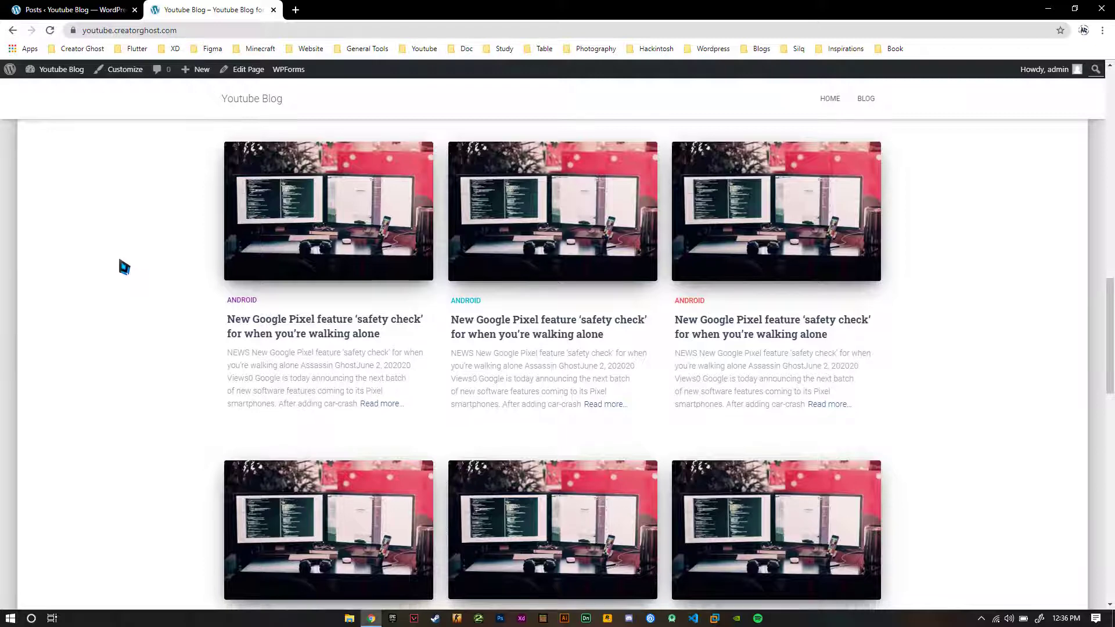
{"action": "scroll", "coordinate": [119, 290], "scroll_direction": "down", "scroll_amount": 3}
{"action": "scroll", "coordinate": [110, 322], "scroll_direction": "down", "scroll_amount": 5}
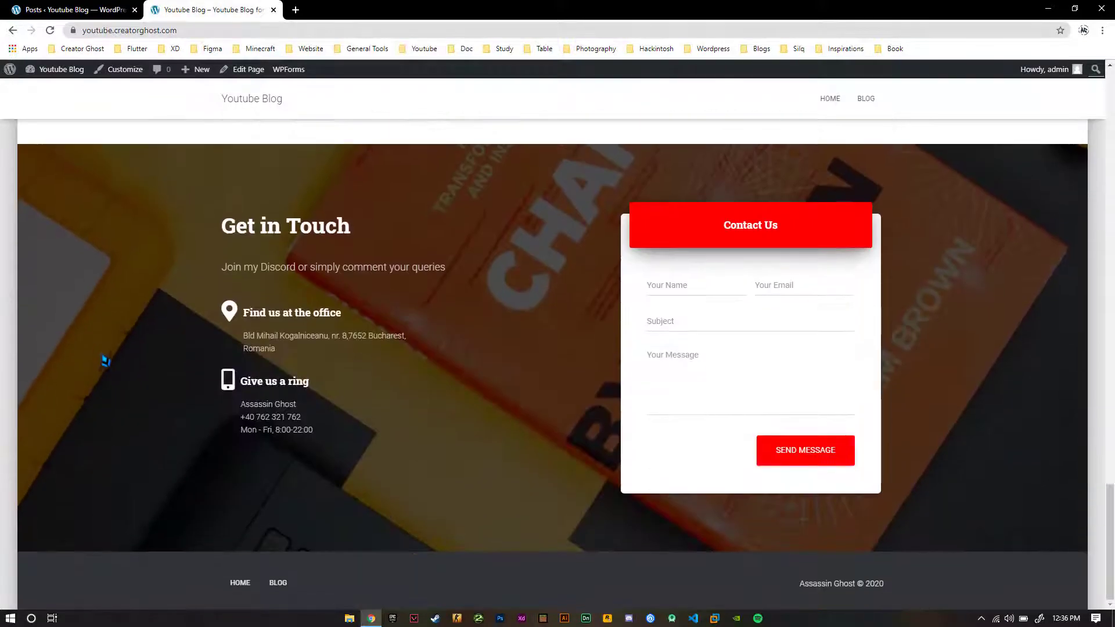
{"action": "scroll", "coordinate": [128, 349], "scroll_direction": "up", "scroll_amount": 15}
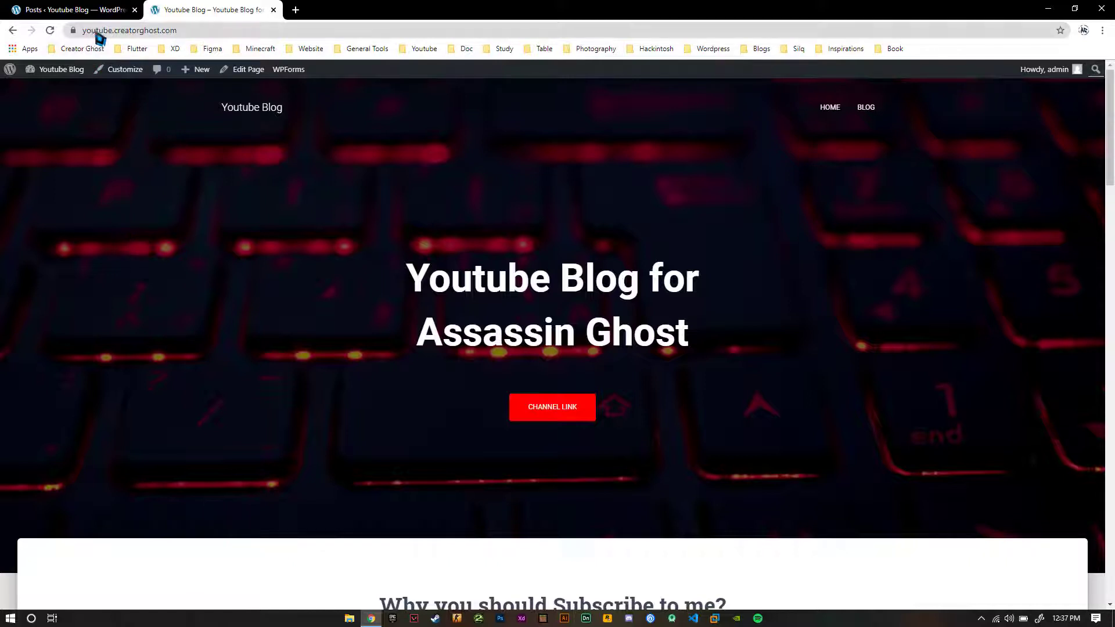
- Check the site's address and look over the whole home page once more, ending back at its header
{"action": "left_click", "coordinate": [184, 30]}
{"action": "left_click", "coordinate": [107, 156]}
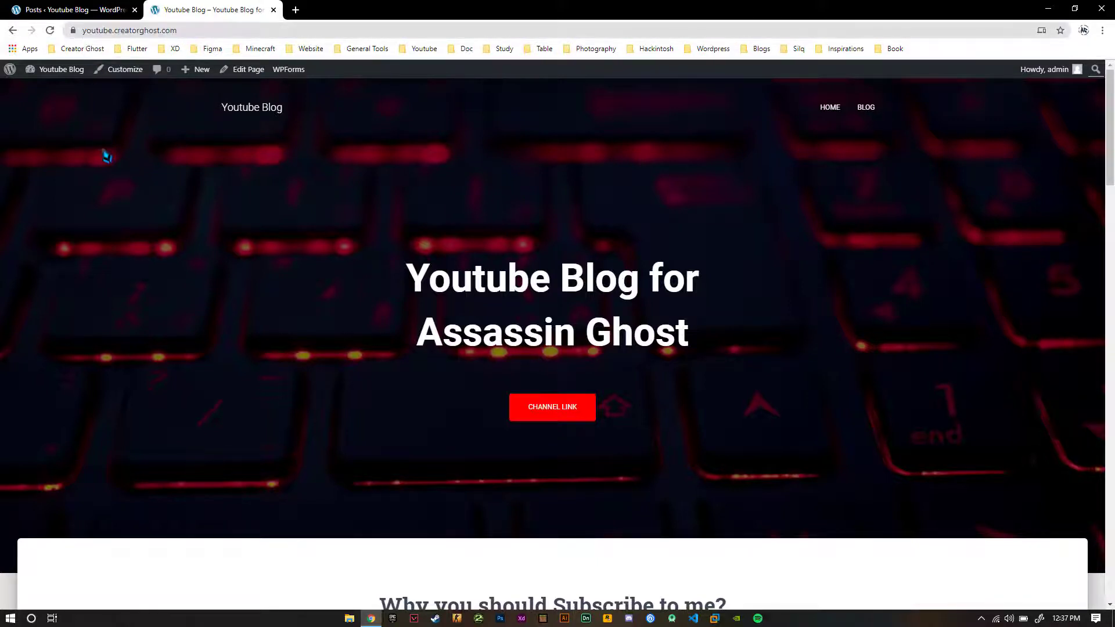
{"action": "scroll", "coordinate": [100, 152], "scroll_direction": "down", "scroll_amount": 15}
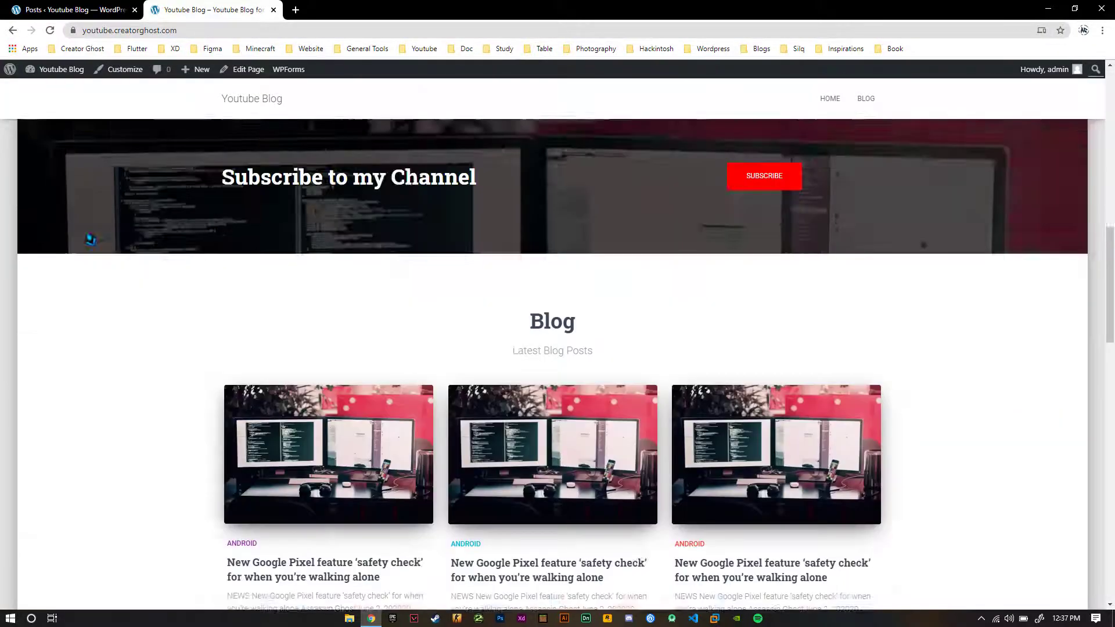
{"action": "scroll", "coordinate": [90, 224], "scroll_direction": "down", "scroll_amount": 3}
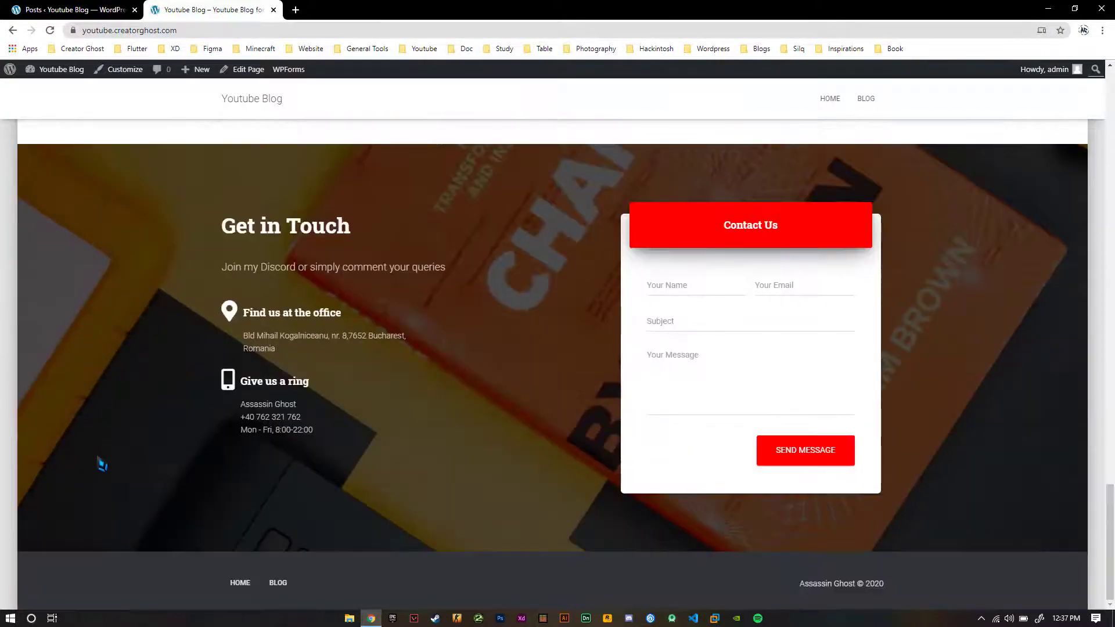
{"action": "scroll", "coordinate": [125, 265], "scroll_direction": "up", "scroll_amount": 20}
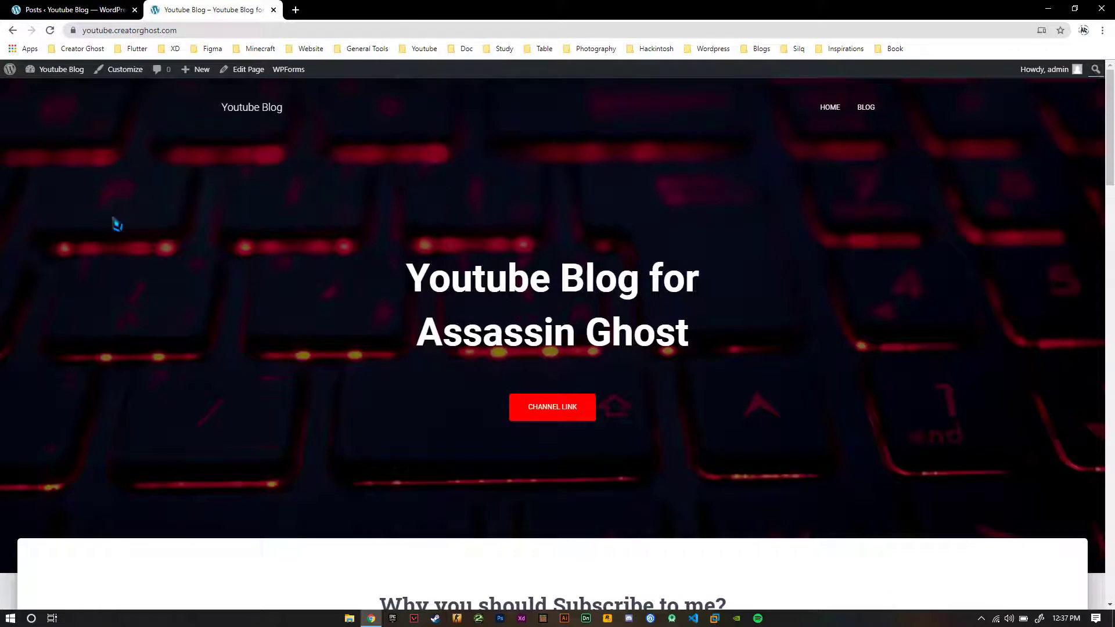